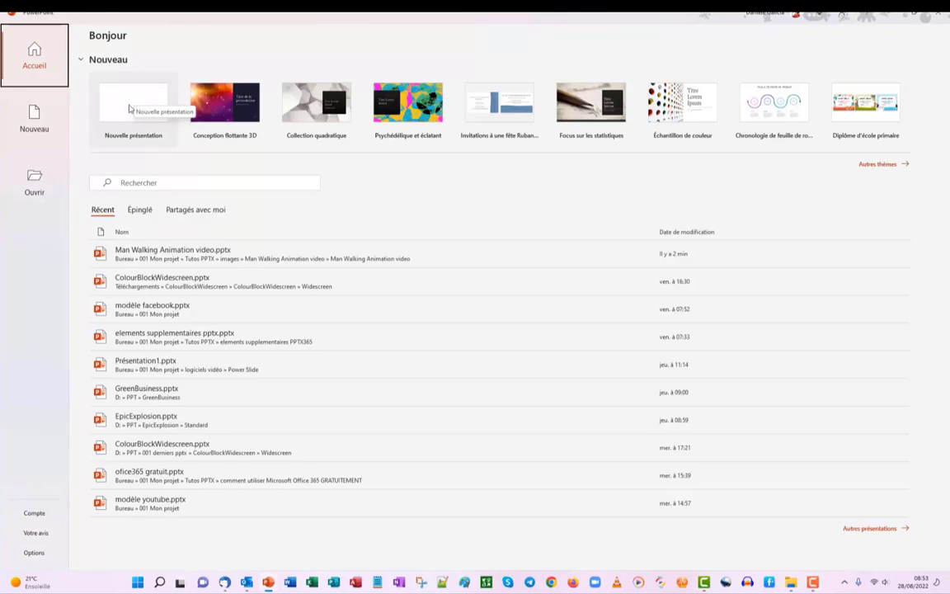
Create a new presentation and give its first slide the blank (Vide) layout.
click(130, 108)
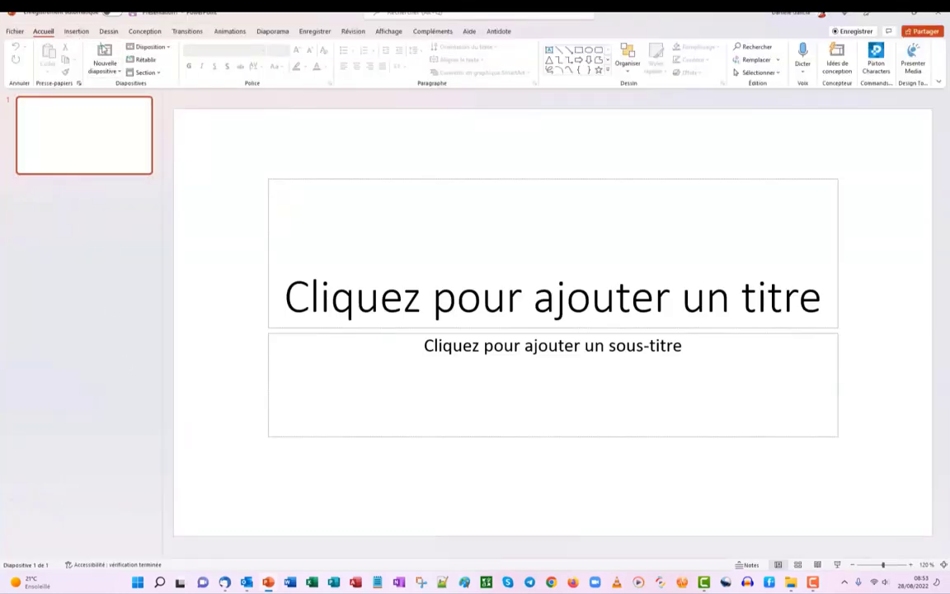
click(171, 51)
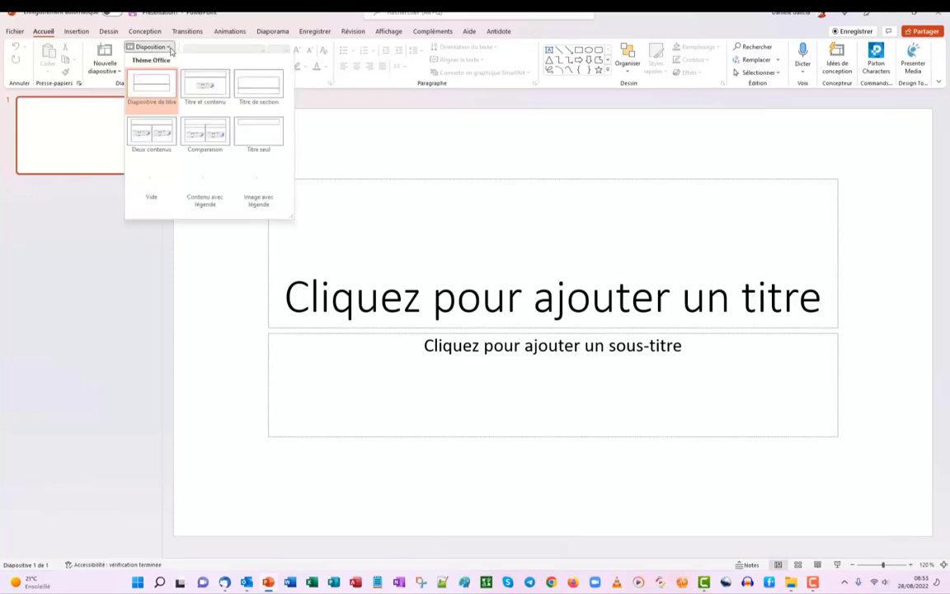
click(149, 178)
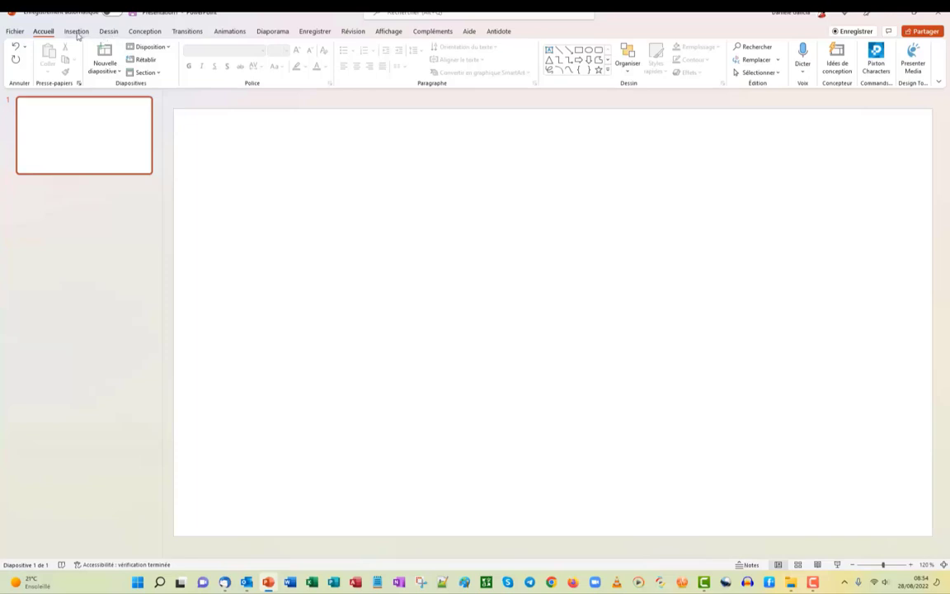
Draw a blue rounded rectangle left of the slide centre.
click(77, 33)
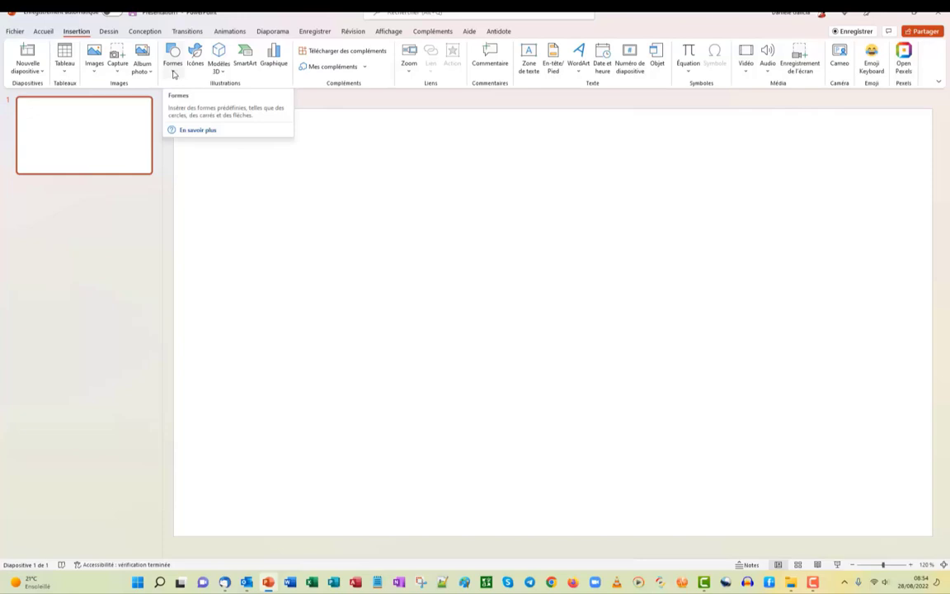
click(173, 73)
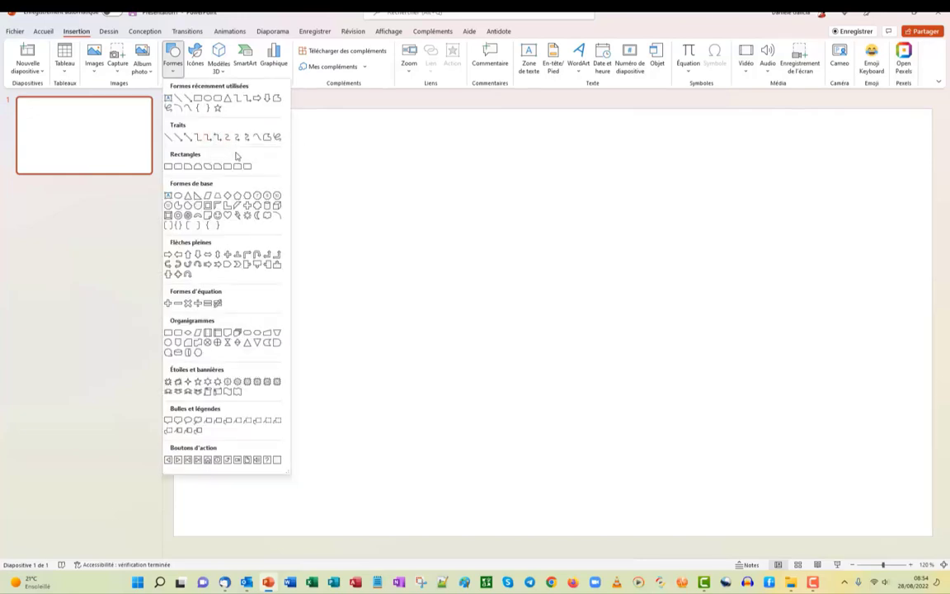
click(217, 99)
drag(237, 214, 355, 278)
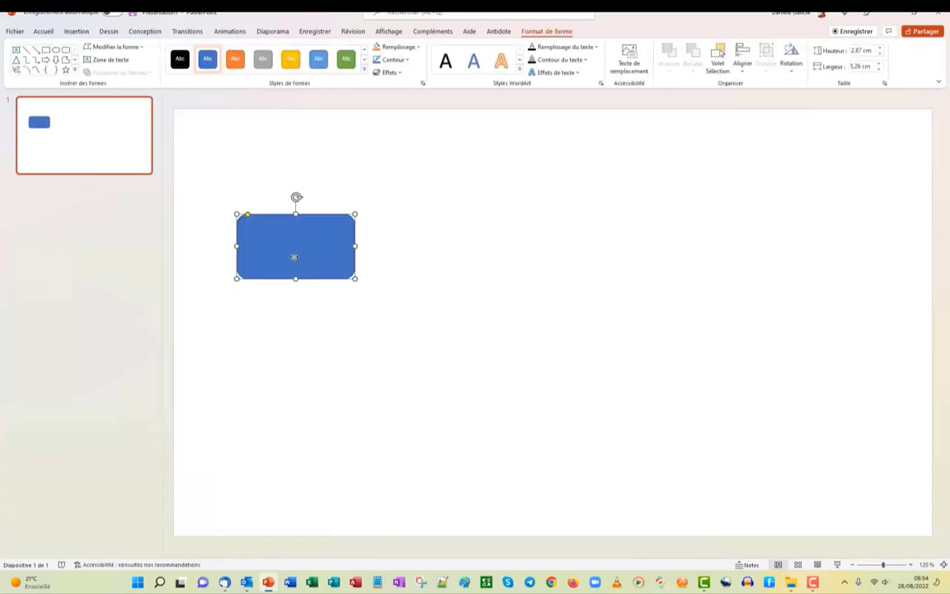
Copy and paste the rounded rectangle, placing the copy directly below the first.
right_click(294, 257)
click(312, 268)
right_click(281, 330)
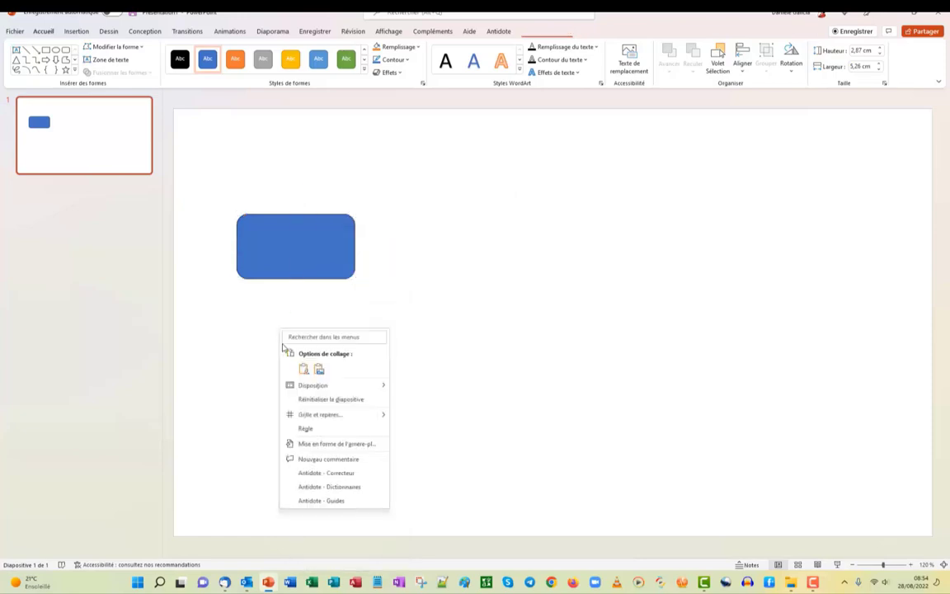
click(319, 370)
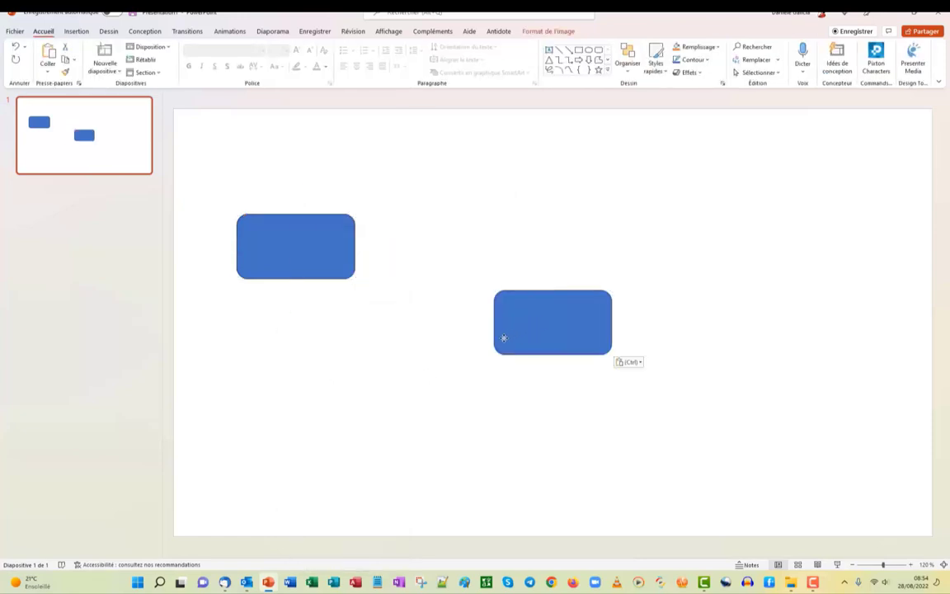
drag(504, 338, 282, 364)
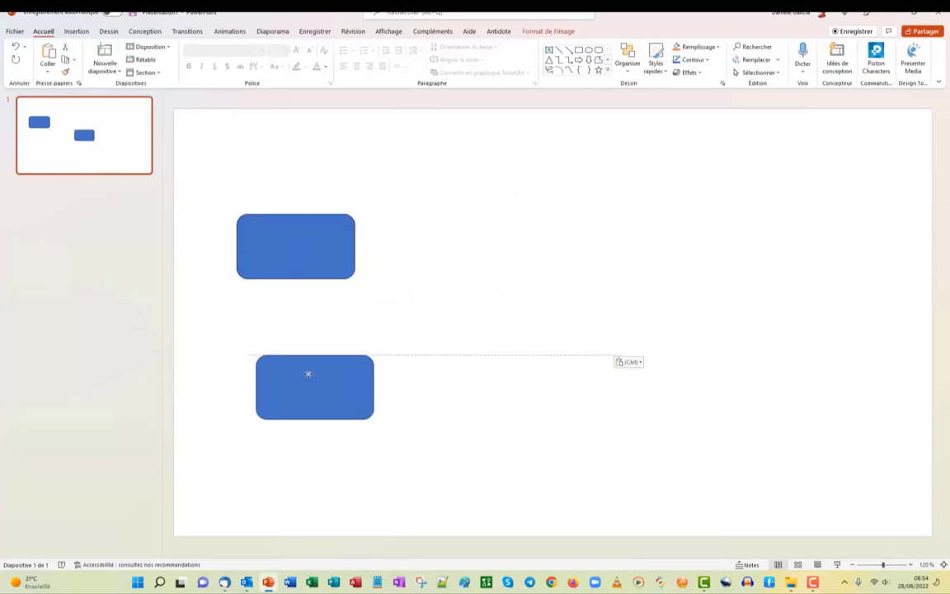
Give the top rectangle a light gold fill with a gold outline.
click(294, 251)
click(697, 46)
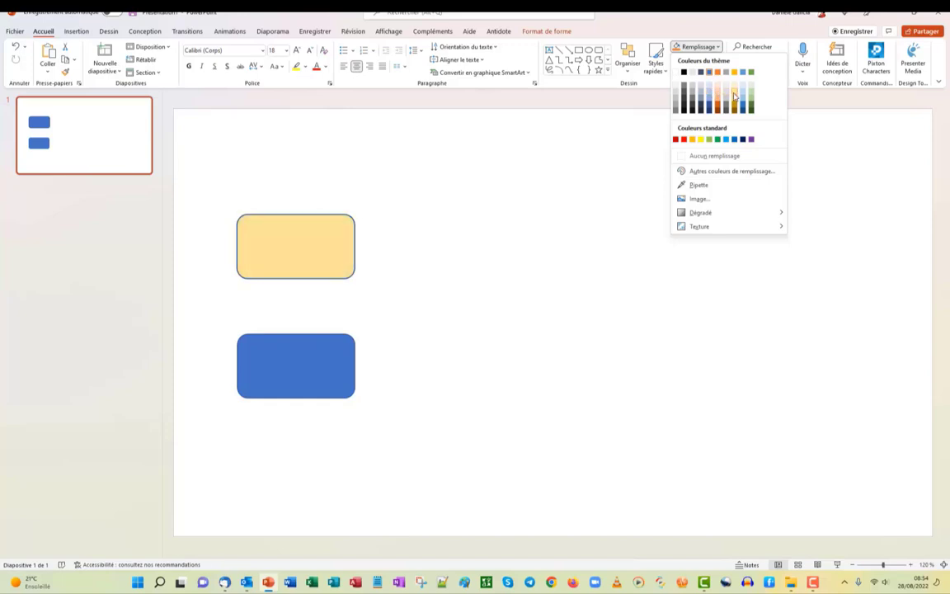
click(734, 97)
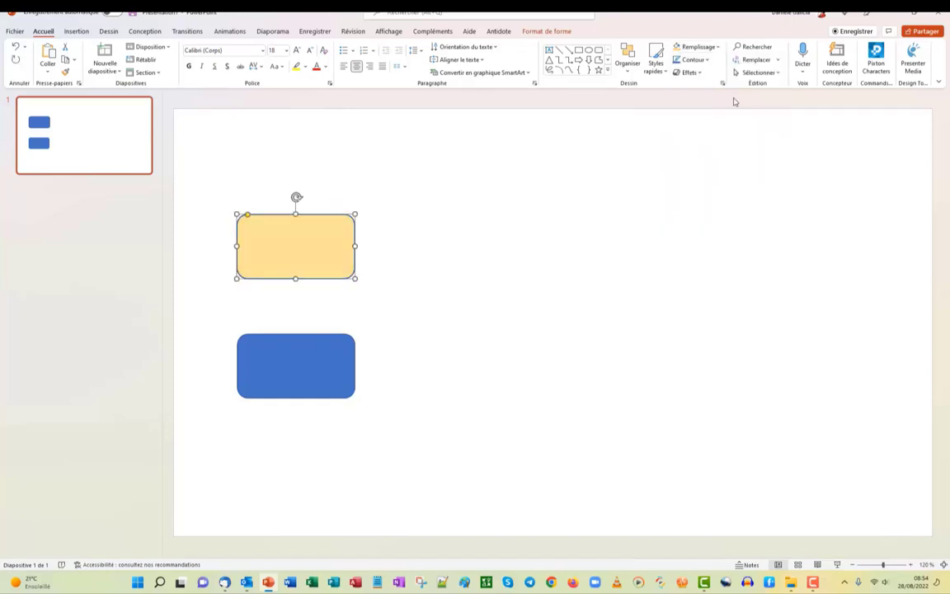
click(707, 60)
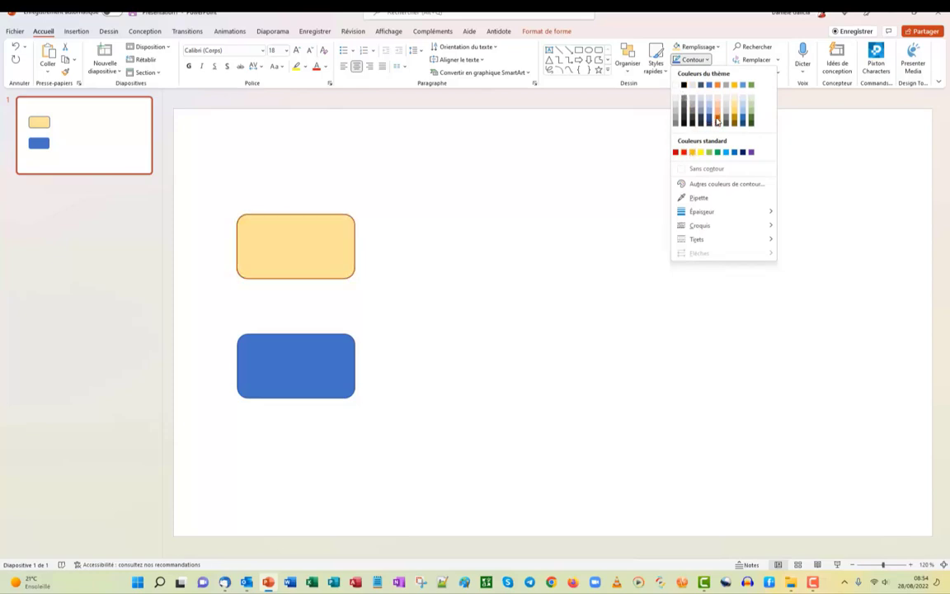
click(700, 152)
Align the bottom rectangle under the top one, with light green fill and dark green outline.
click(337, 379)
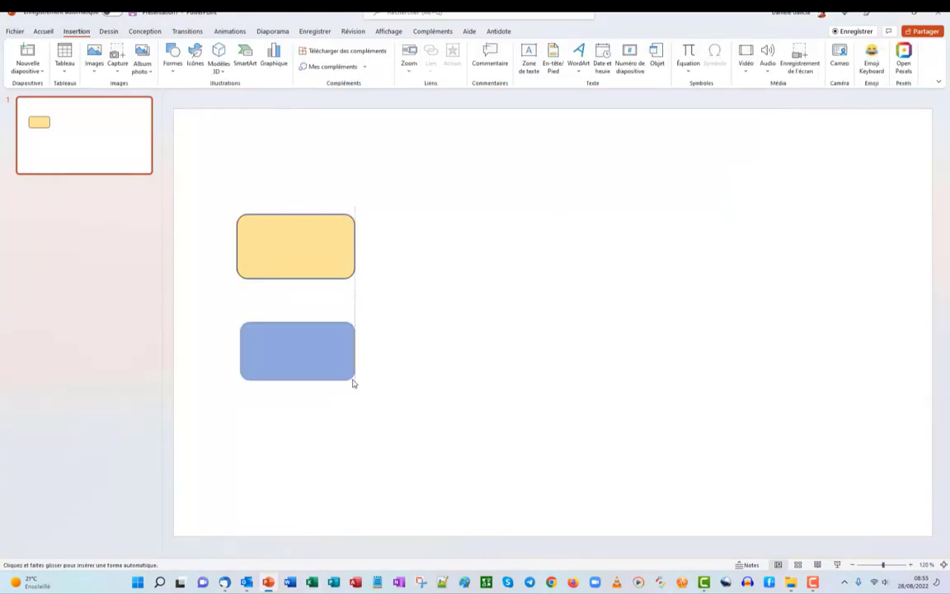
drag(353, 383, 355, 380)
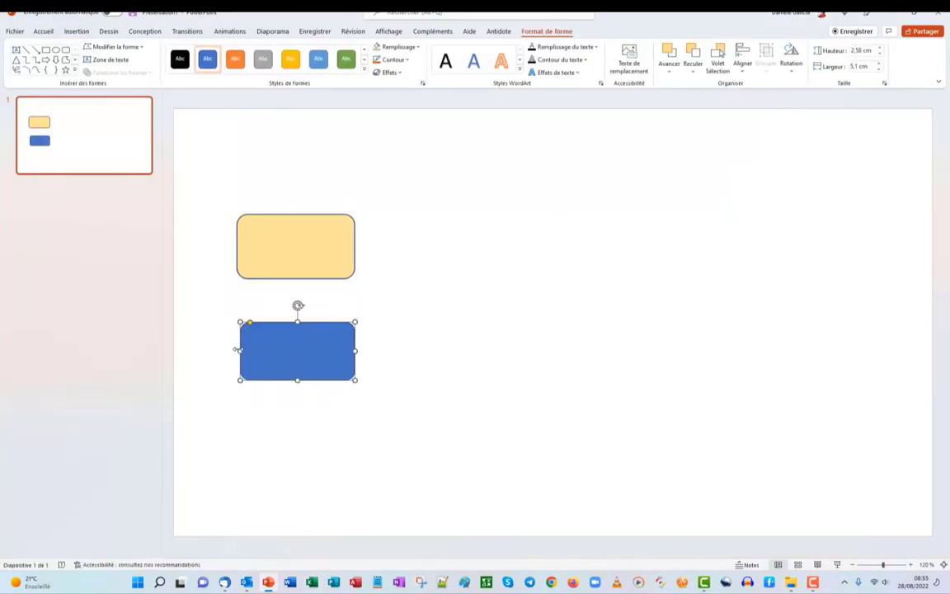
drag(236, 350, 237, 350)
click(295, 253)
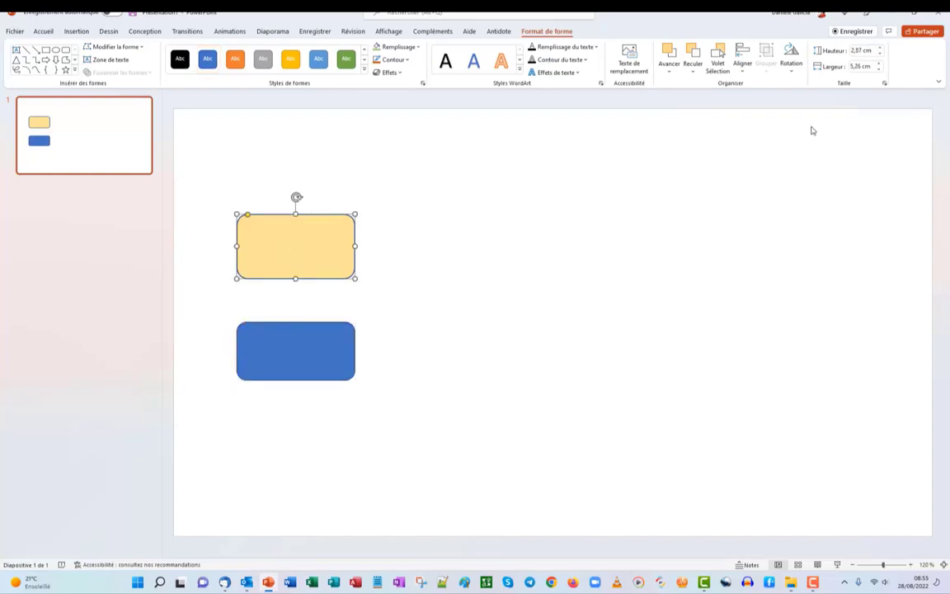
click(296, 356)
click(396, 47)
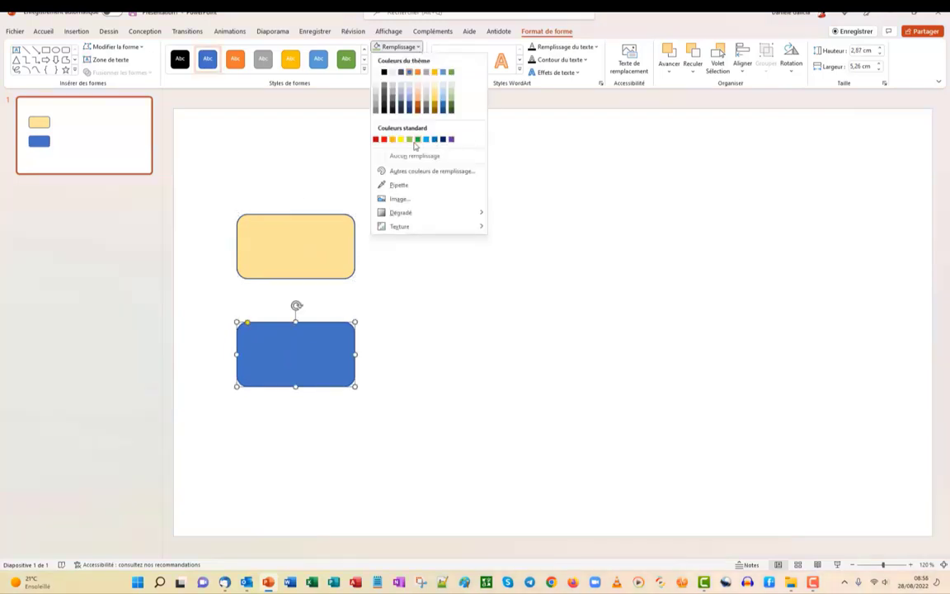
click(450, 100)
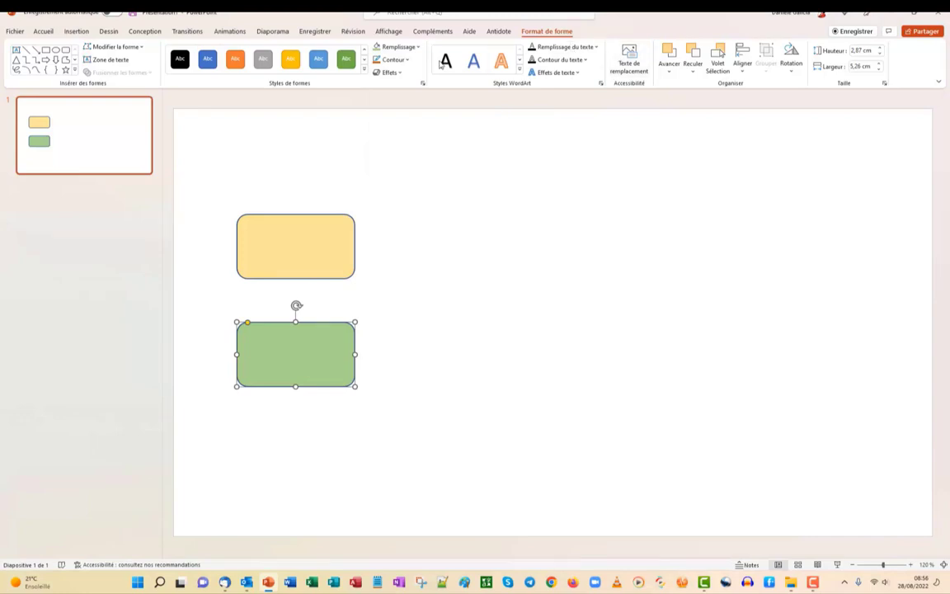
click(393, 59)
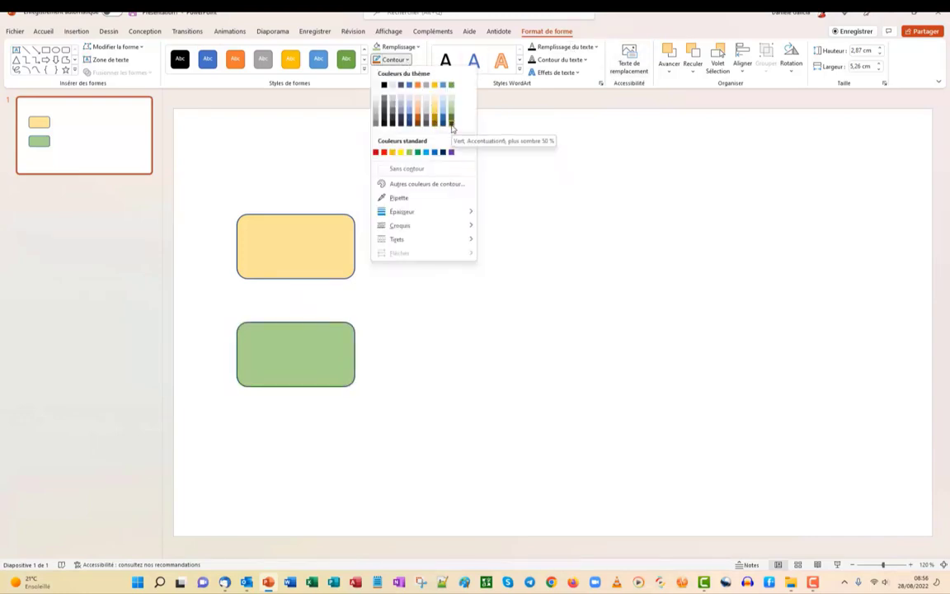
click(452, 128)
click(567, 329)
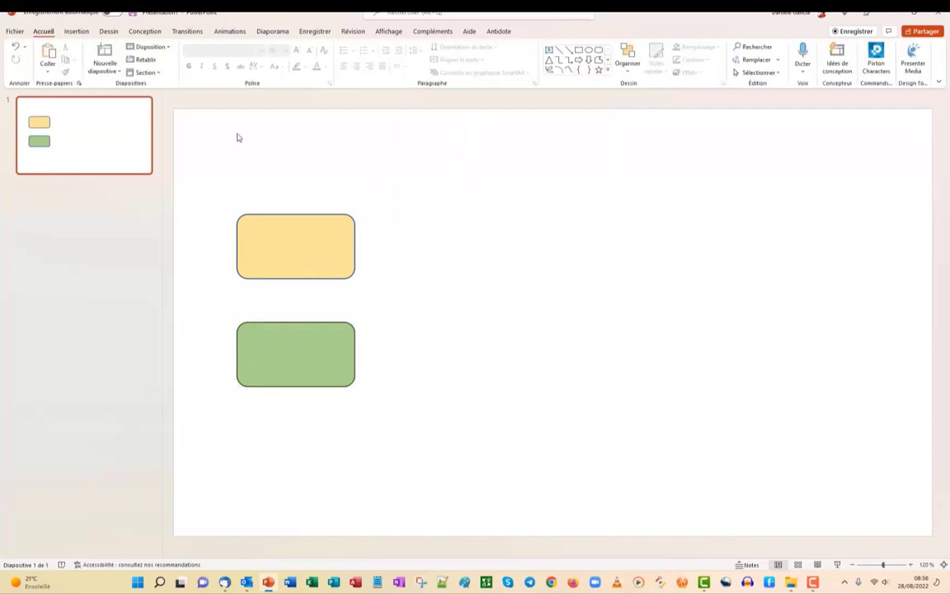
Add a top text box reading 'La transition « morph » avec Windows 365'.
click(76, 33)
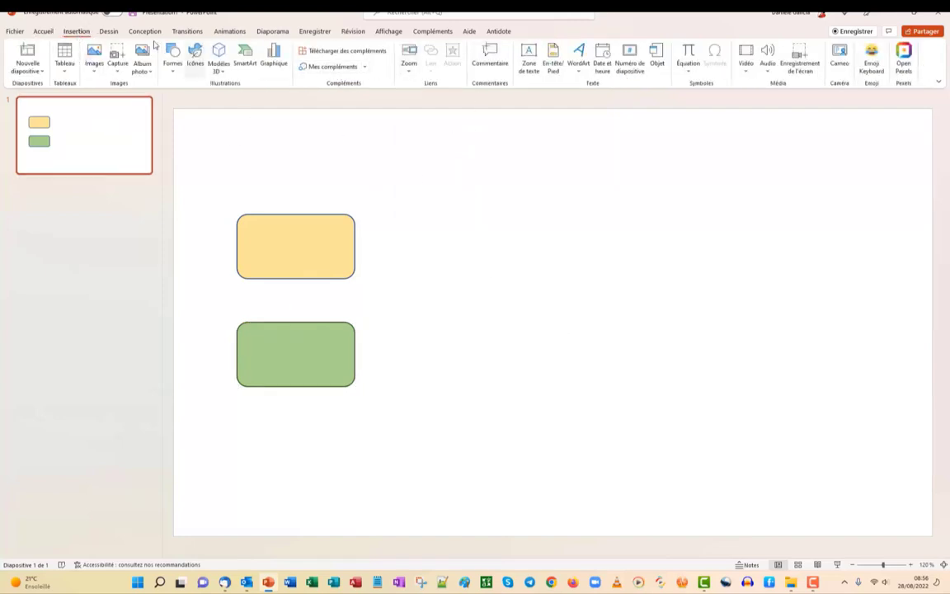
click(529, 62)
drag(355, 138, 781, 173)
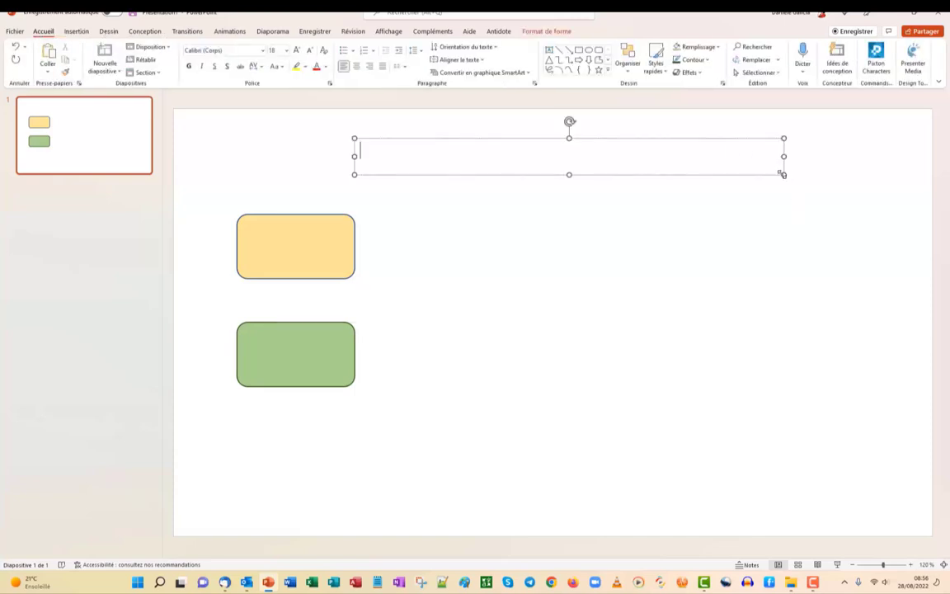
text(La transition morph avec Windows 365)
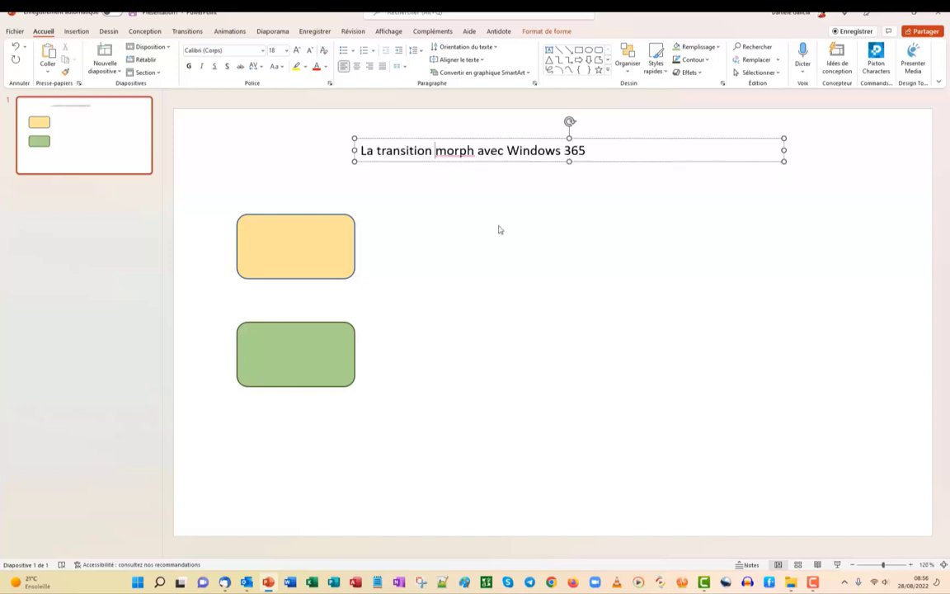
key(ctrl+Left)
key(ctrl+Left)
key(ctrl+Left)
text(« )
text( »)
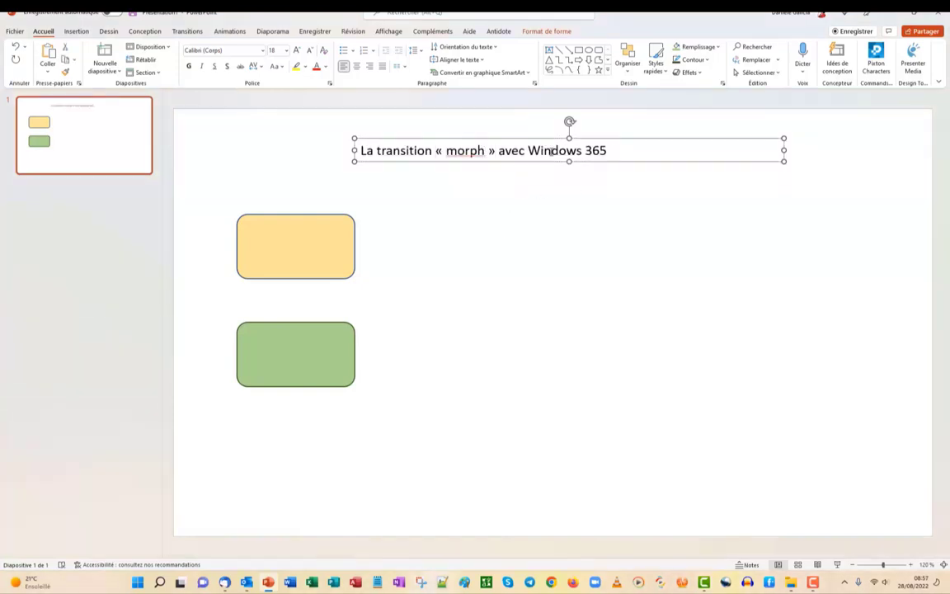
Set the title font to Georgia Pro Cond Black.
triple_click(548, 150)
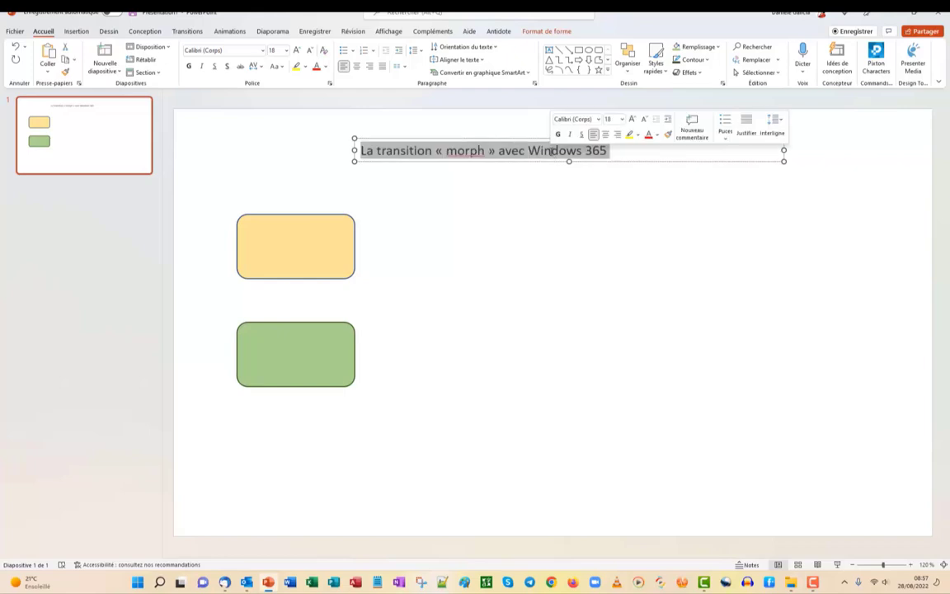
click(263, 51)
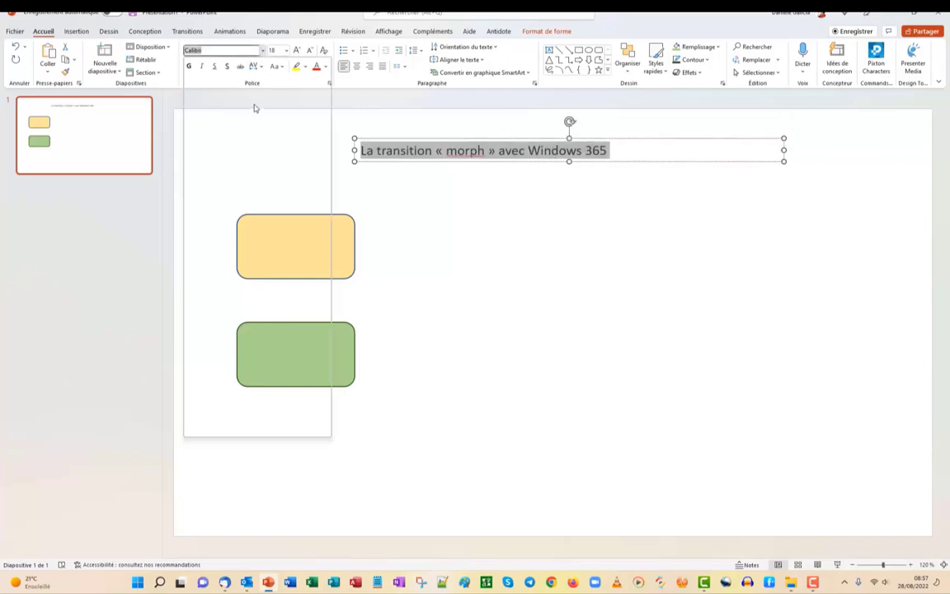
scroll(239, 181, down, 6)
scroll(246, 198, down, 2)
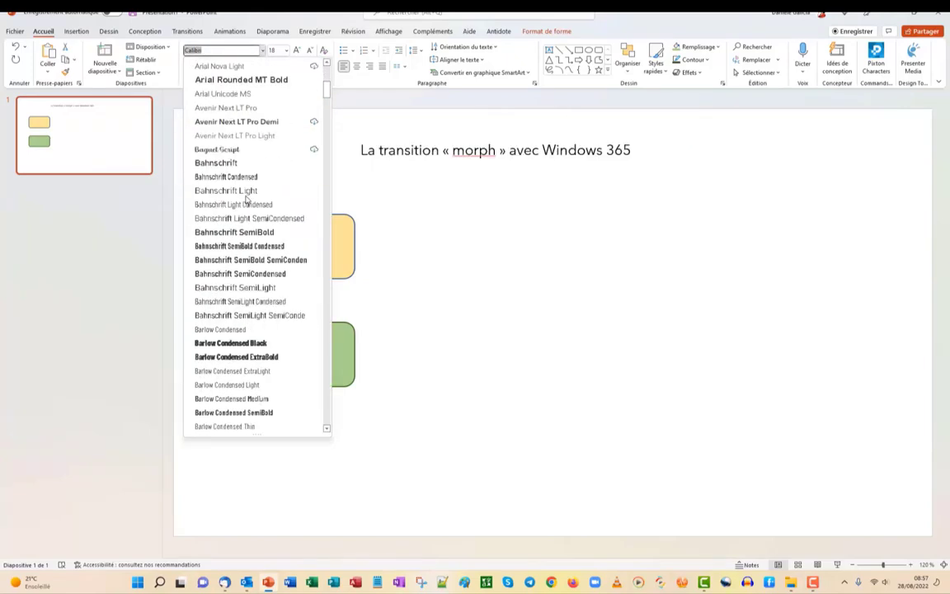
scroll(246, 199, down, 5)
scroll(246, 203, down, 6)
scroll(248, 207, down, 6)
scroll(247, 208, down, 6)
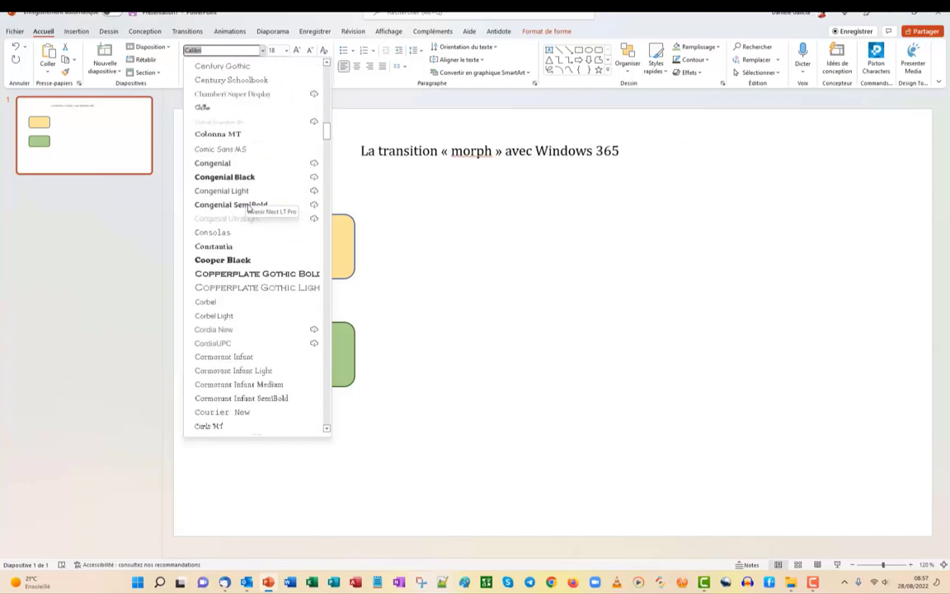
scroll(247, 209, down, 3)
scroll(248, 211, down, 3)
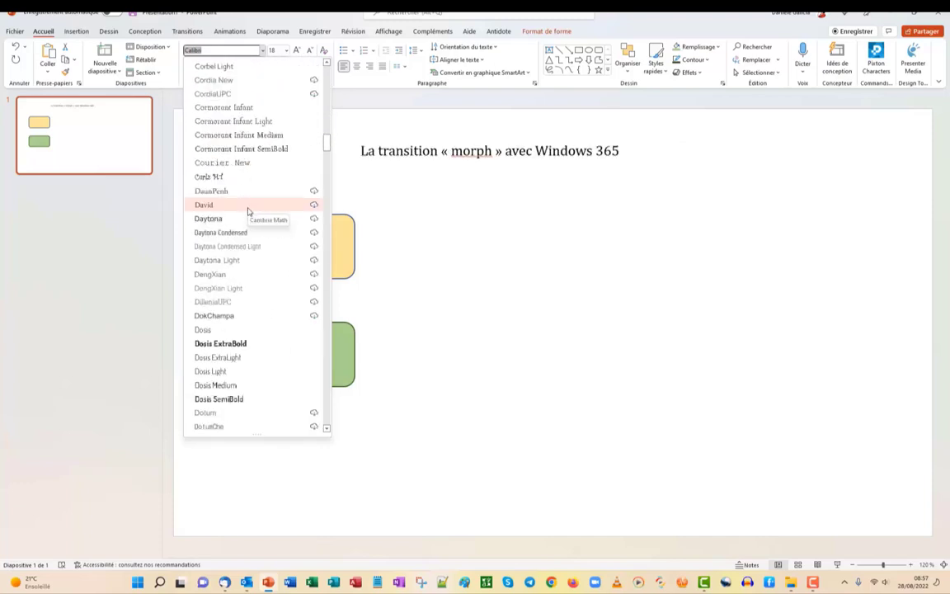
scroll(248, 211, down, 4)
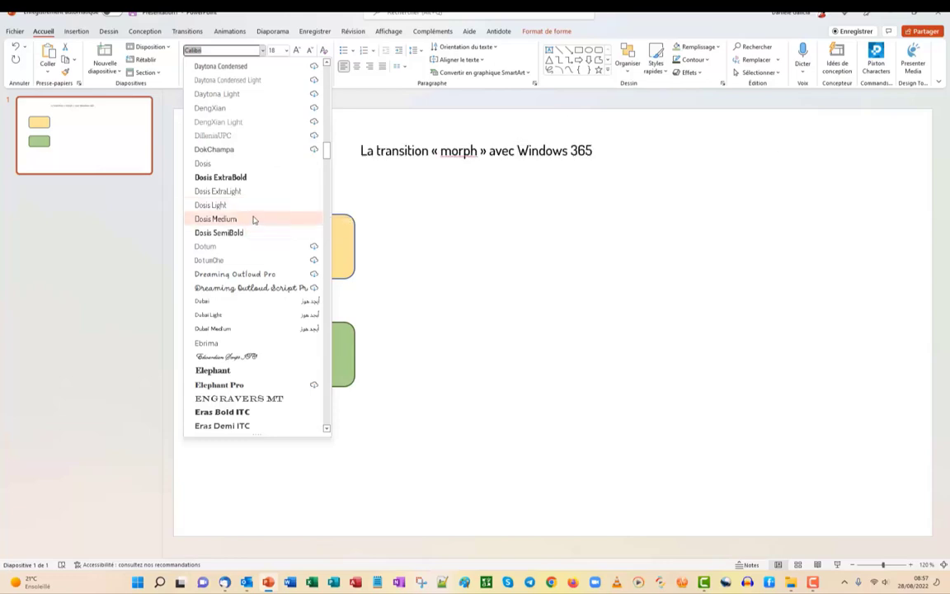
scroll(254, 219, down, 7)
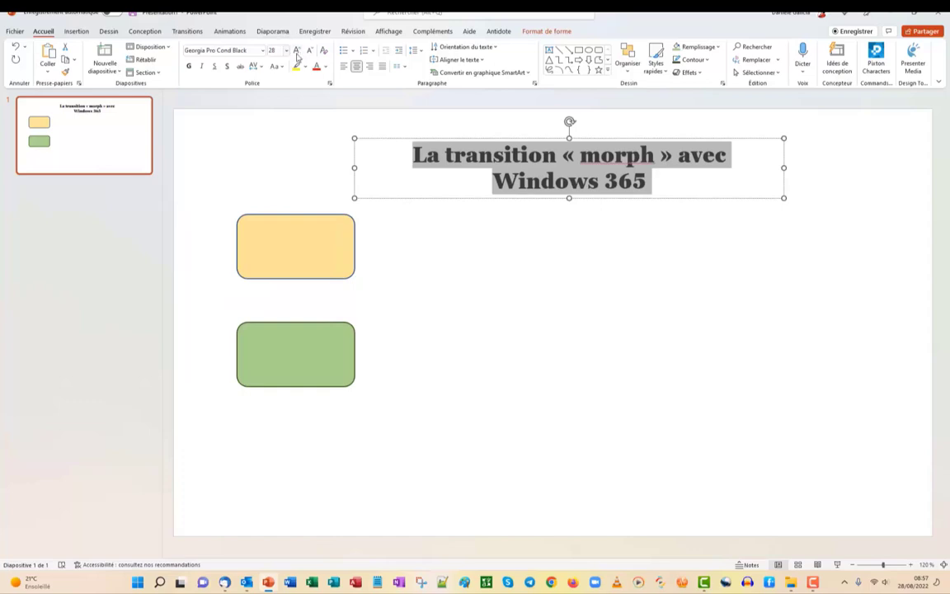
Colour the title dark red and move both rounded rectangles lower on the slide.
click(326, 71)
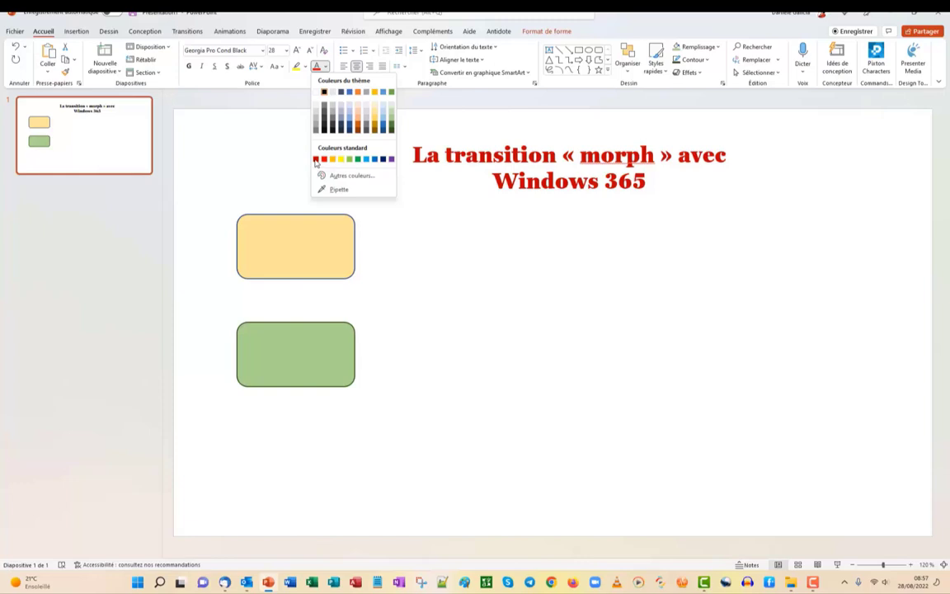
click(316, 162)
click(536, 286)
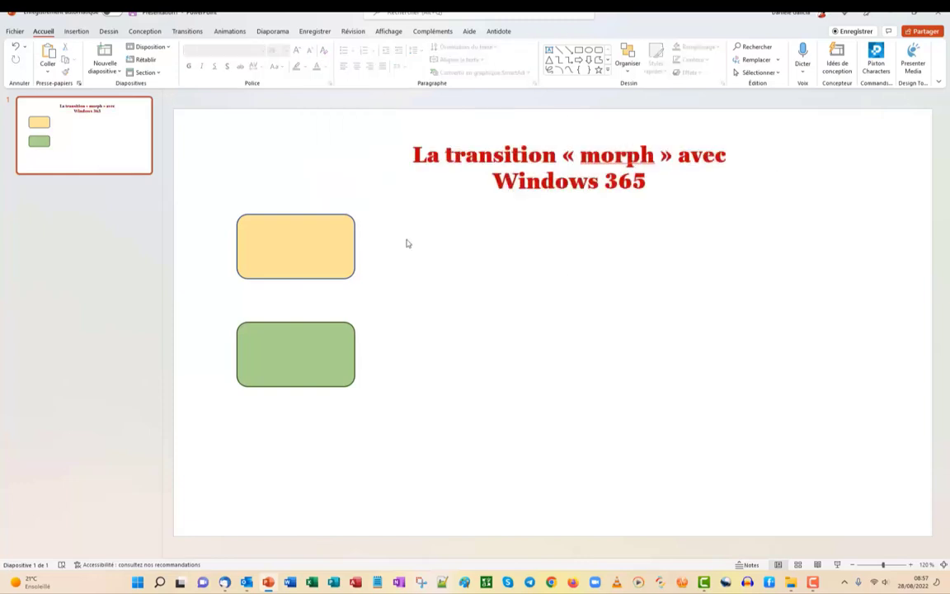
drag(216, 192, 393, 415)
drag(333, 376, 333, 420)
Draw a rightward arrow from the yellow box with a 2¼ pt line weight.
click(76, 32)
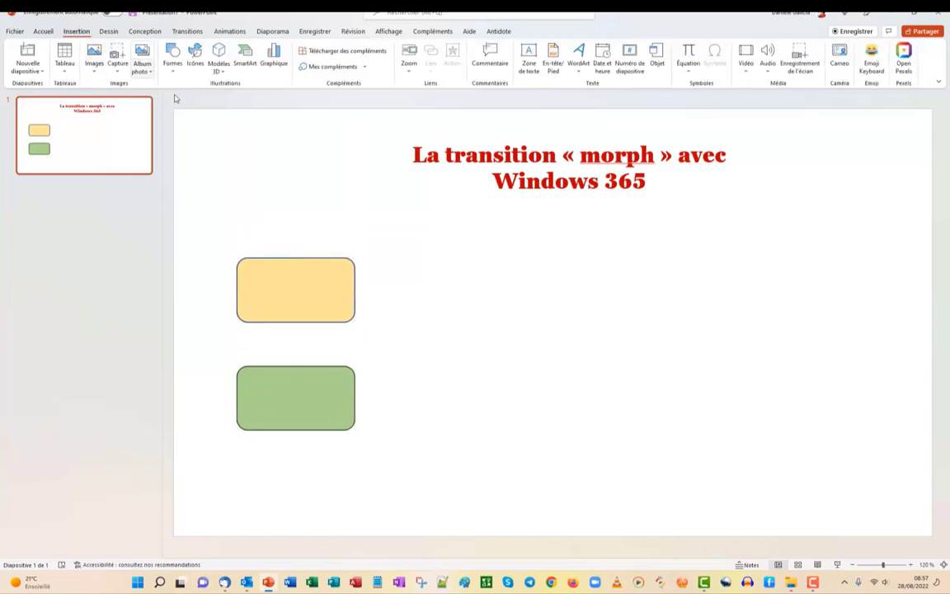
click(173, 66)
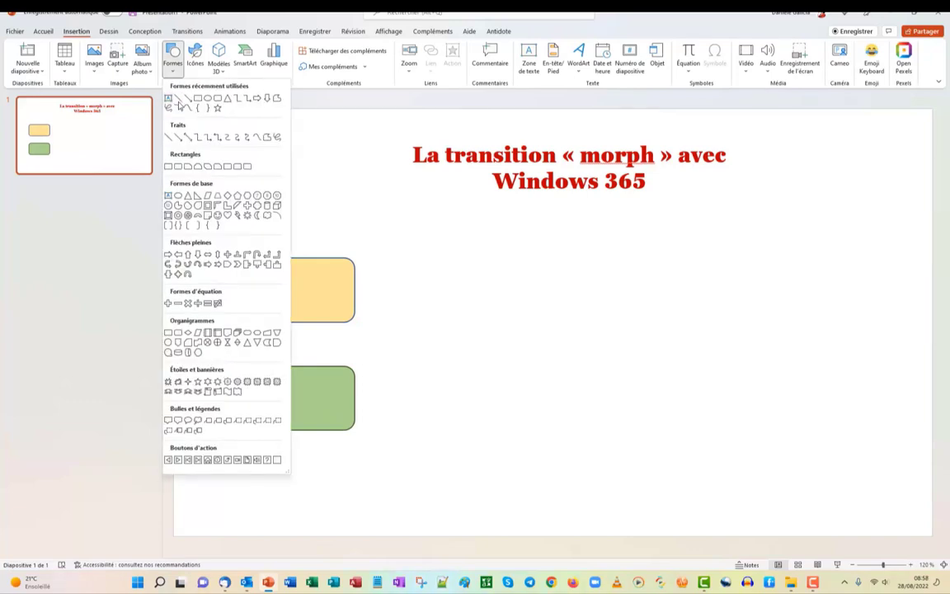
click(177, 100)
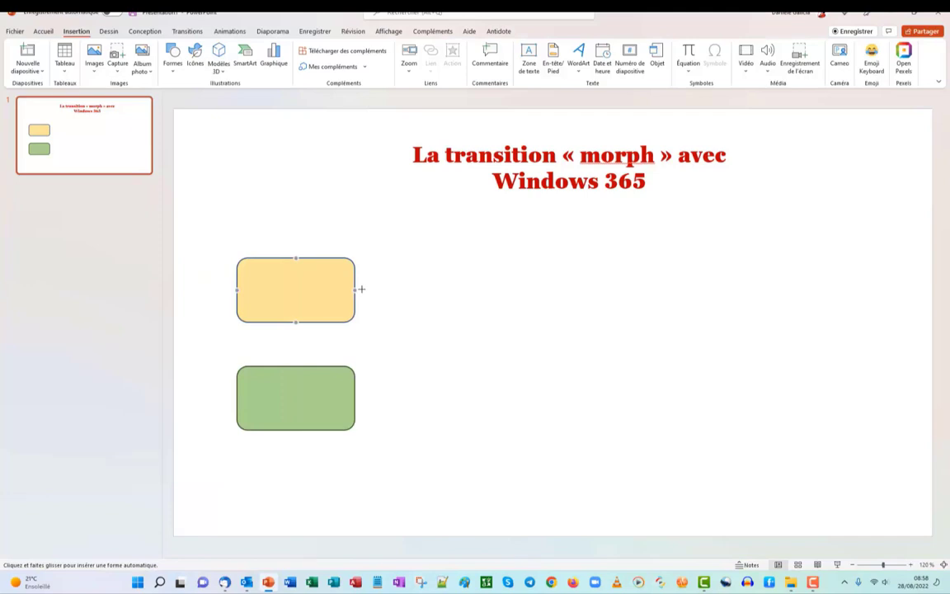
drag(361, 288, 474, 290)
click(392, 60)
mouse_move(403, 214)
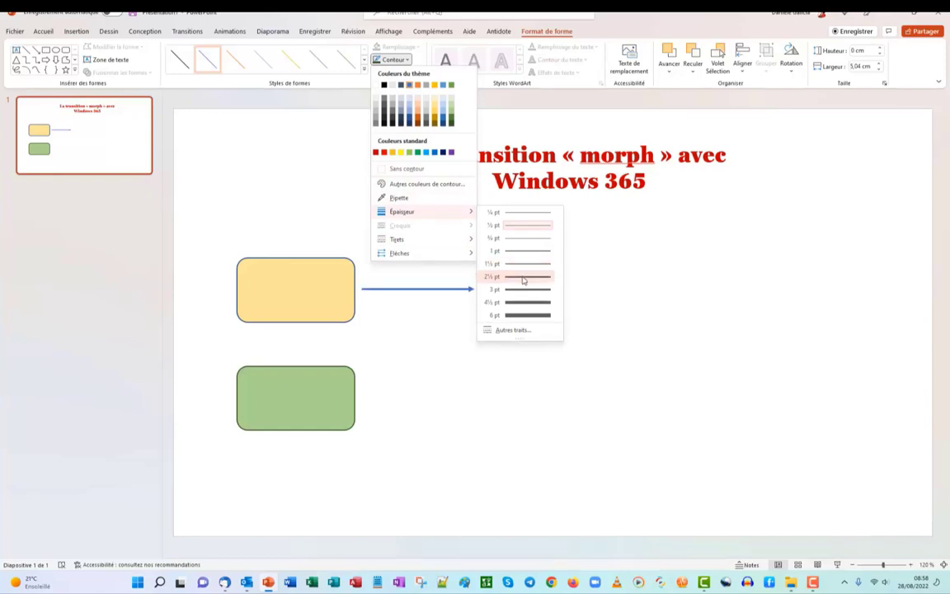
click(522, 280)
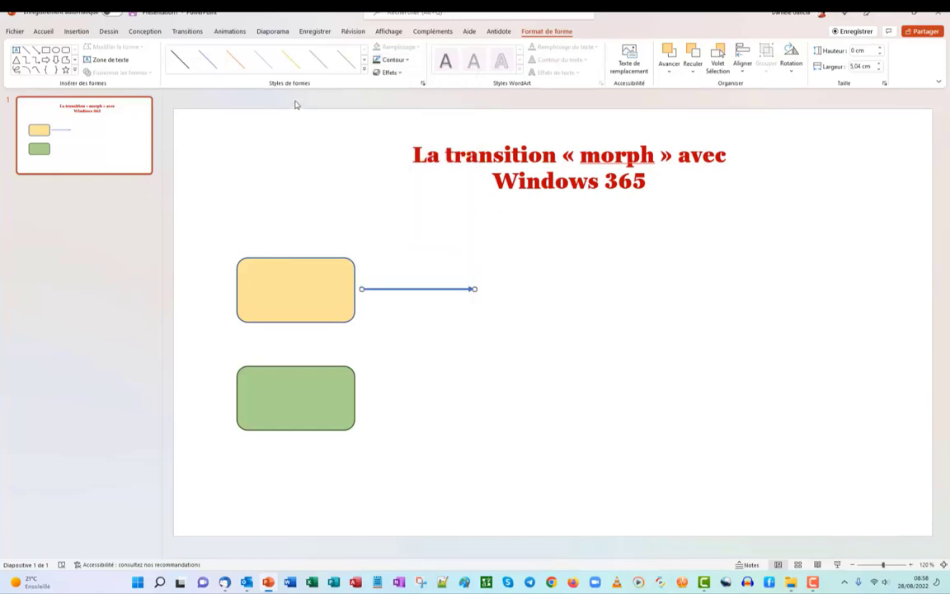
Copy and paste the arrow, placing the copy beside the green box.
right_click(419, 288)
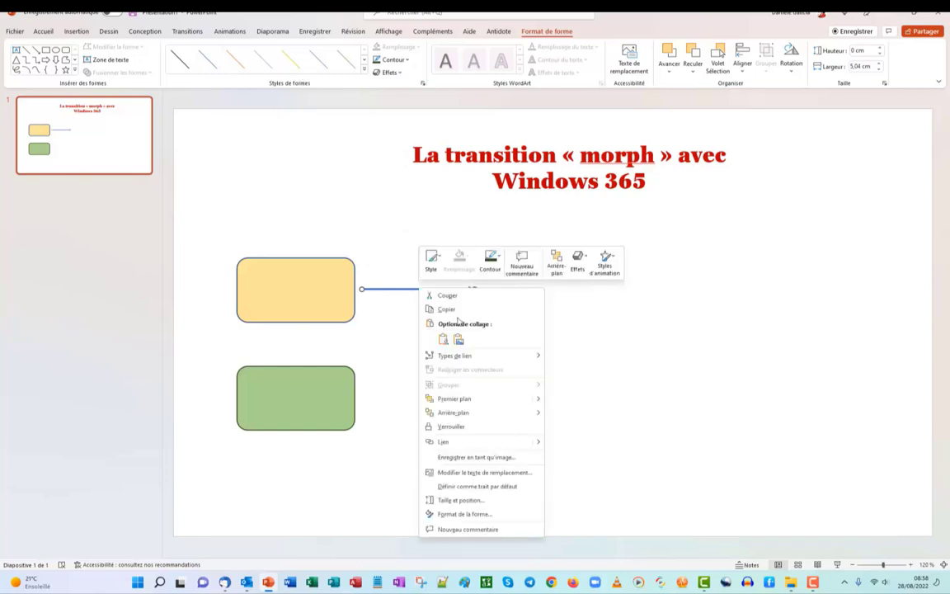
click(452, 310)
click(391, 408)
right_click(391, 406)
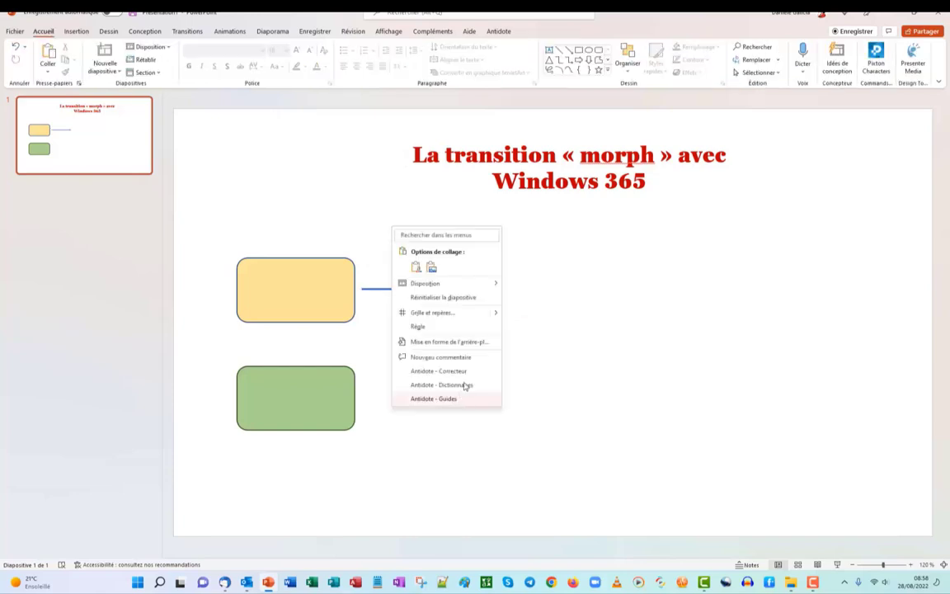
click(431, 268)
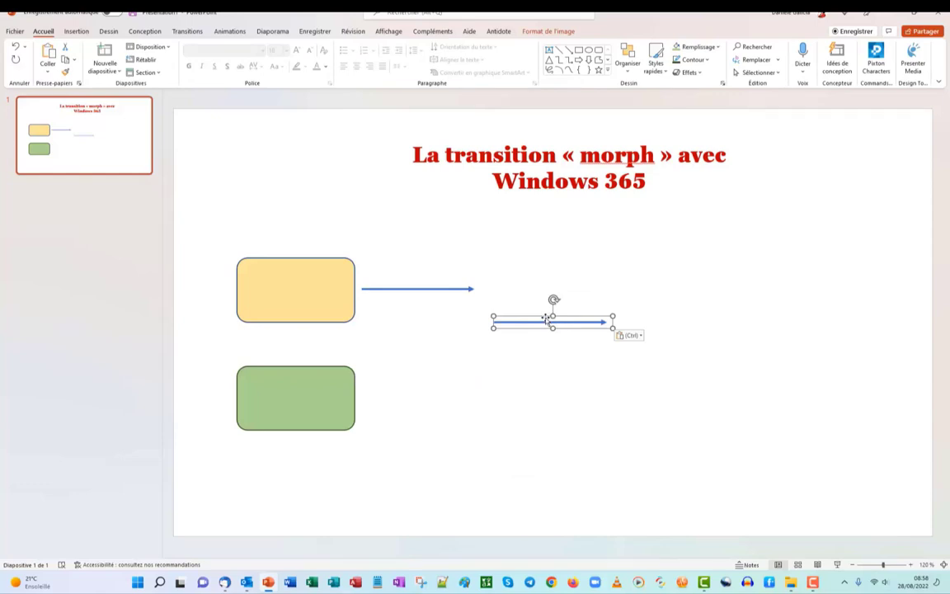
drag(547, 318, 414, 403)
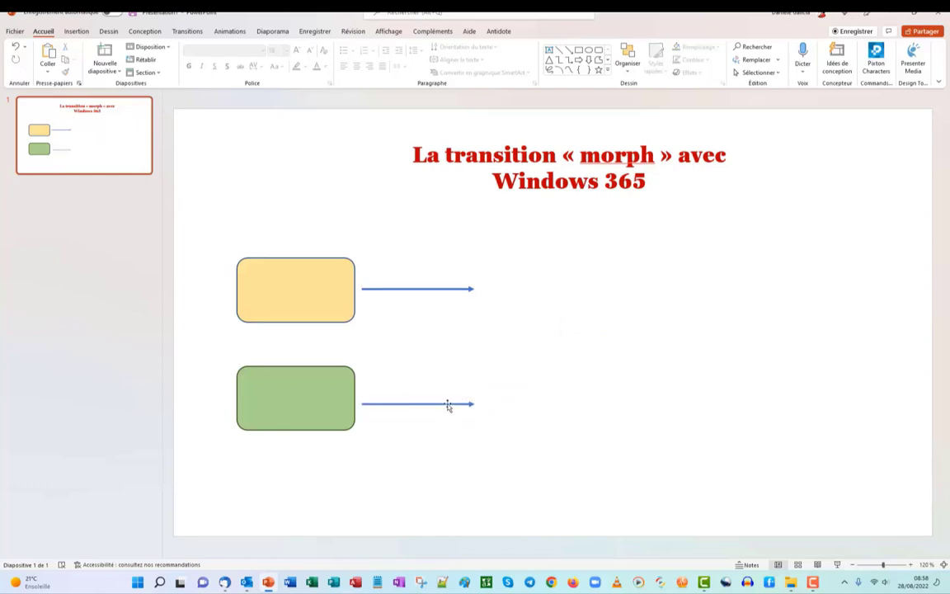
click(514, 321)
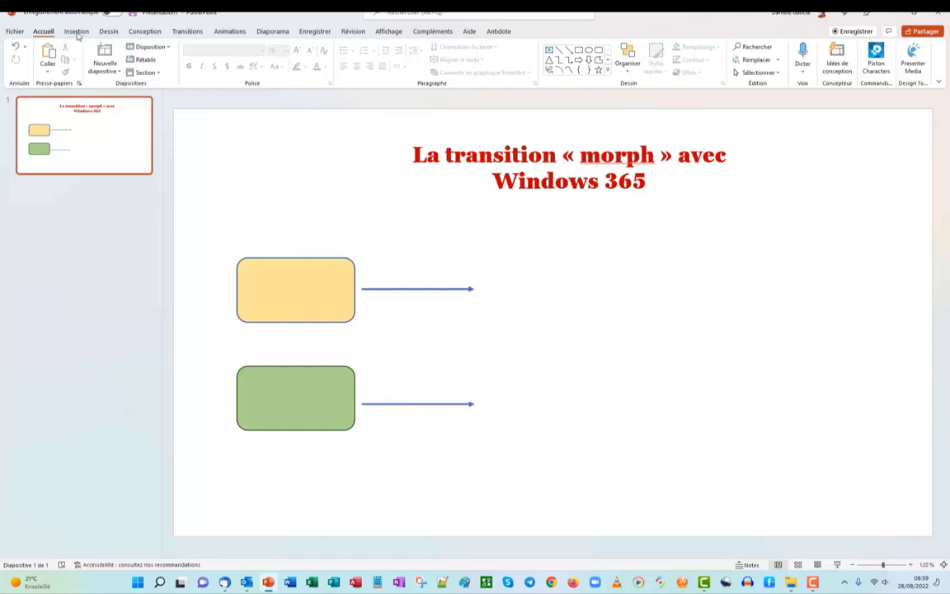
Draw a wide oval right of the top arrow and apply the orange-yellow shape style.
click(76, 33)
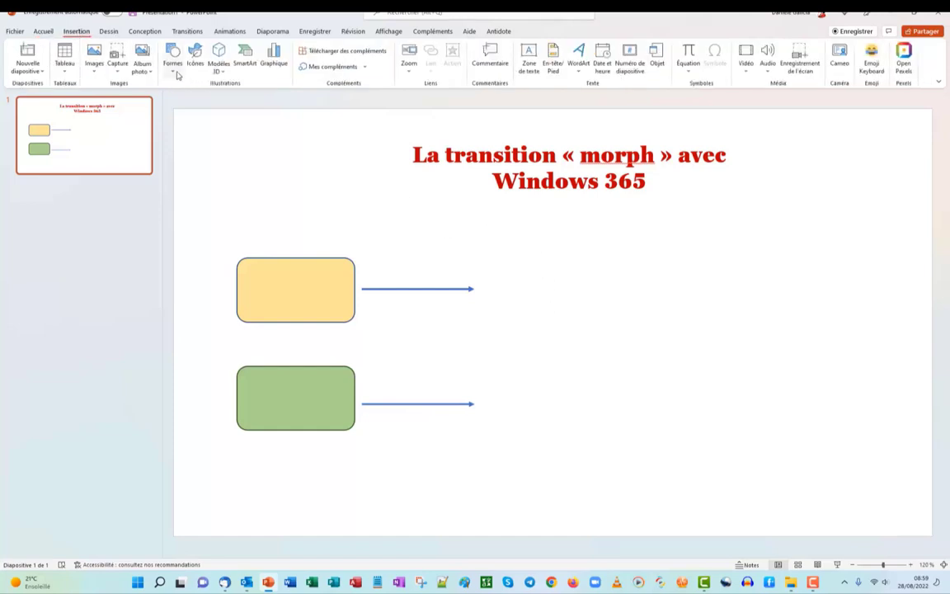
click(173, 61)
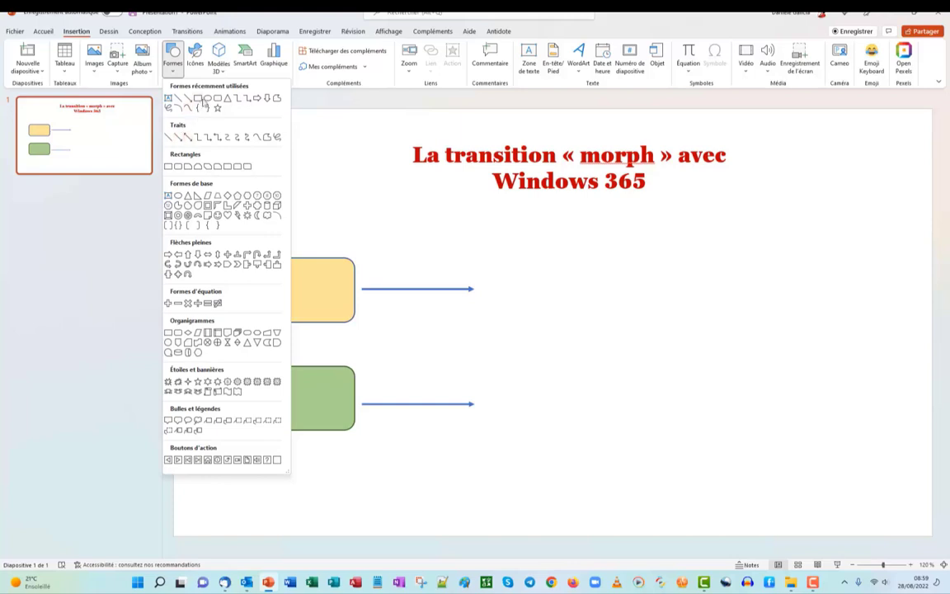
click(208, 99)
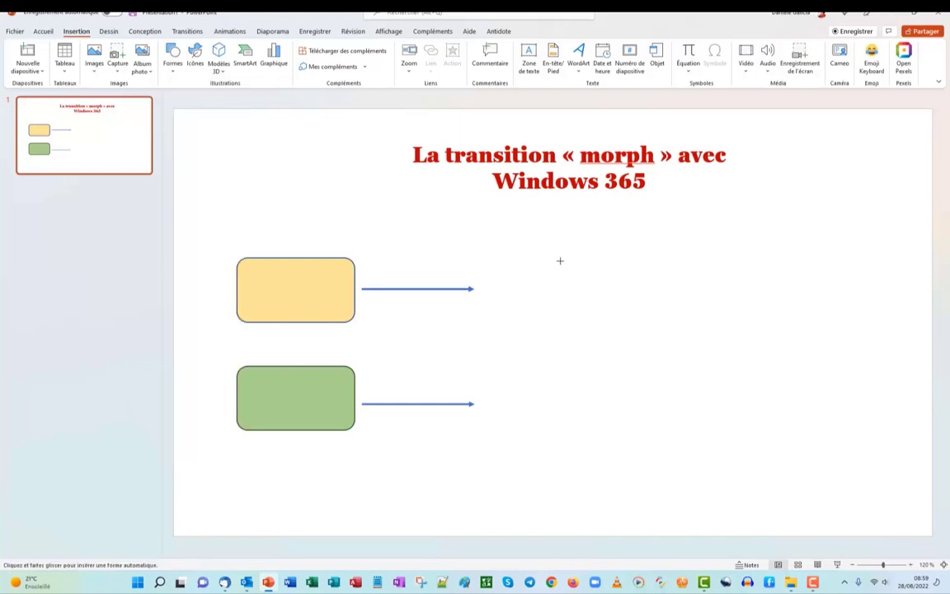
mouse_move(559, 259)
mouse_down()
mouse_move(527, 317)
mouse_move(495, 316)
mouse_up()
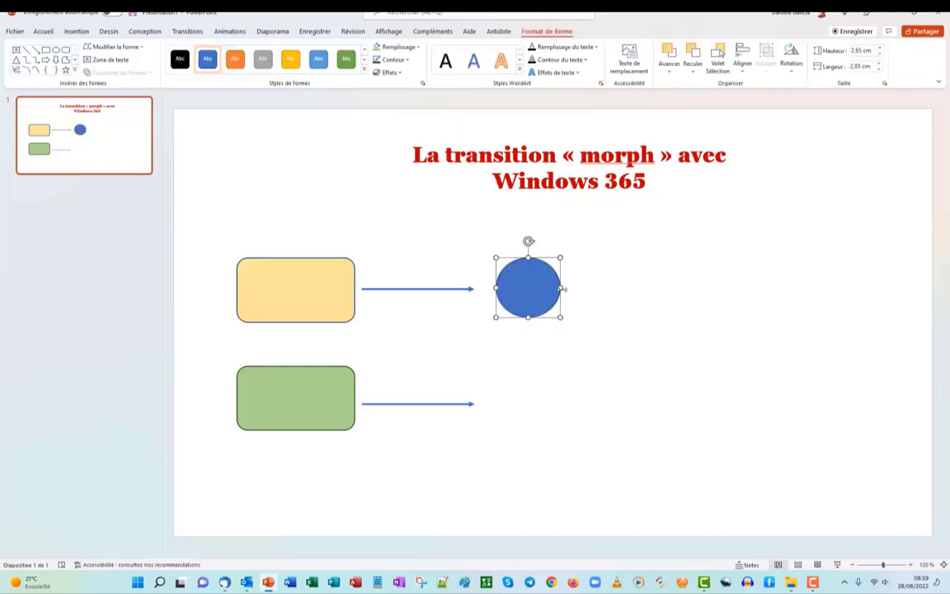
drag(563, 288, 643, 287)
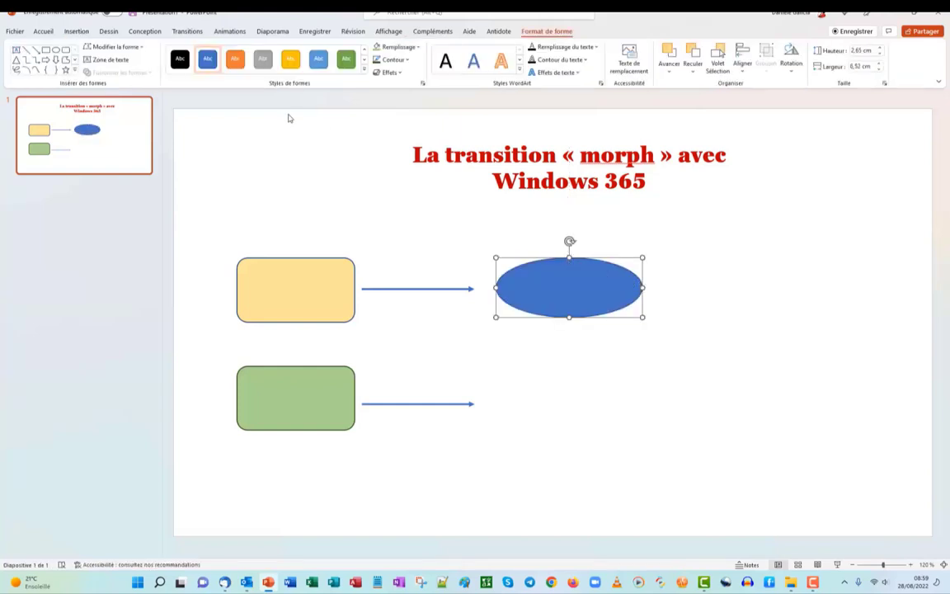
click(293, 59)
key(Escape)
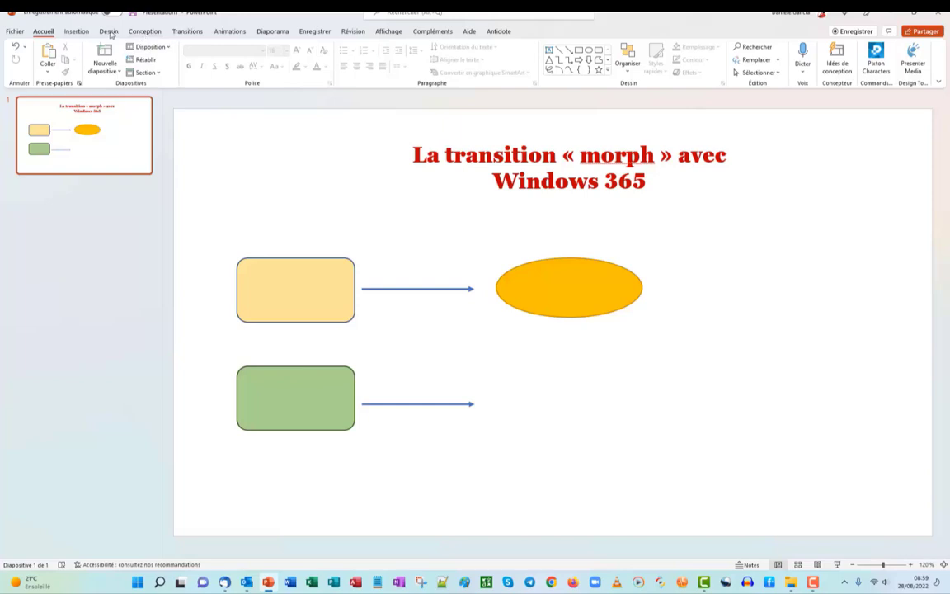
Draw an ellipse to the right of the lower arrow.
click(76, 31)
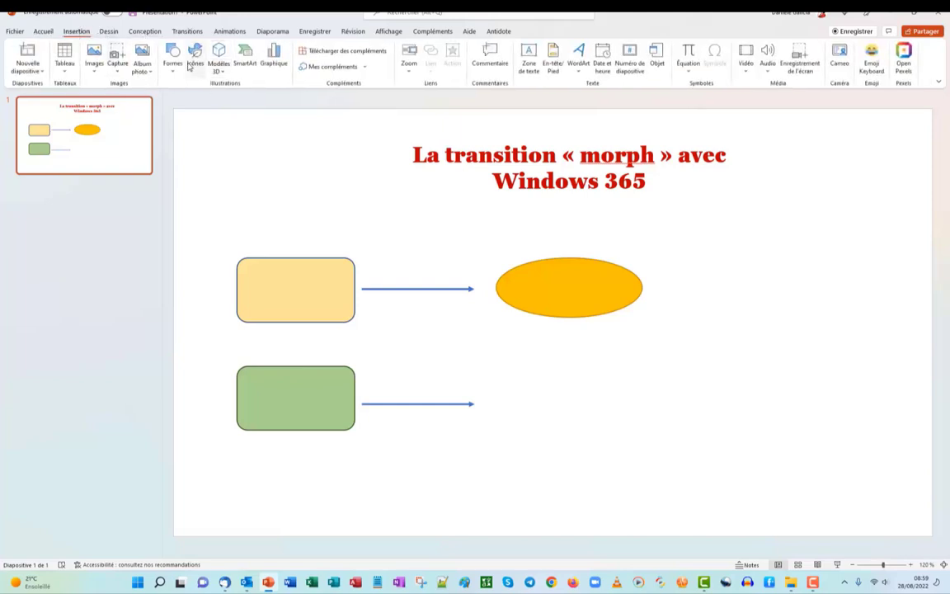
click(172, 64)
click(207, 98)
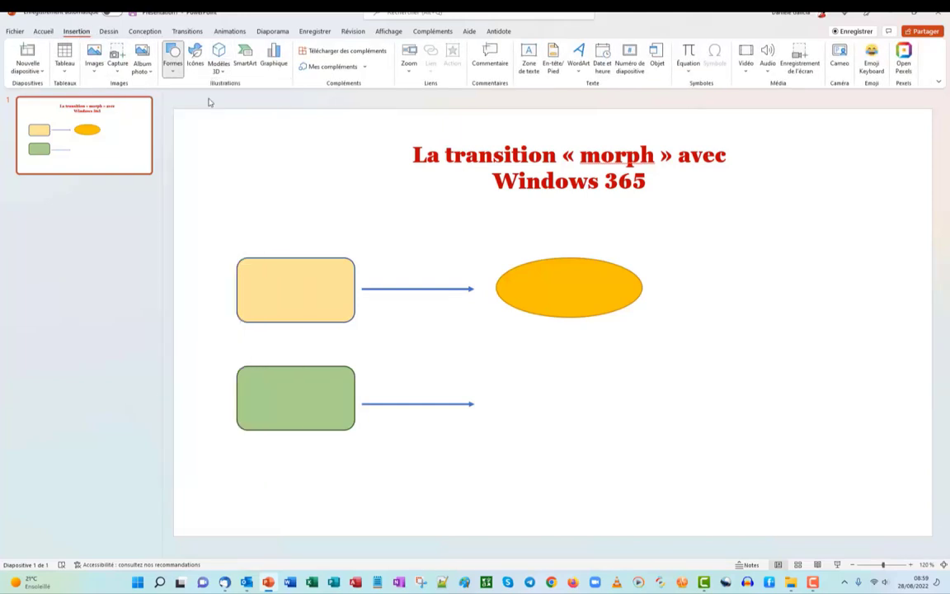
drag(515, 390, 677, 451)
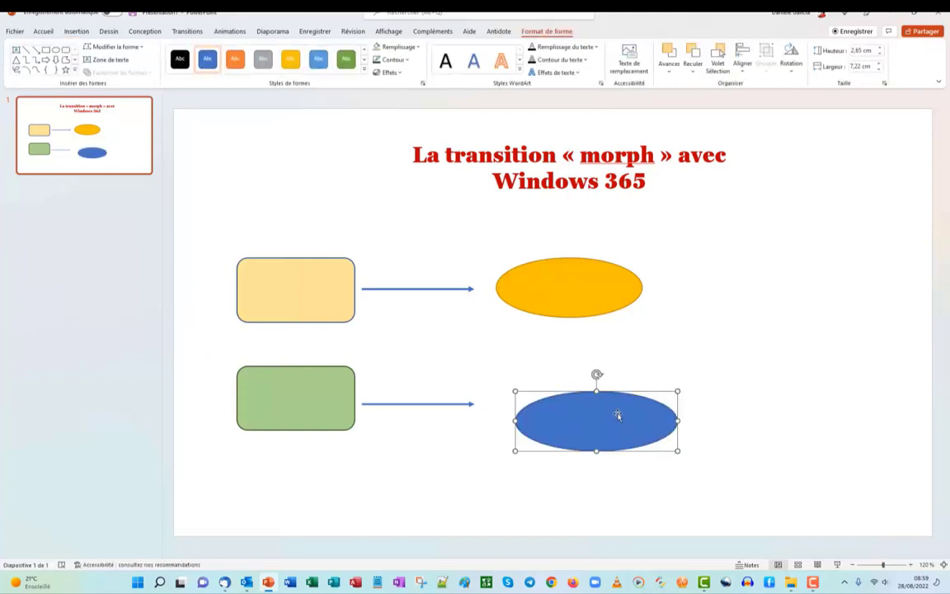
key(ctrl+z)
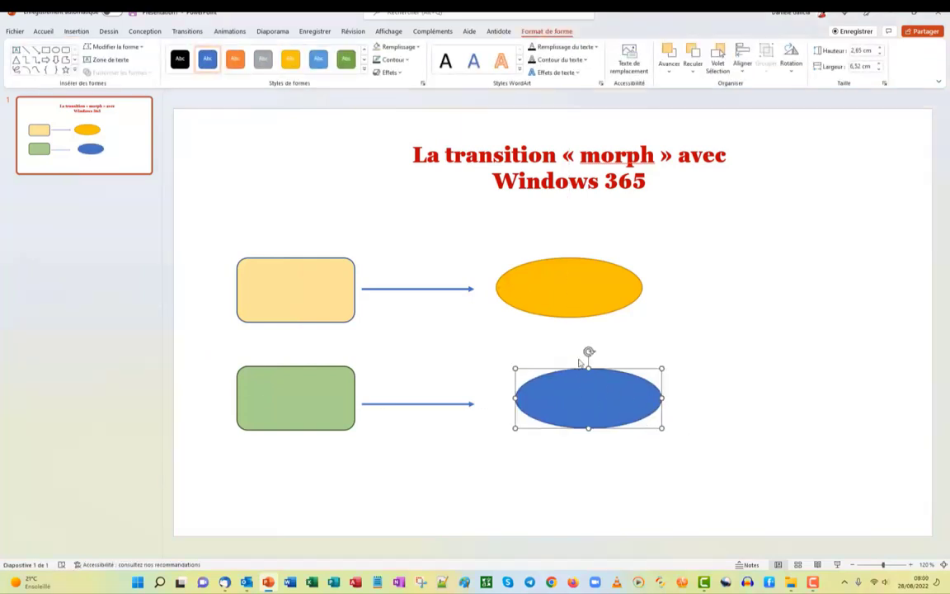
Match the green ellipse to the orange one's size and align it directly beneath.
click(588, 274)
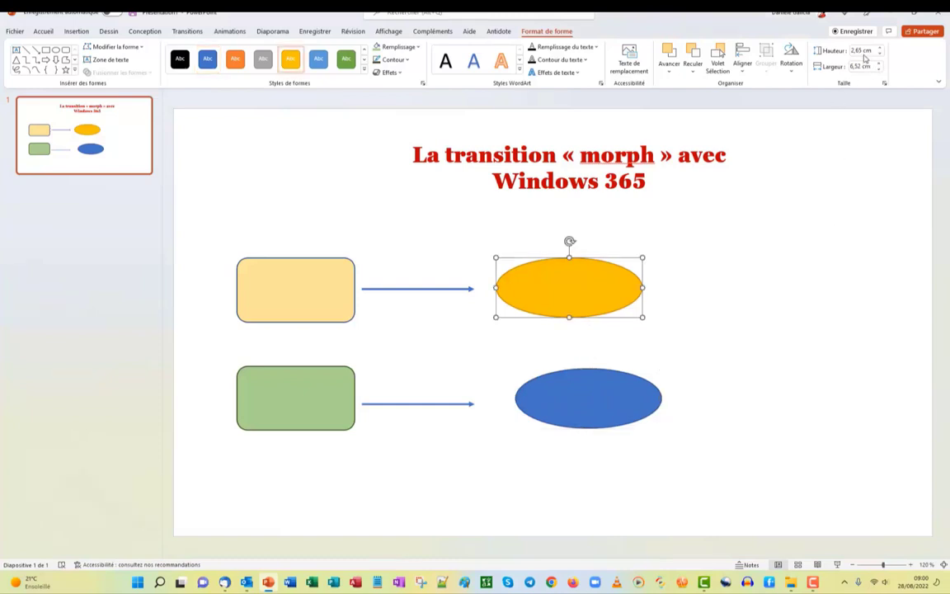
click(610, 404)
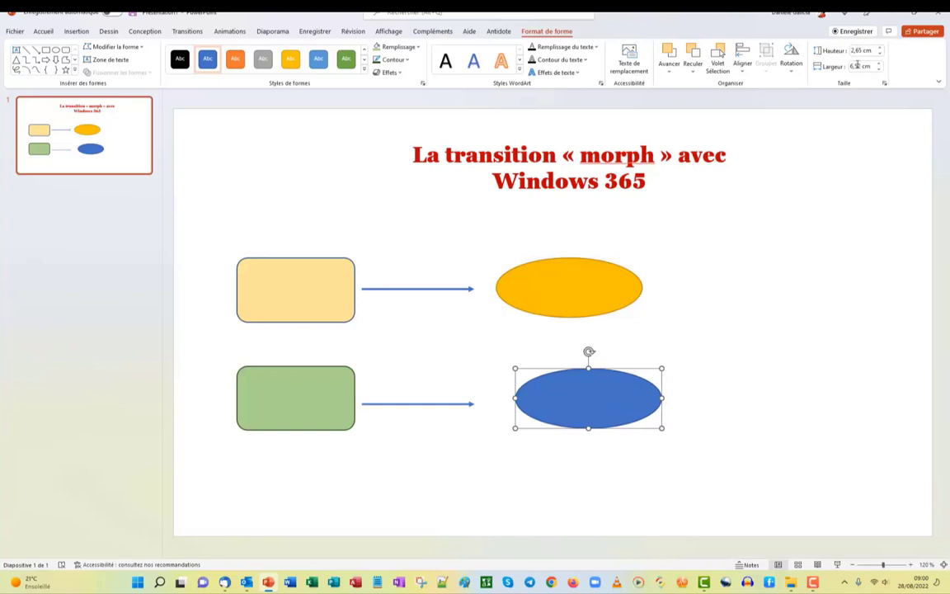
click(592, 287)
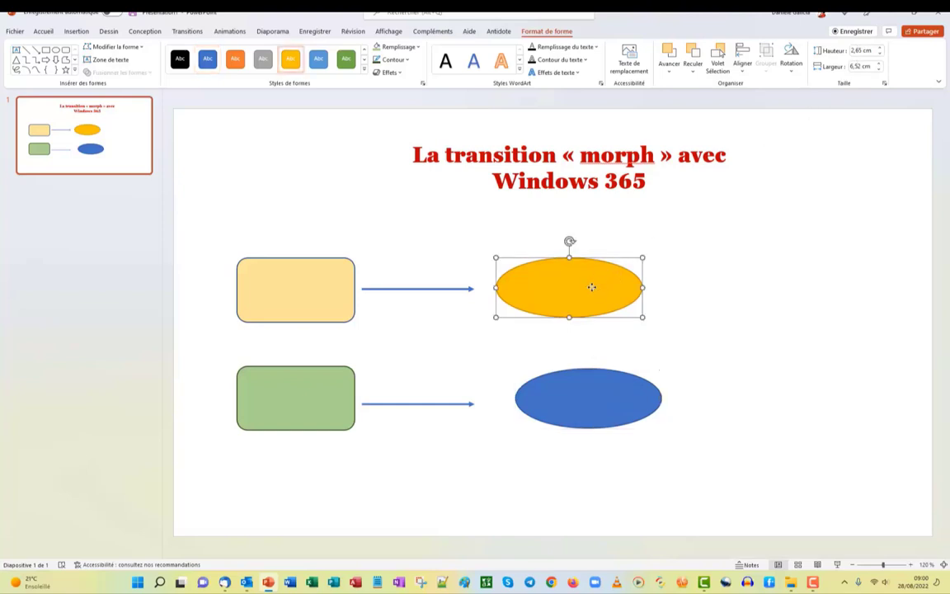
click(590, 404)
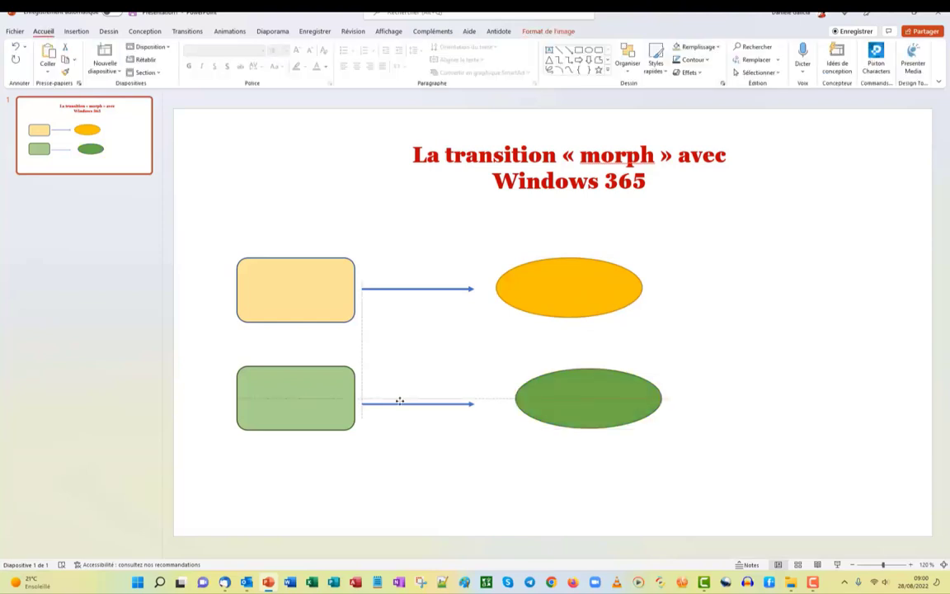
click(399, 401)
drag(549, 406, 530, 407)
click(782, 378)
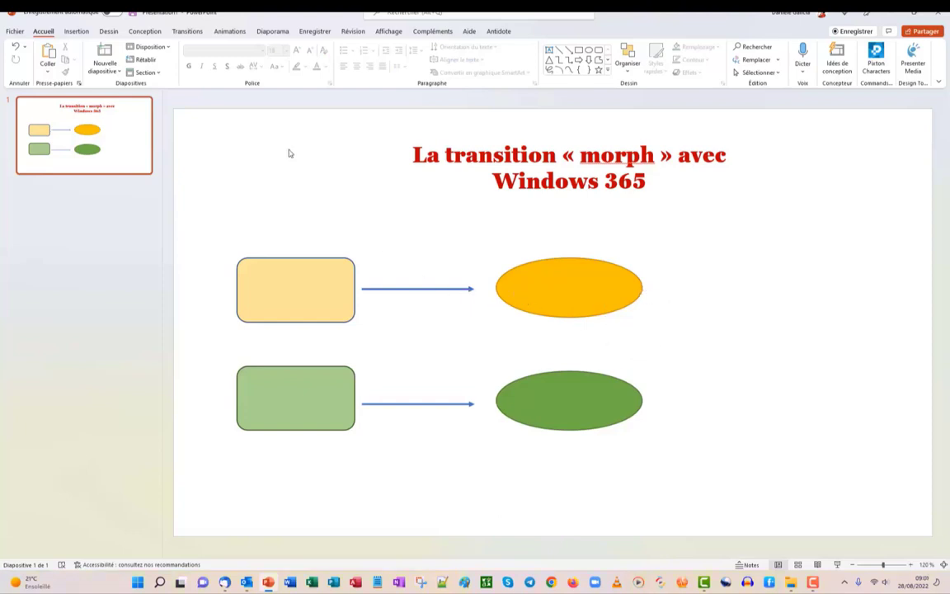
Add a text box inside the yellow rectangle with the label 'Avec des images'.
key(alt+n)
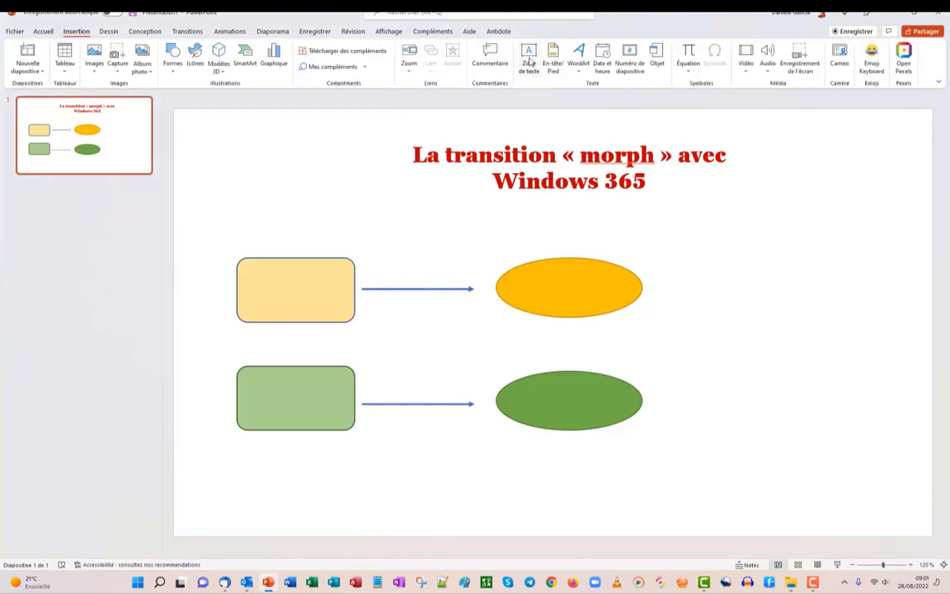
key(x)
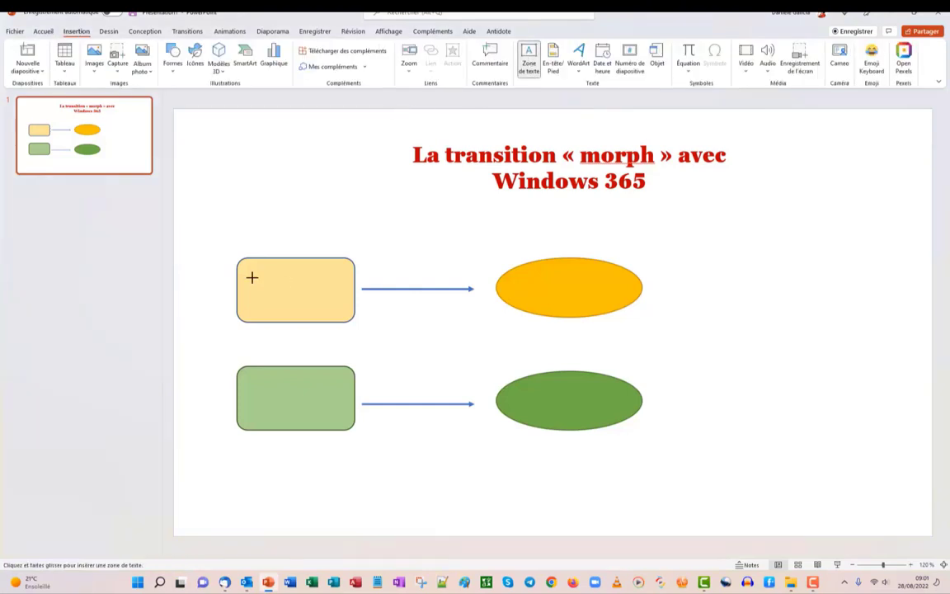
click(251, 277)
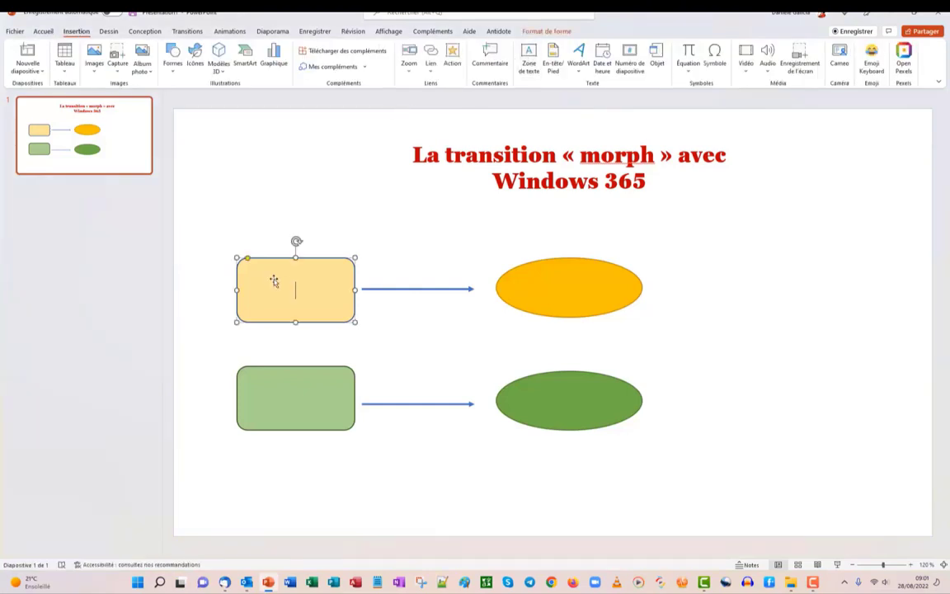
text(Ava)
text(ges)
Format the label black, in Georgia Pro Cond Black at size 20.
triple_click(279, 293)
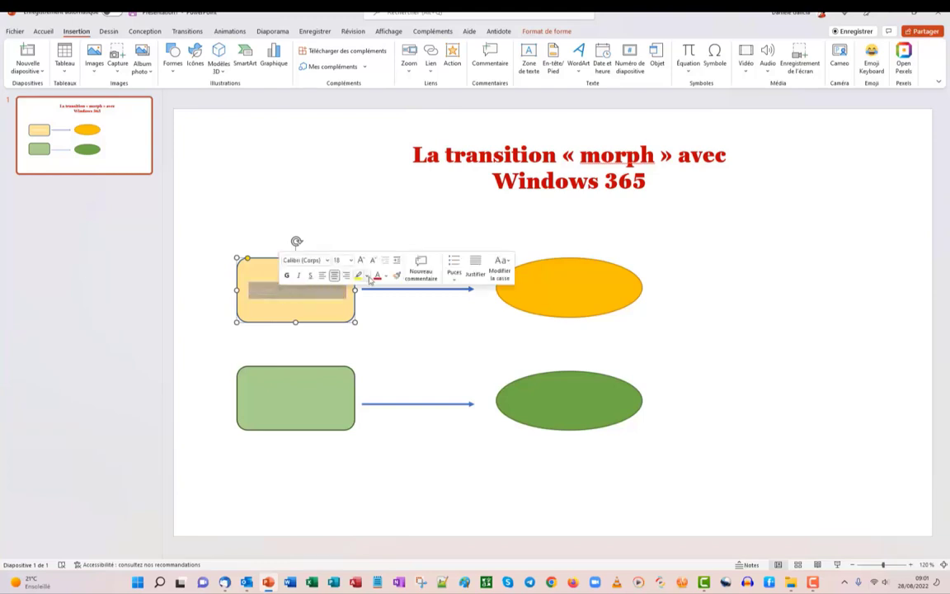
click(385, 275)
click(385, 302)
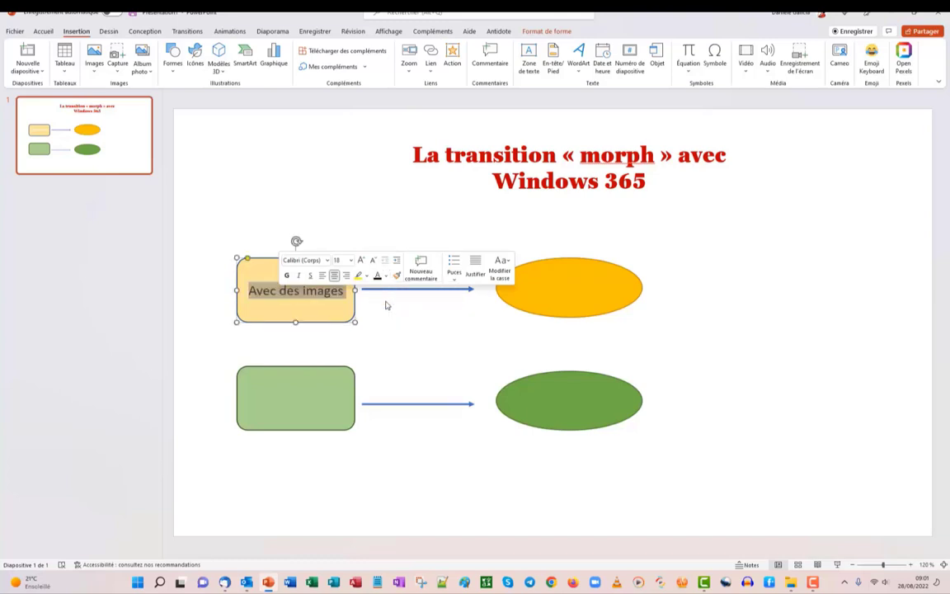
click(326, 261)
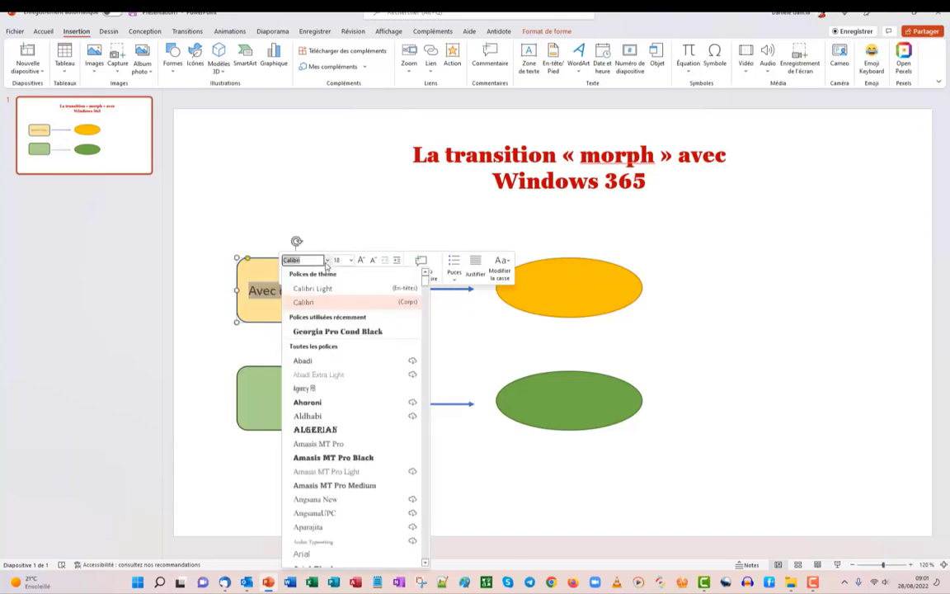
click(339, 331)
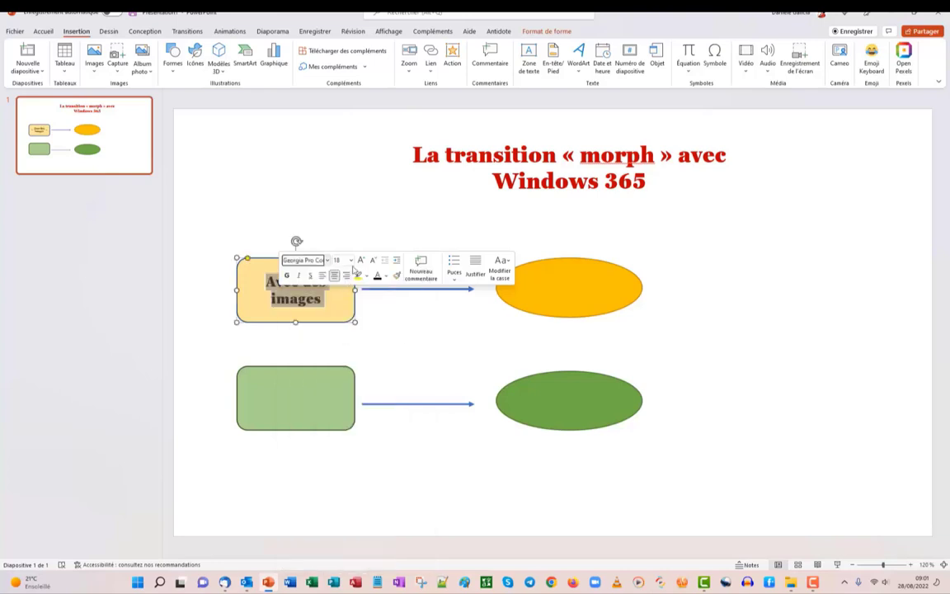
click(352, 263)
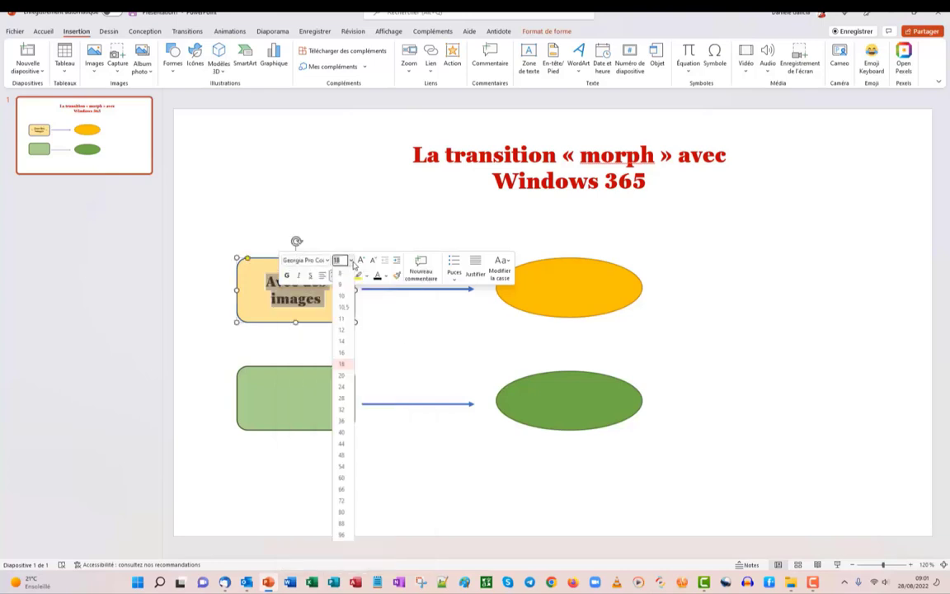
click(341, 377)
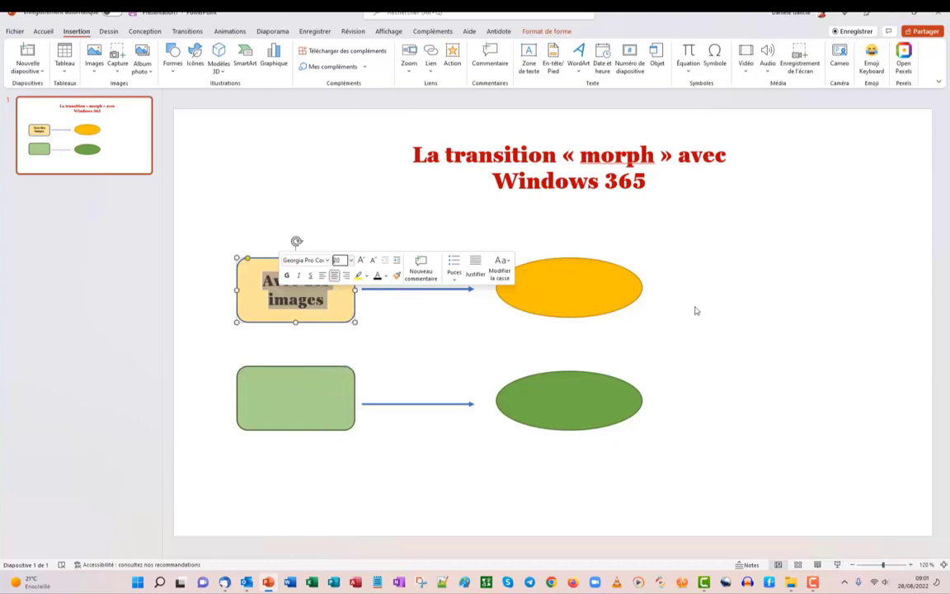
Paste a picture copy of the top arrow and place it right of the orange ellipse.
click(413, 288)
right_click(413, 288)
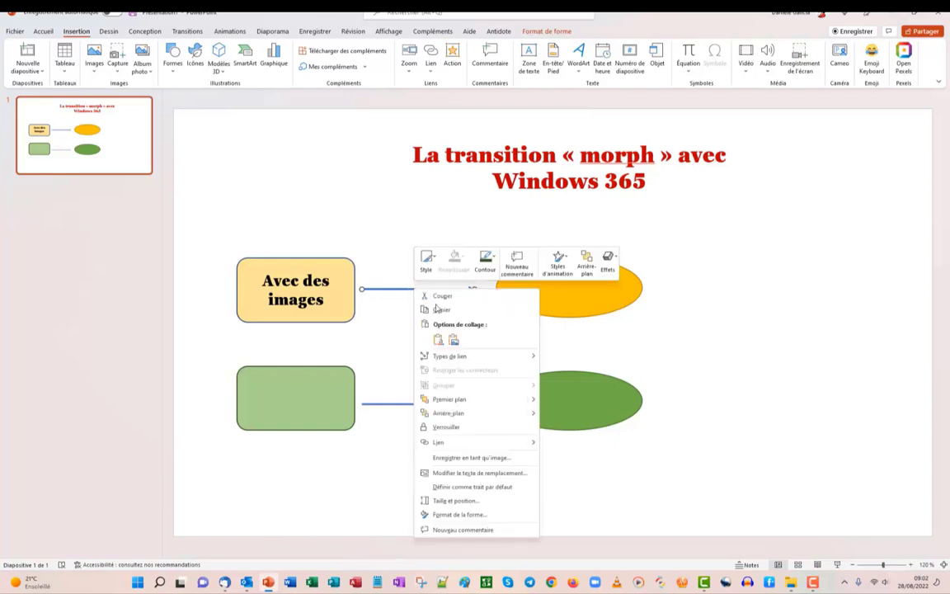
click(439, 309)
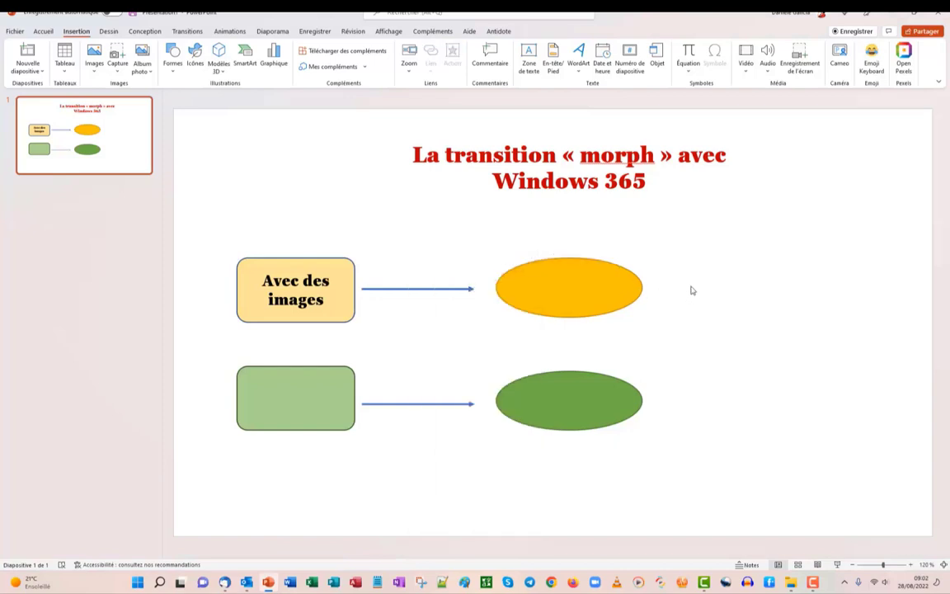
right_click(692, 293)
click(730, 328)
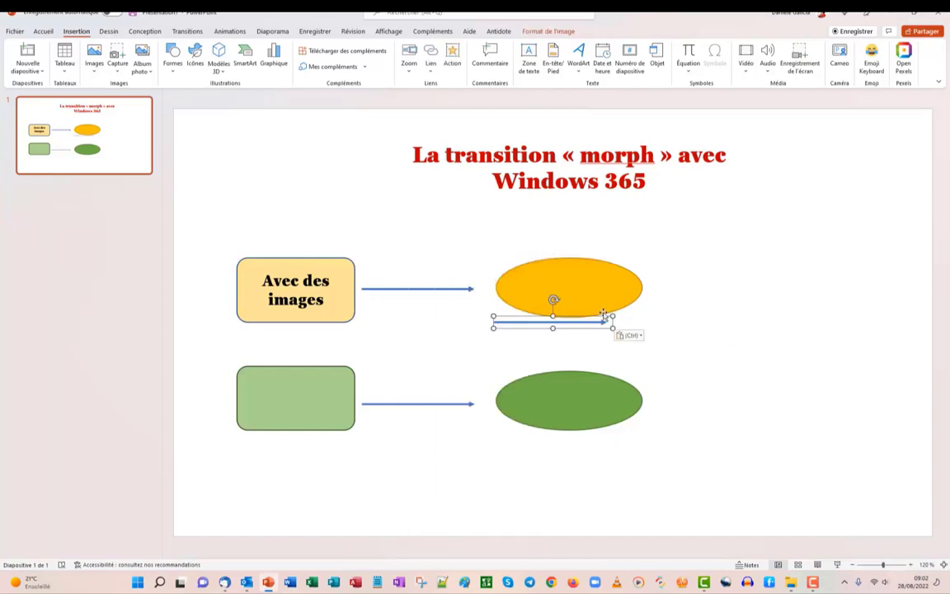
drag(553, 327, 712, 290)
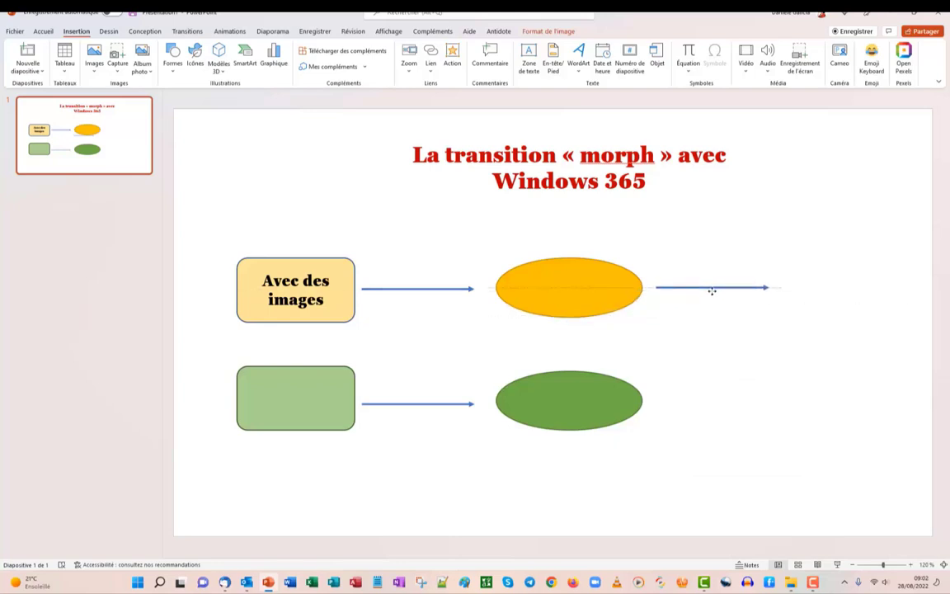
click(706, 357)
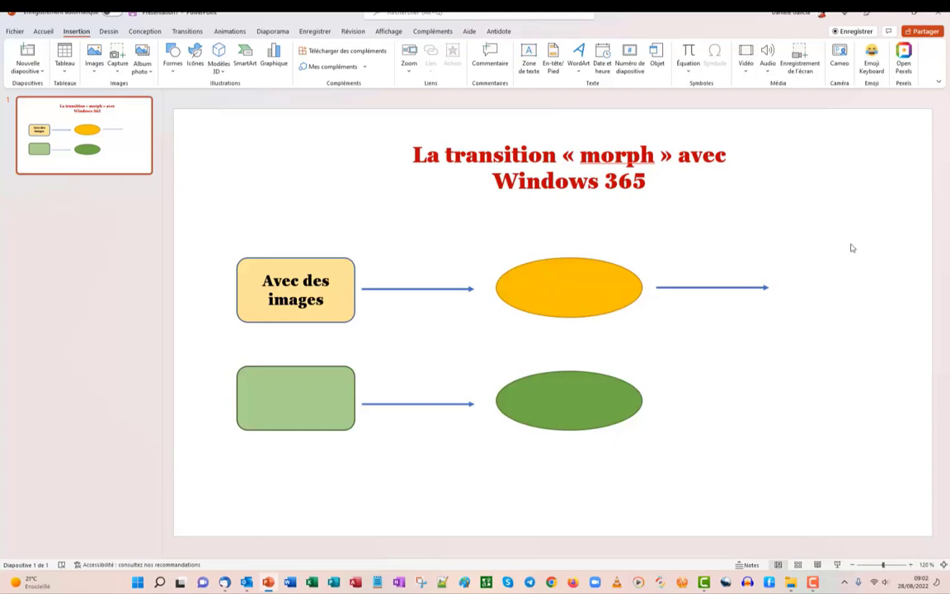
Copy an arrow beside the green ellipse and draw a 2.65 × 2.96 cm blue circle after the top arrow.
key(ctrl+v)
drag(711, 289, 712, 404)
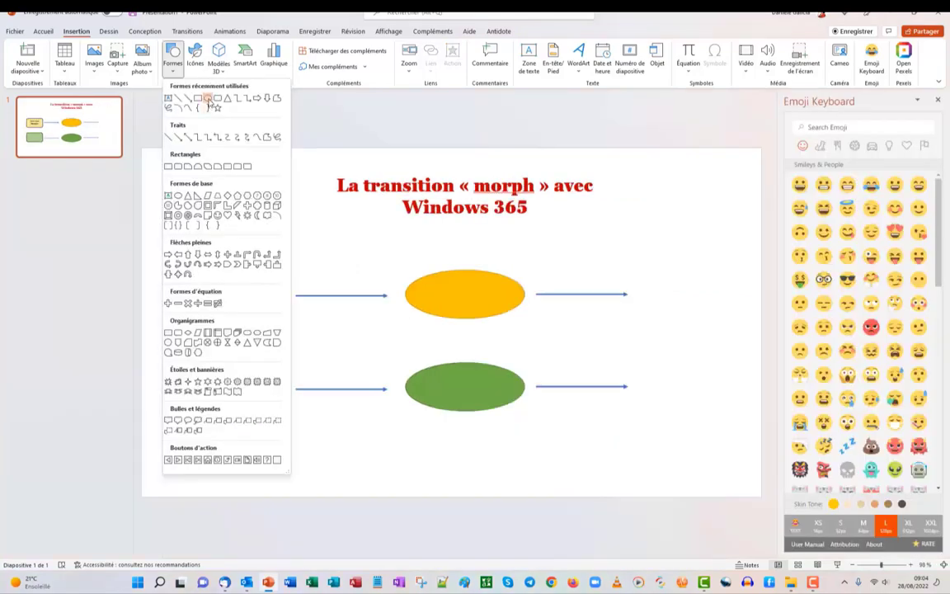
click(187, 90)
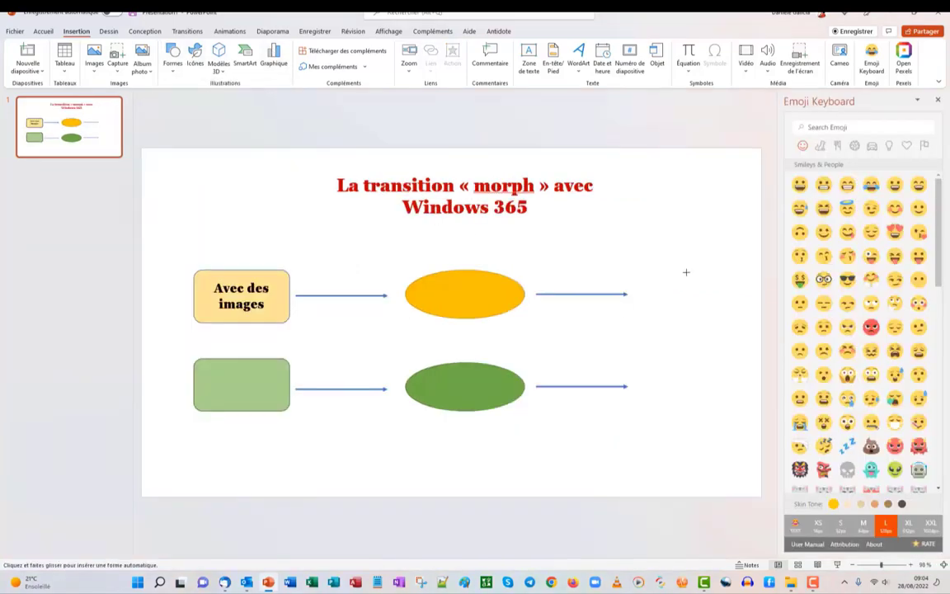
drag(685, 272, 653, 306)
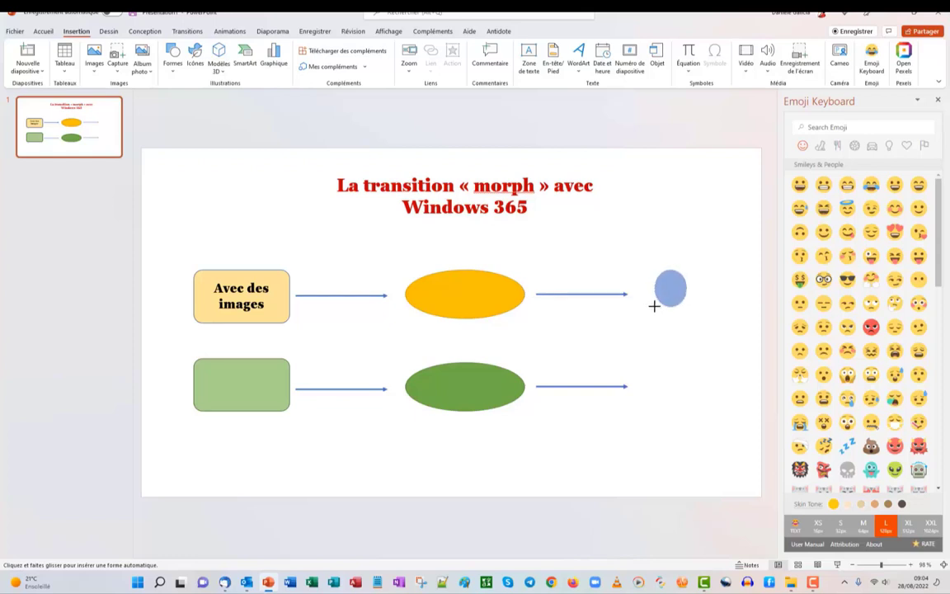
mouse_move(653, 306)
mouse_down()
mouse_move(643, 309)
mouse_move(669, 291)
mouse_up()
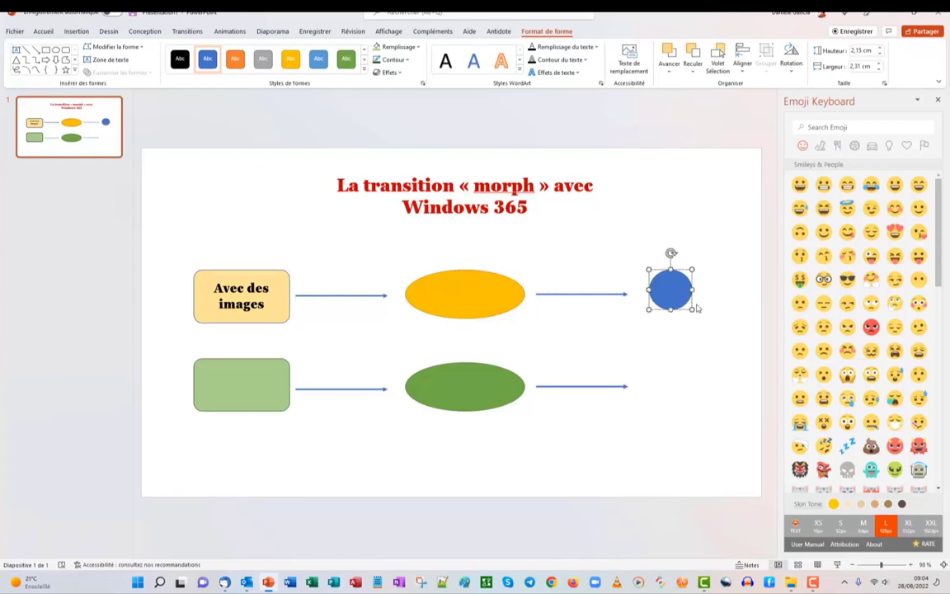
drag(691, 309, 698, 314)
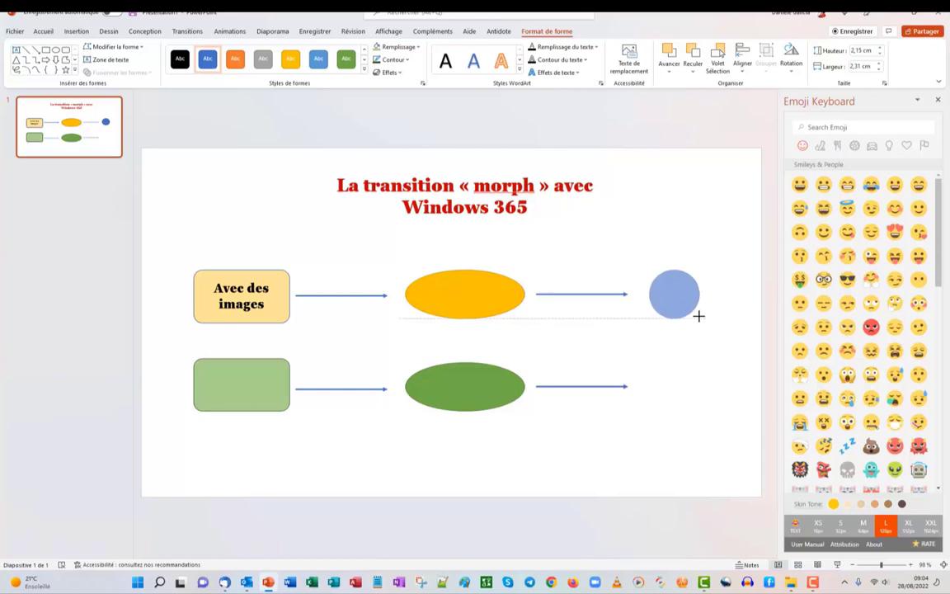
drag(698, 314, 702, 319)
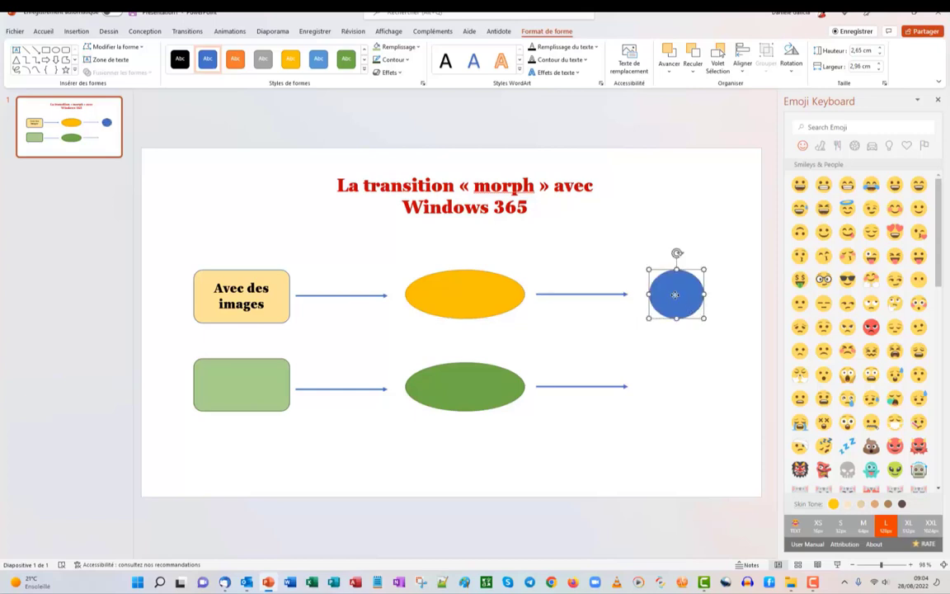
key(Escape)
click(674, 293)
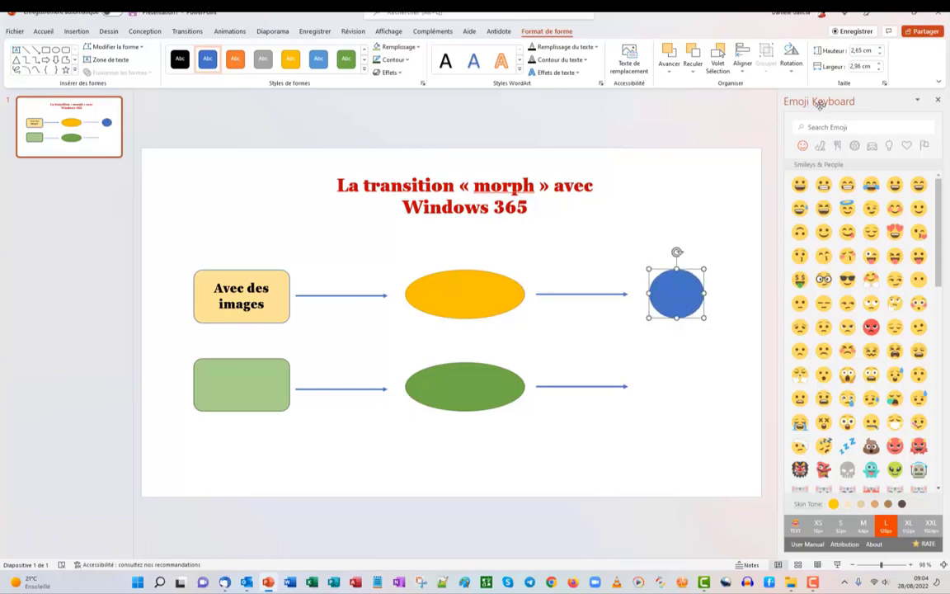
Add a victory-hand emoji and shrink it onto the blue circle.
key(Escape)
scroll(906, 330, down, 5)
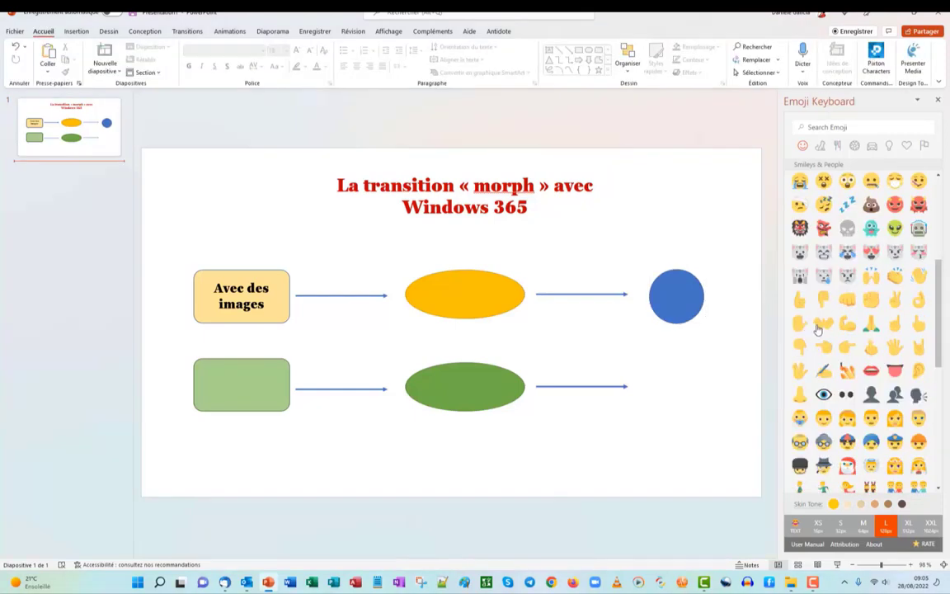
click(896, 304)
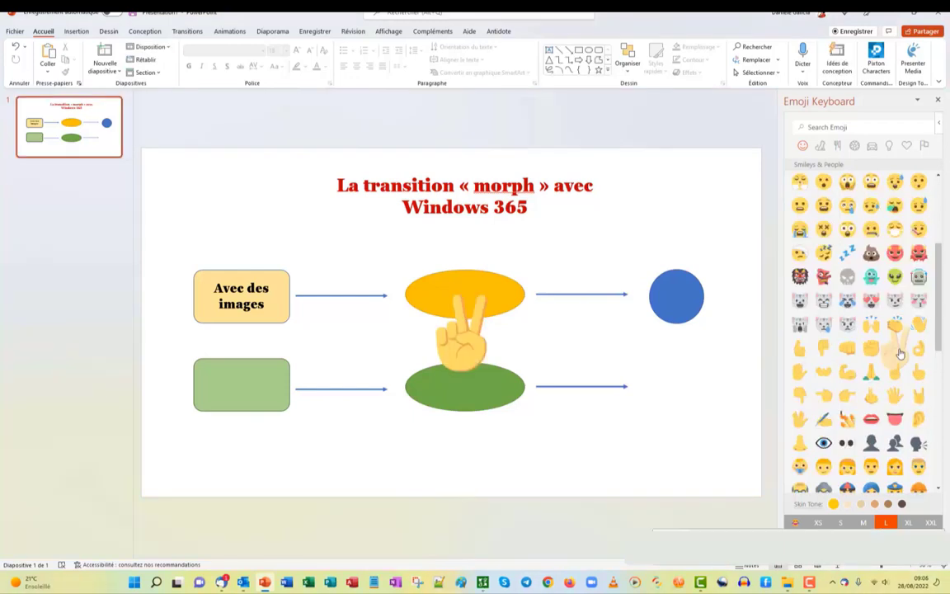
click(460, 343)
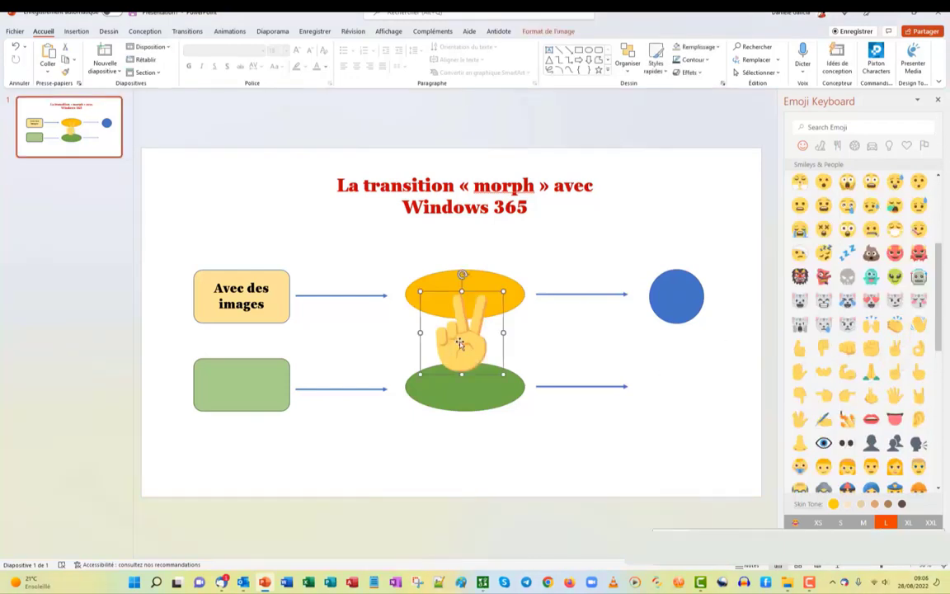
mouse_move(504, 290)
mouse_down()
mouse_move(461, 326)
mouse_move(677, 298)
mouse_up()
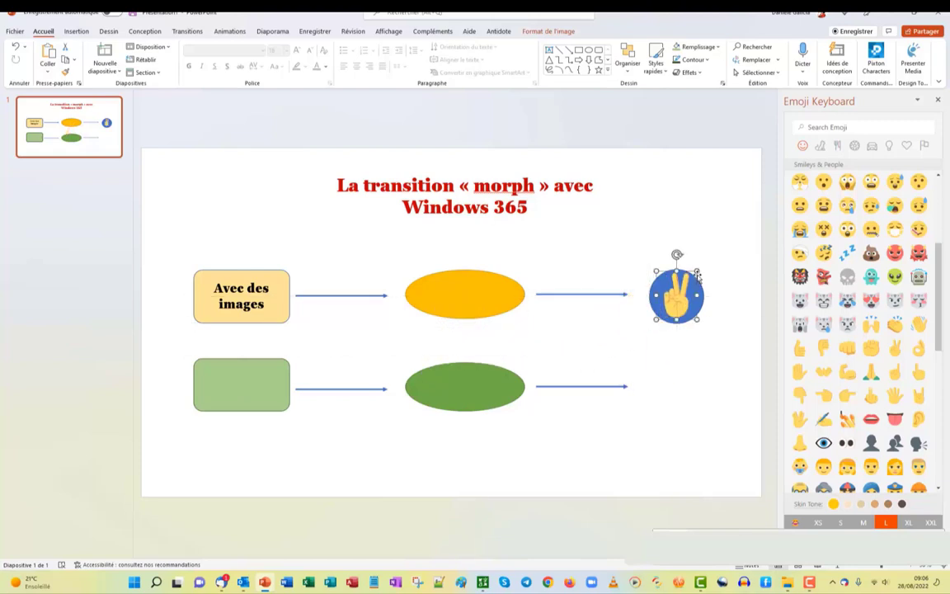
Insert a thumbs-up emoji between the orange and green ellipses.
click(606, 449)
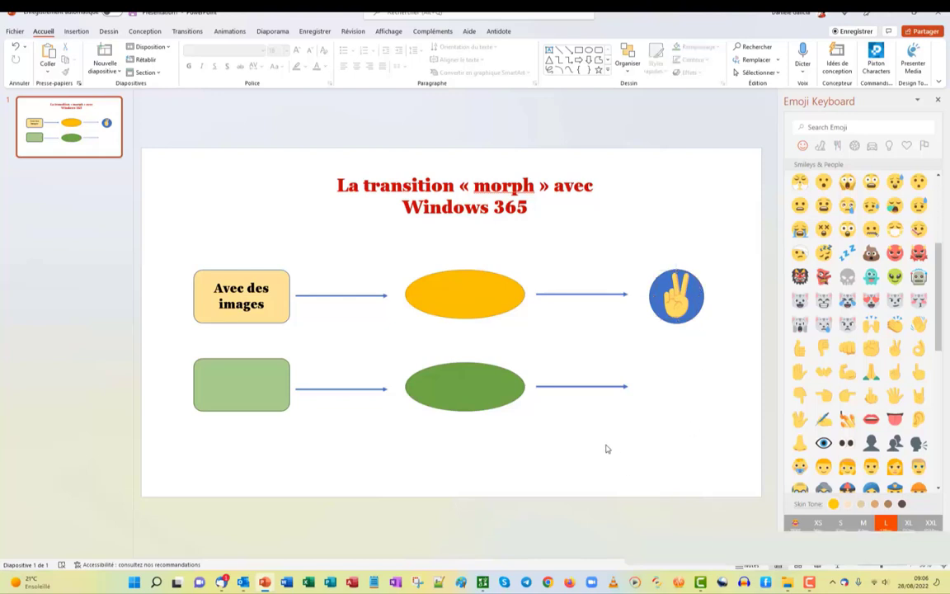
click(799, 348)
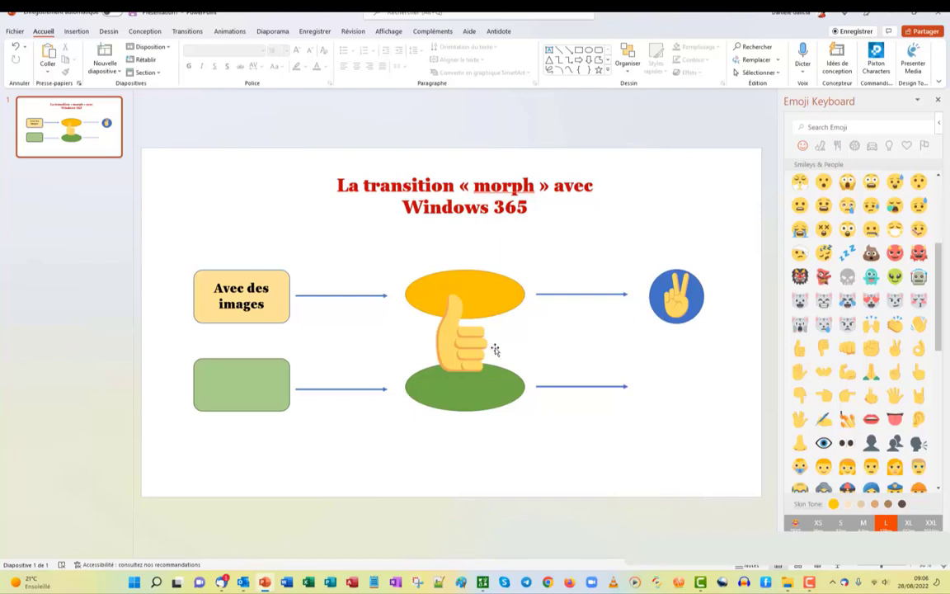
click(652, 290)
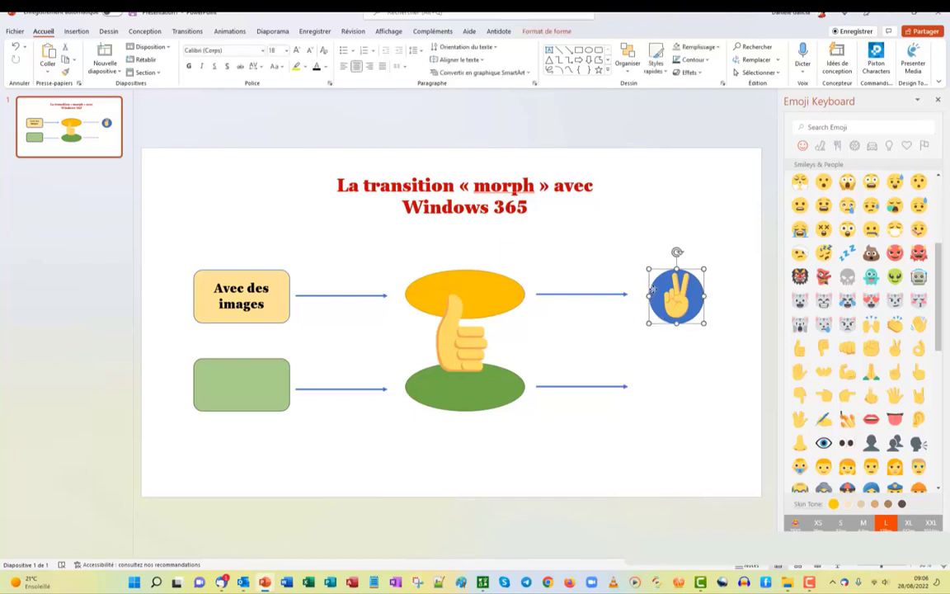
Paste a copy of the blue circle at the end of the lower arrow.
right_click(652, 290)
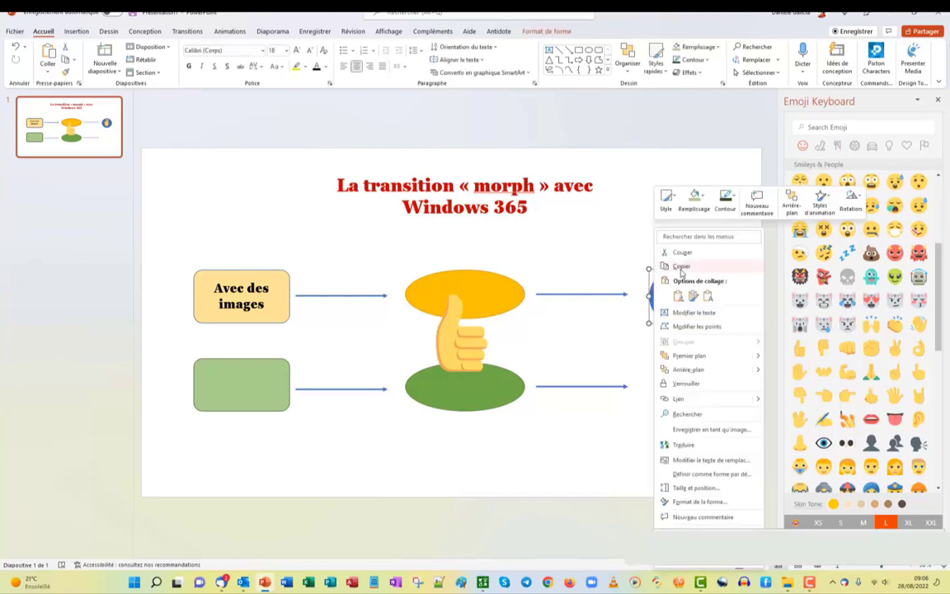
right_click(675, 378)
click(713, 418)
drag(705, 411, 674, 376)
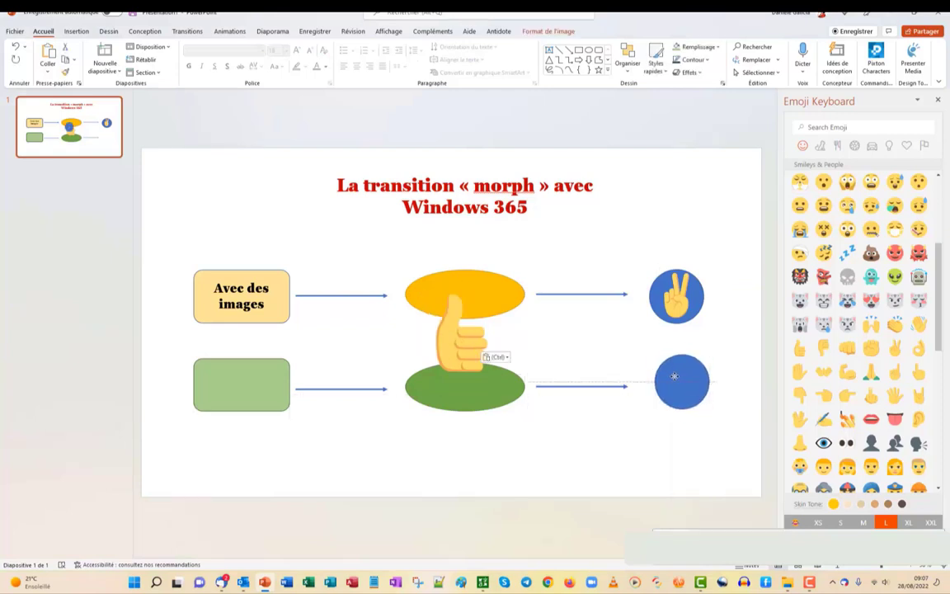
Shrink the thumbs-up emoji and move it onto the lower blue circle.
click(493, 298)
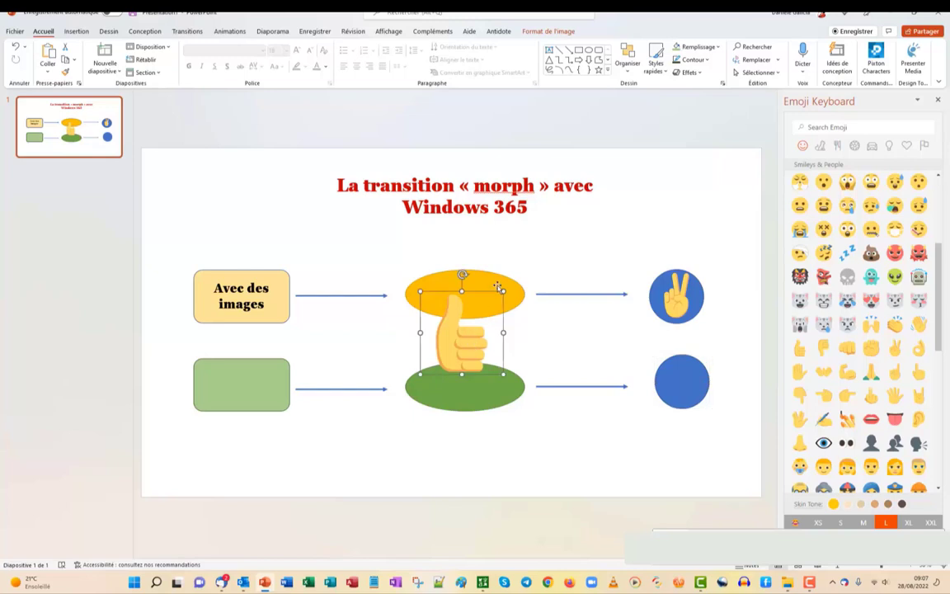
drag(502, 291, 464, 327)
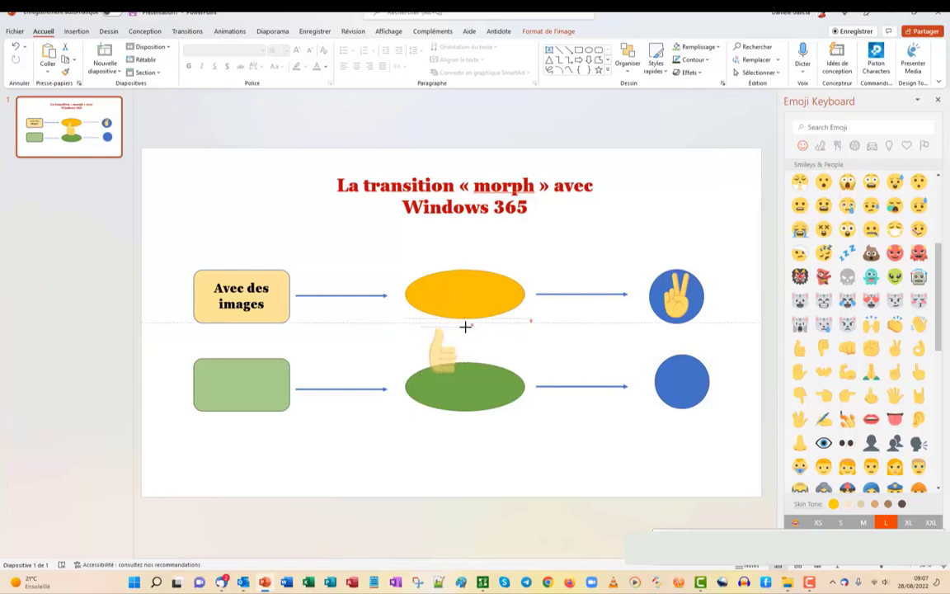
drag(516, 352, 688, 388)
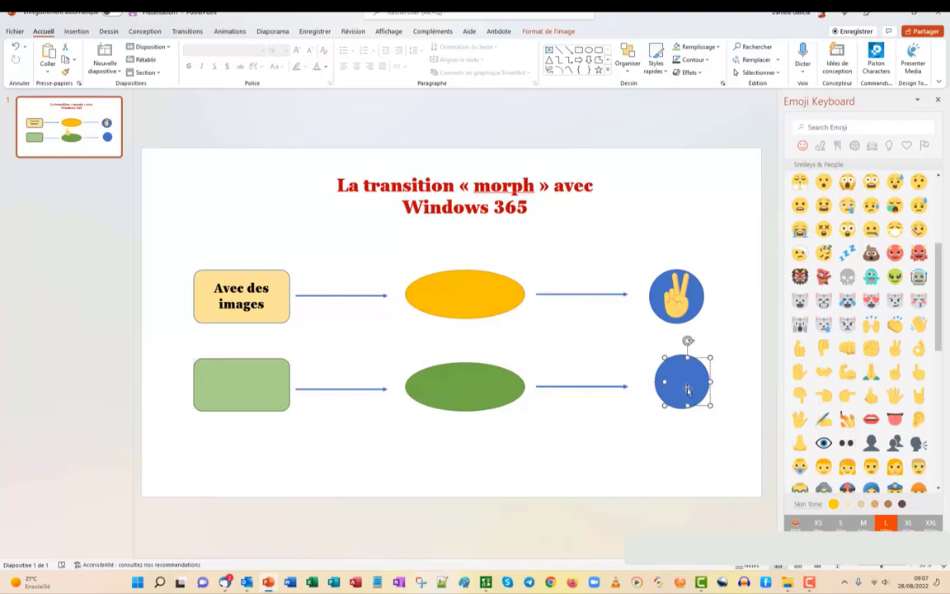
right_click(687, 388)
key(Escape)
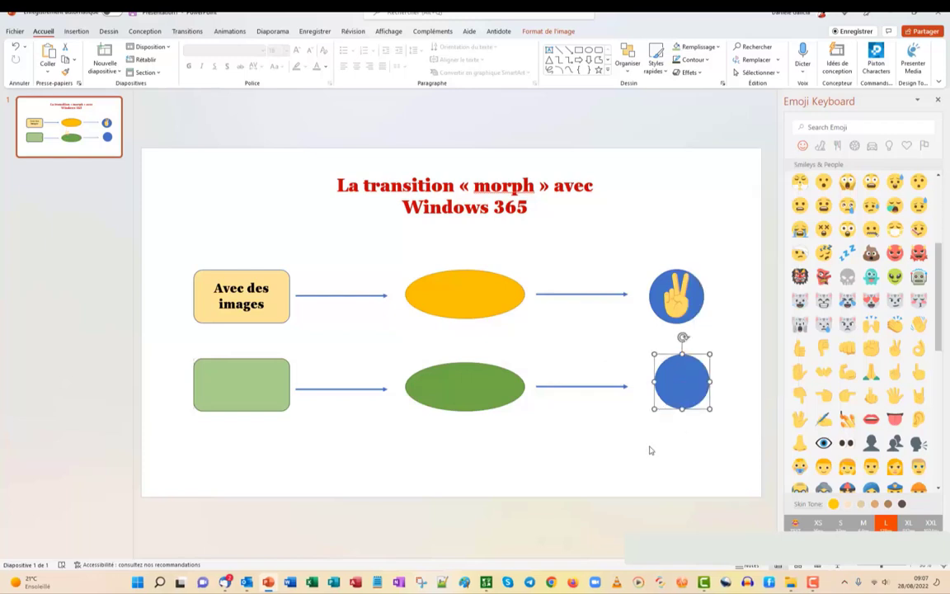
right_click(682, 382)
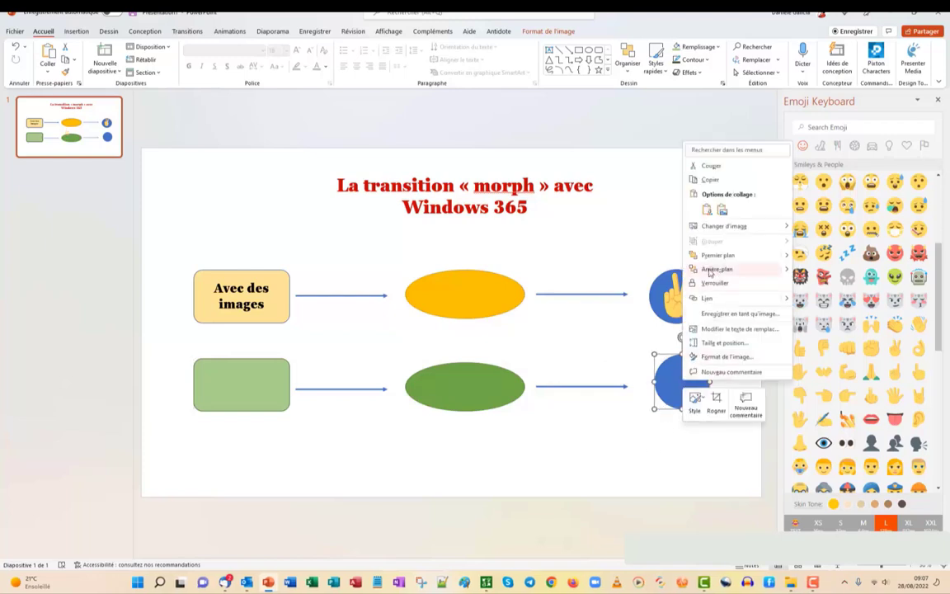
Send the lower blue circle to the back and centre the thumbs-up on it.
click(709, 269)
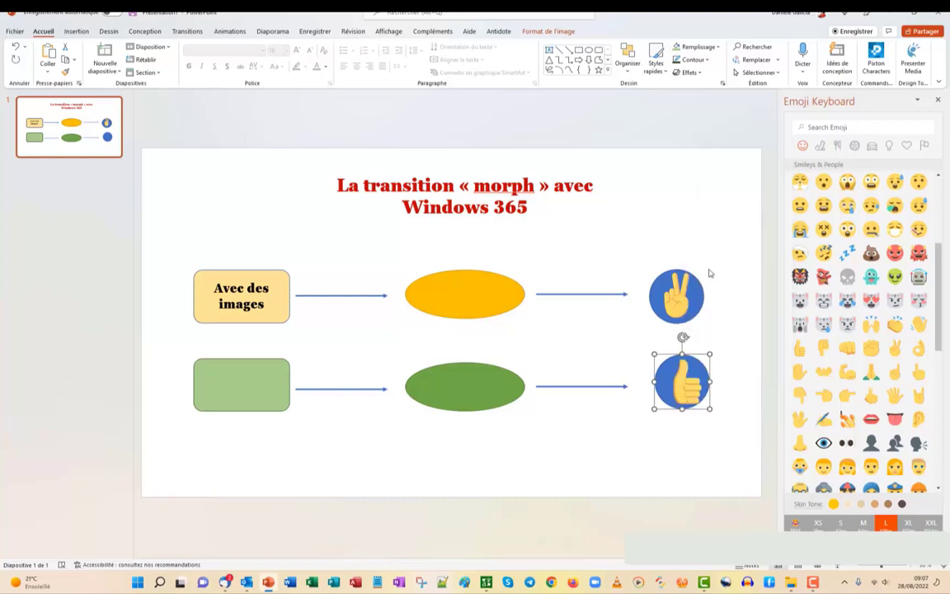
click(636, 461)
click(684, 386)
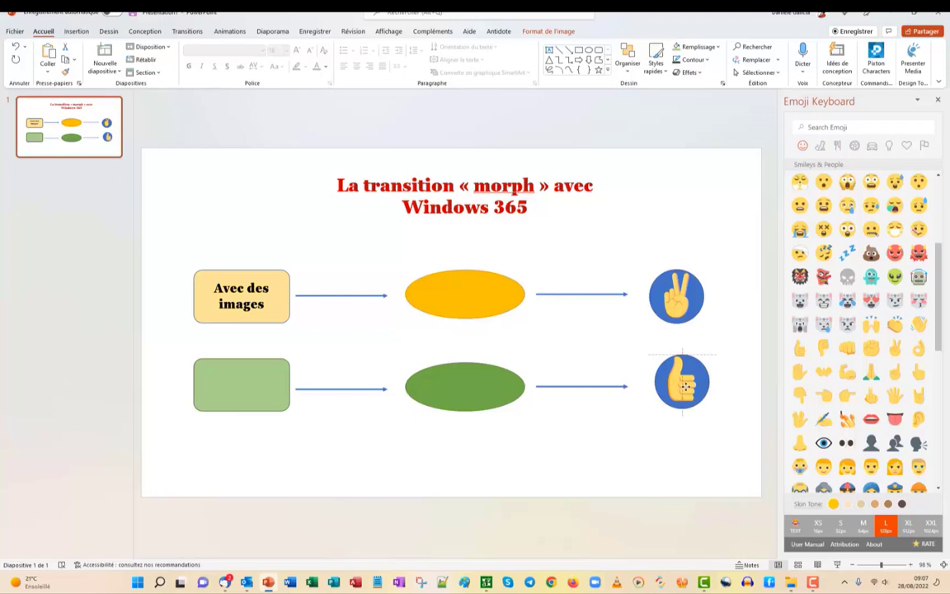
drag(685, 386, 684, 388)
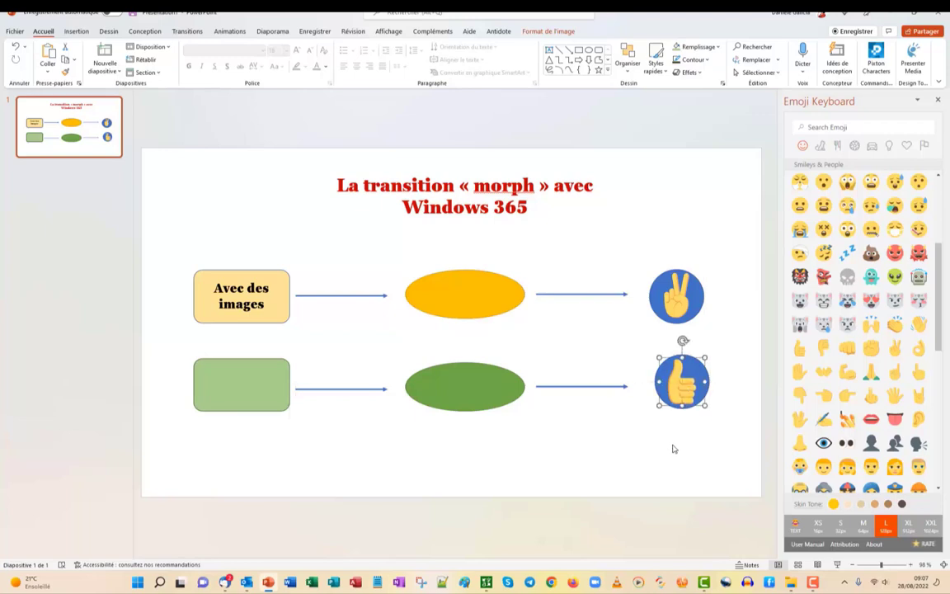
click(658, 209)
Group the peace-sign emoji and the thumbs-up emoji each with its blue circle.
drag(643, 265, 714, 337)
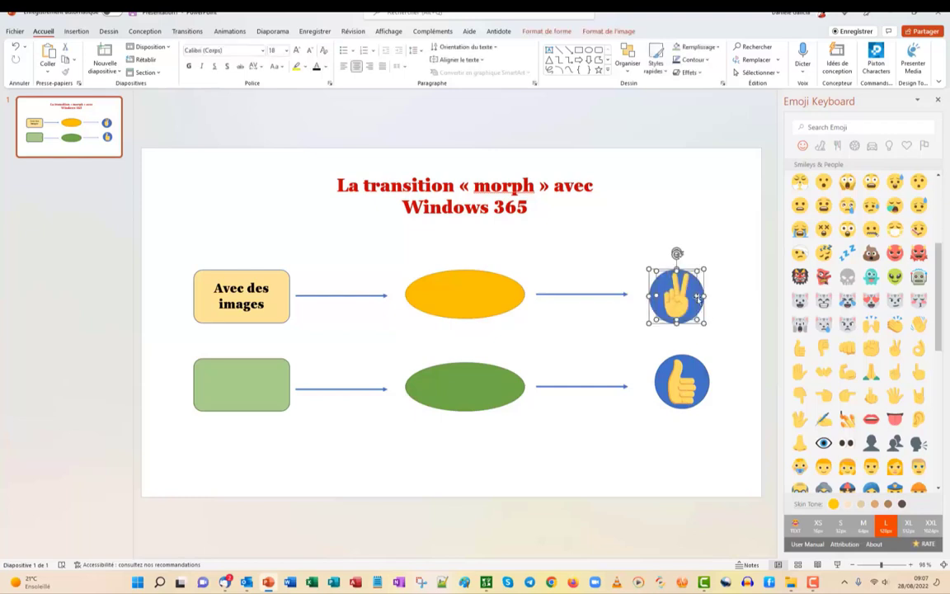
right_click(687, 290)
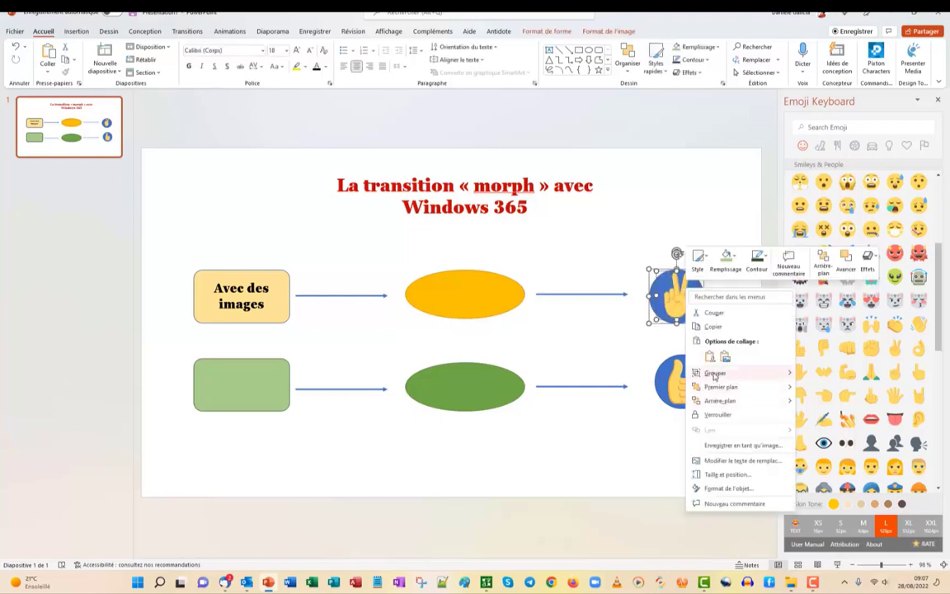
mouse_move(721, 386)
click(818, 373)
click(683, 444)
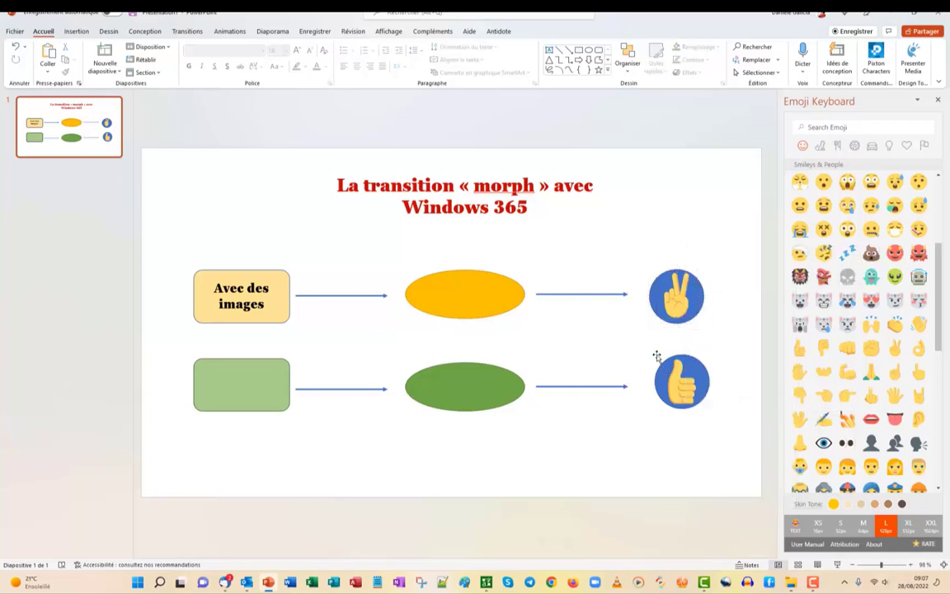
drag(645, 341, 725, 435)
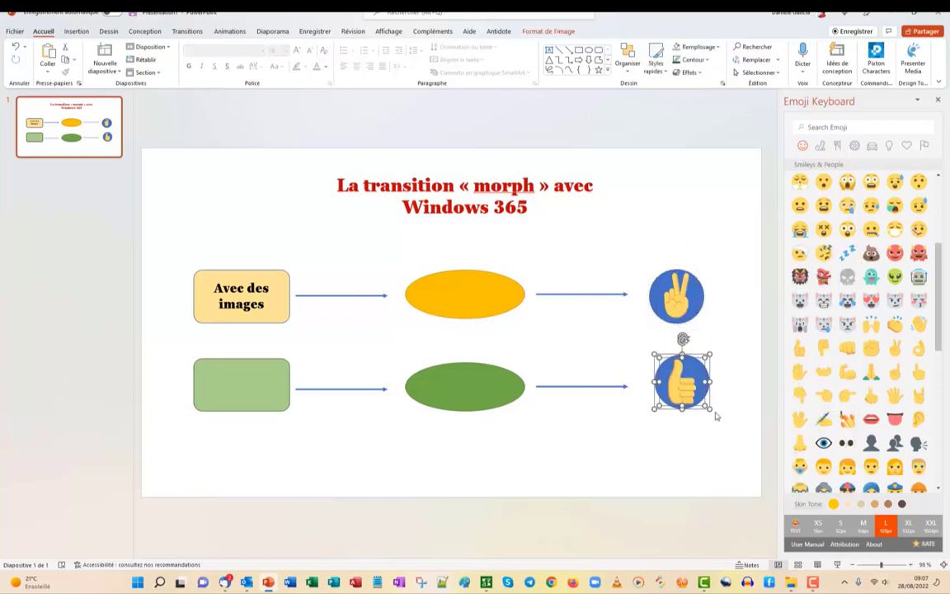
right_click(694, 404)
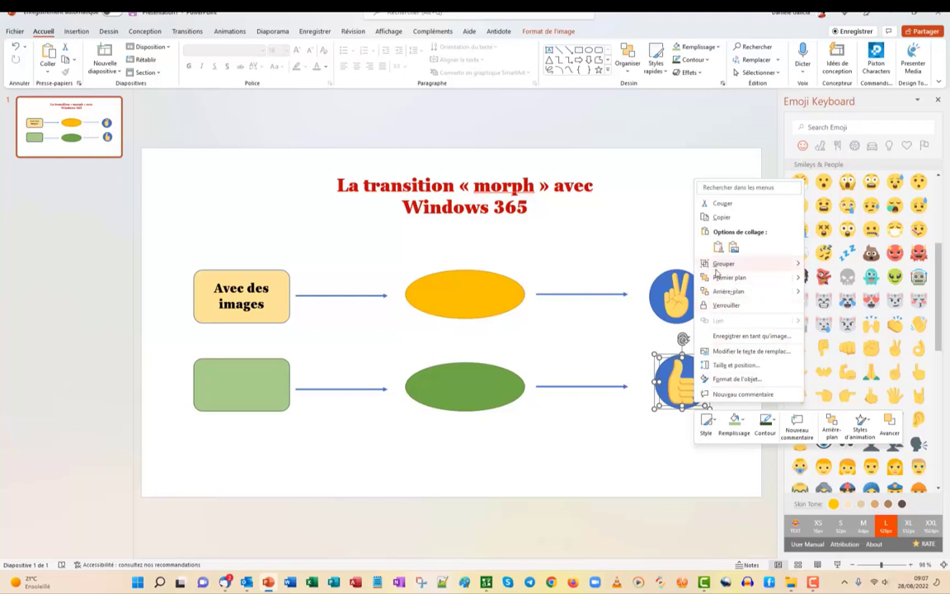
click(773, 270)
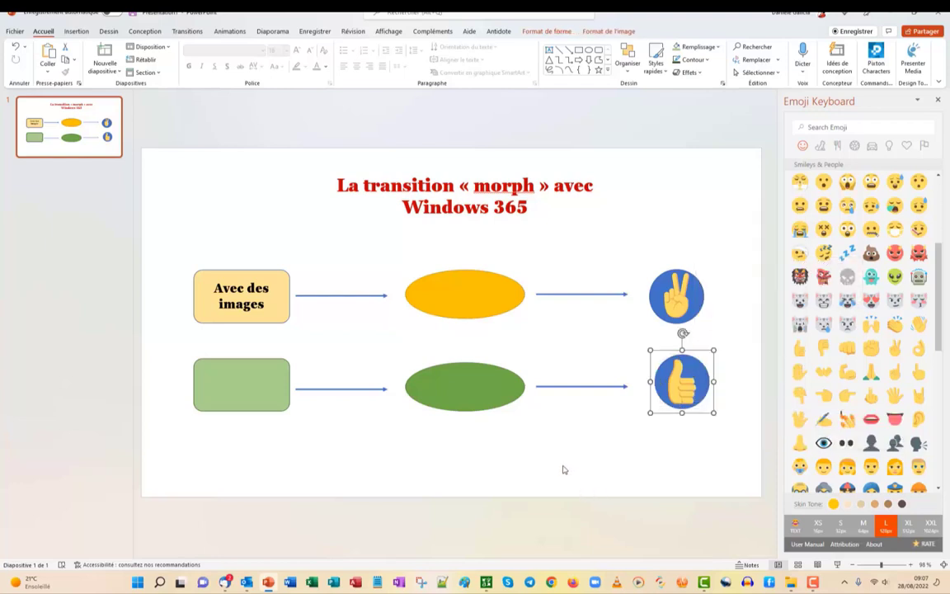
click(498, 420)
Select the Avec des images box, then the green rectangle.
drag(167, 239, 307, 349)
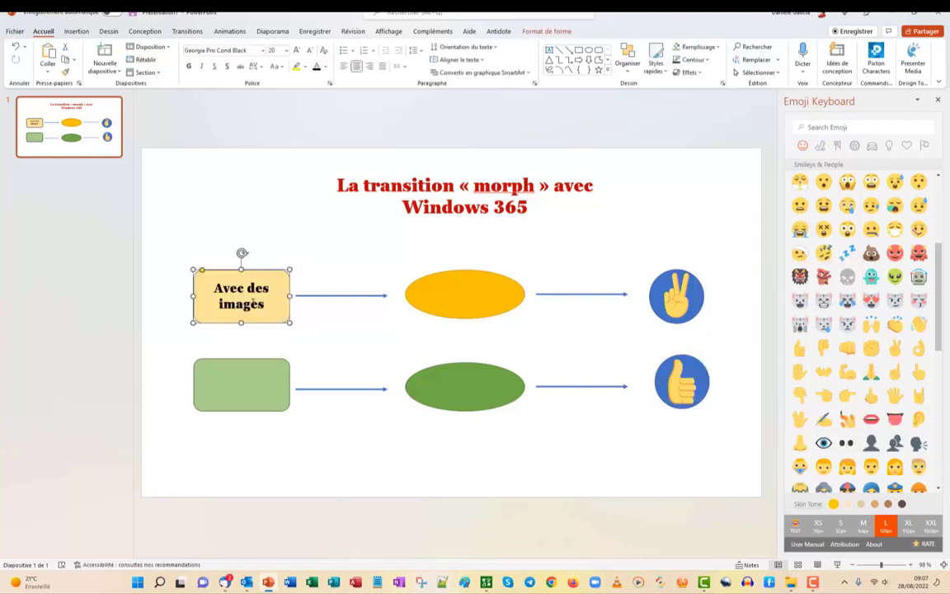
right_click(253, 303)
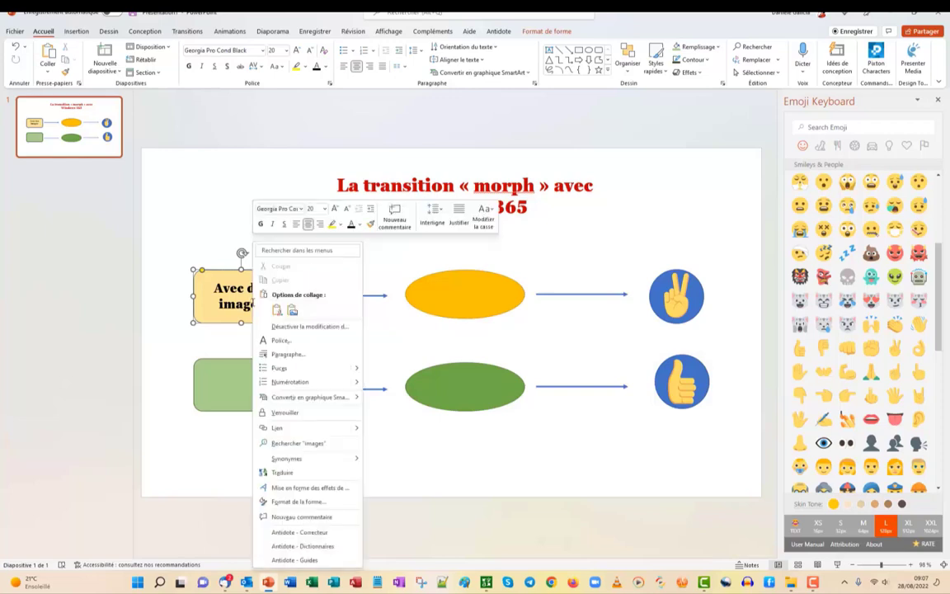
click(434, 454)
click(223, 377)
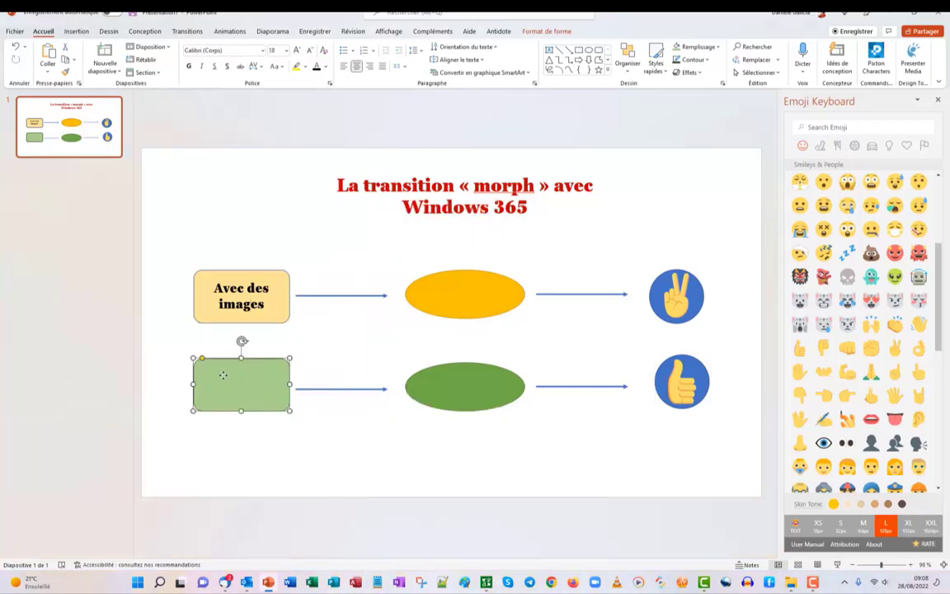
Add text-box labels in the green box and yellow ellipse, and select « morph » avec Windows 365 in the title.
click(74, 33)
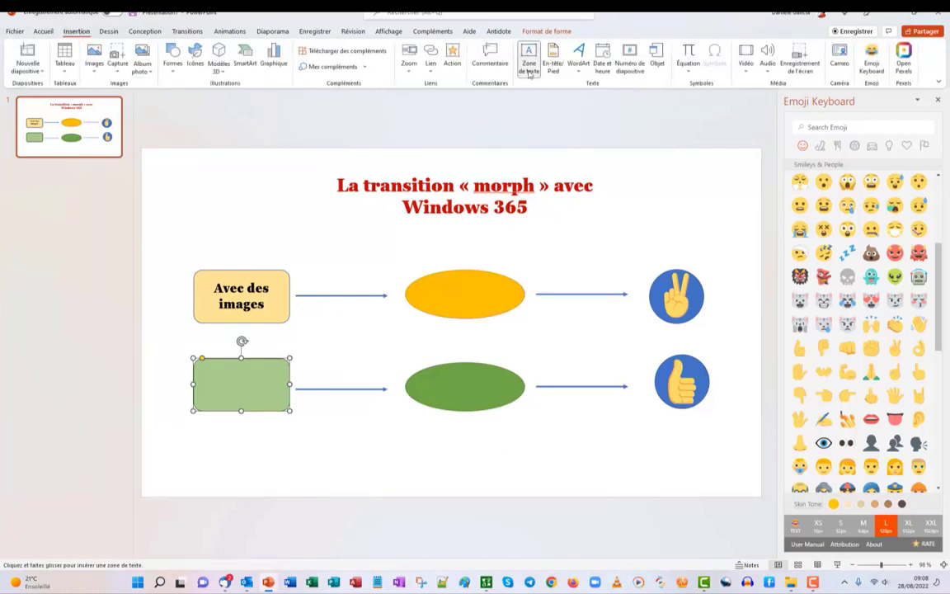
click(212, 377)
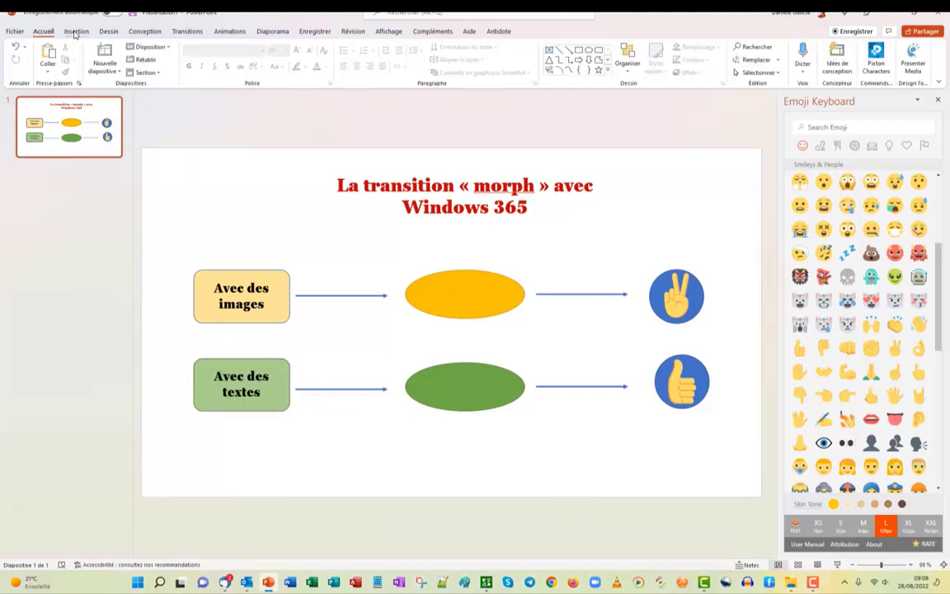
click(76, 32)
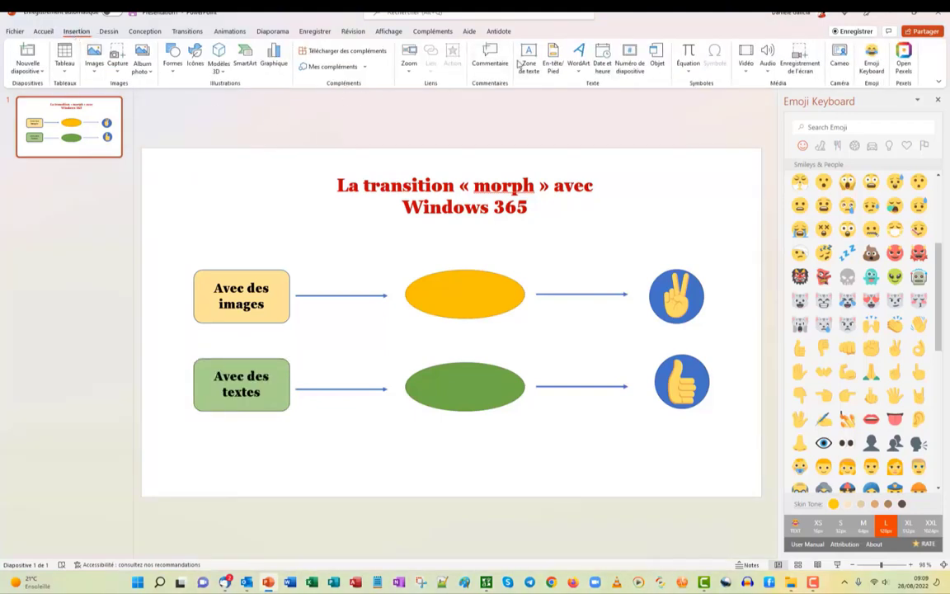
click(529, 59)
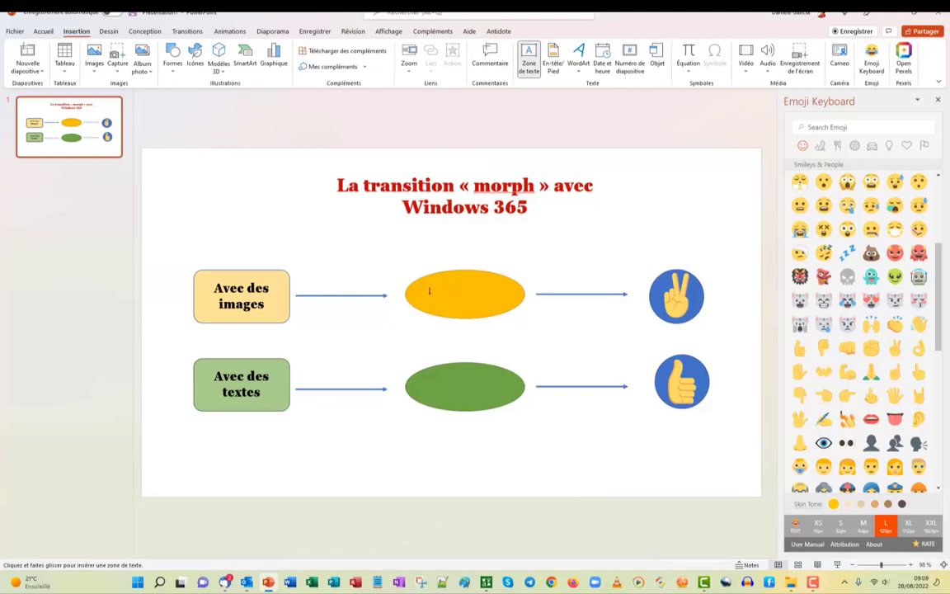
click(429, 291)
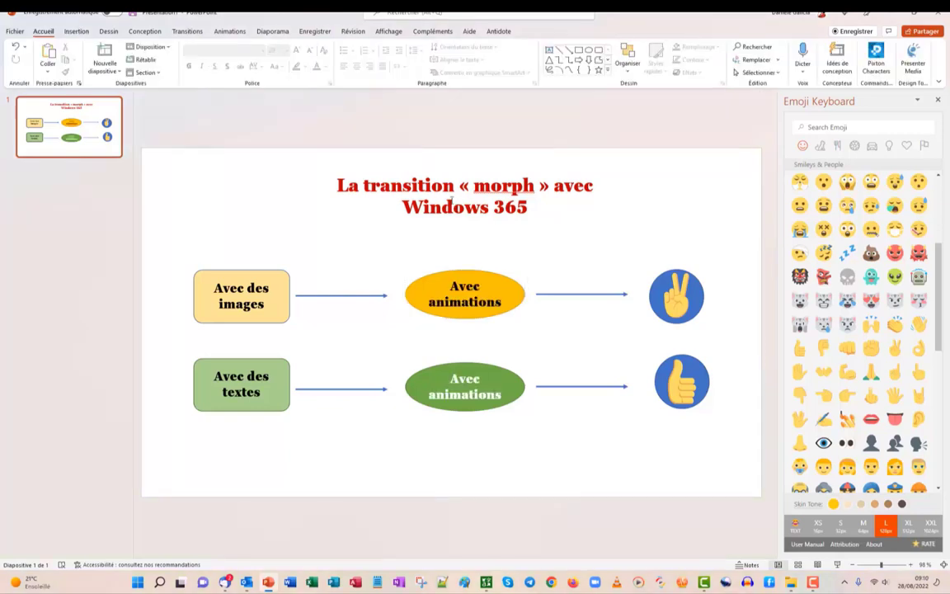
drag(461, 187, 553, 202)
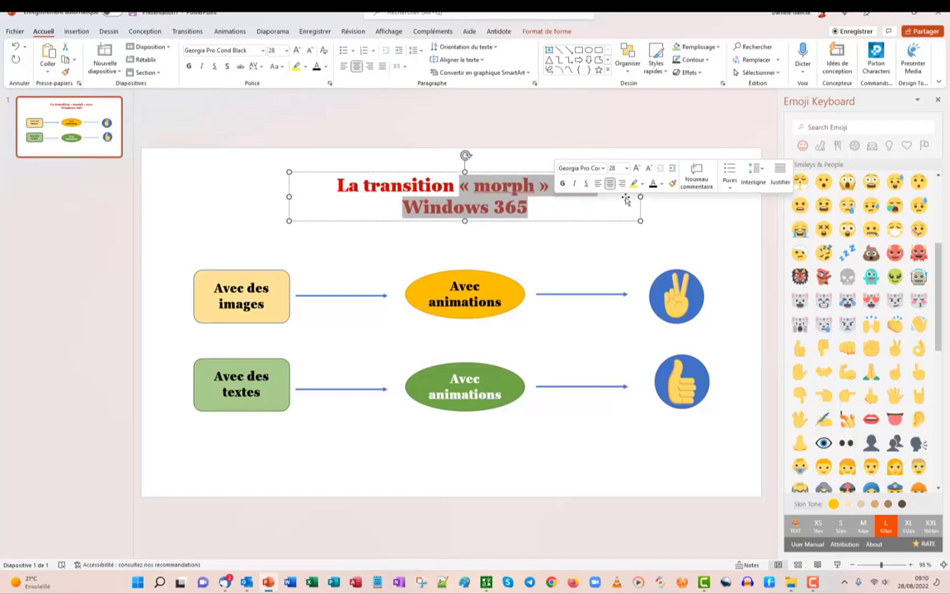
right_click(531, 205)
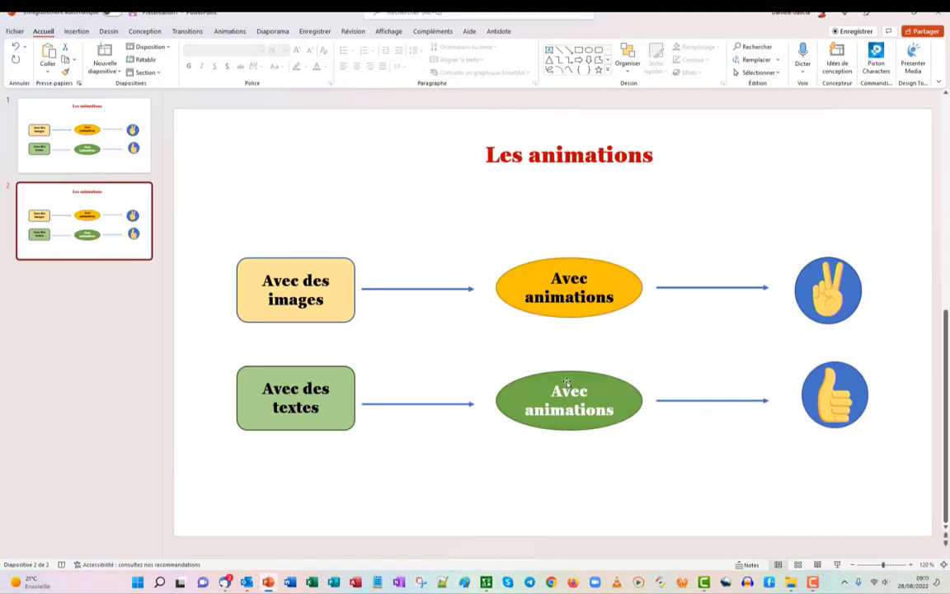
On slide 1, make the words Avec and animations in the green ellipse black.
click(94, 137)
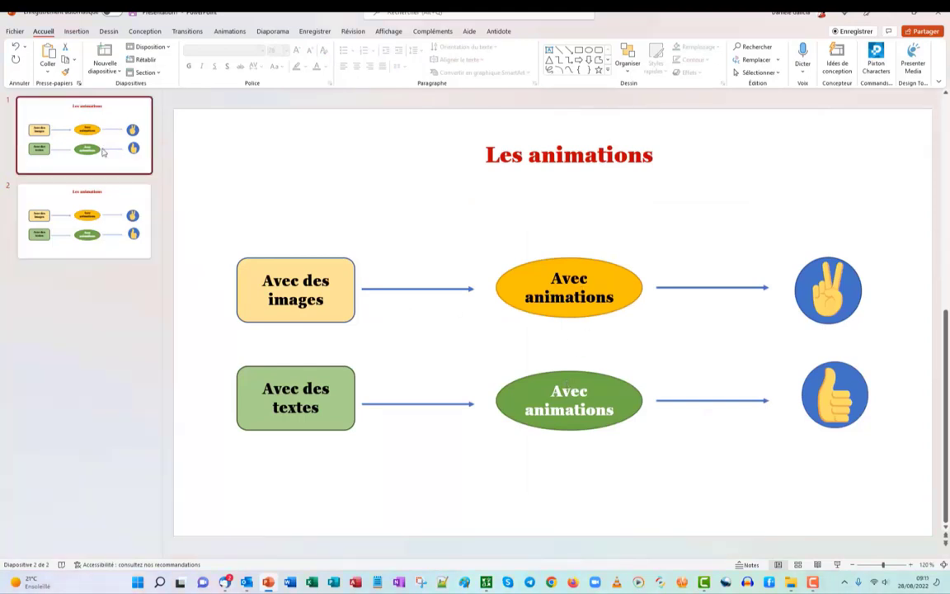
double_click(559, 396)
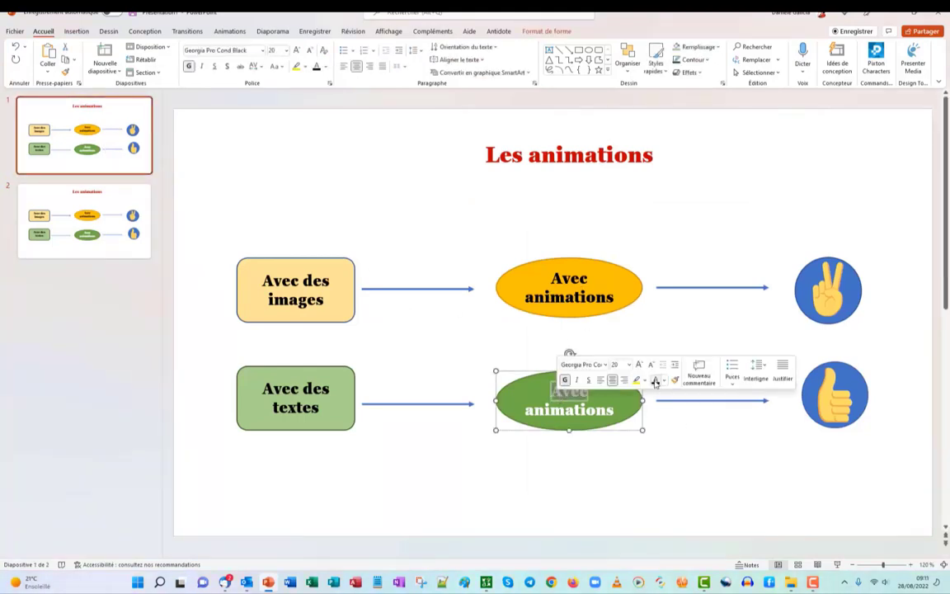
click(655, 381)
click(610, 408)
double_click(610, 407)
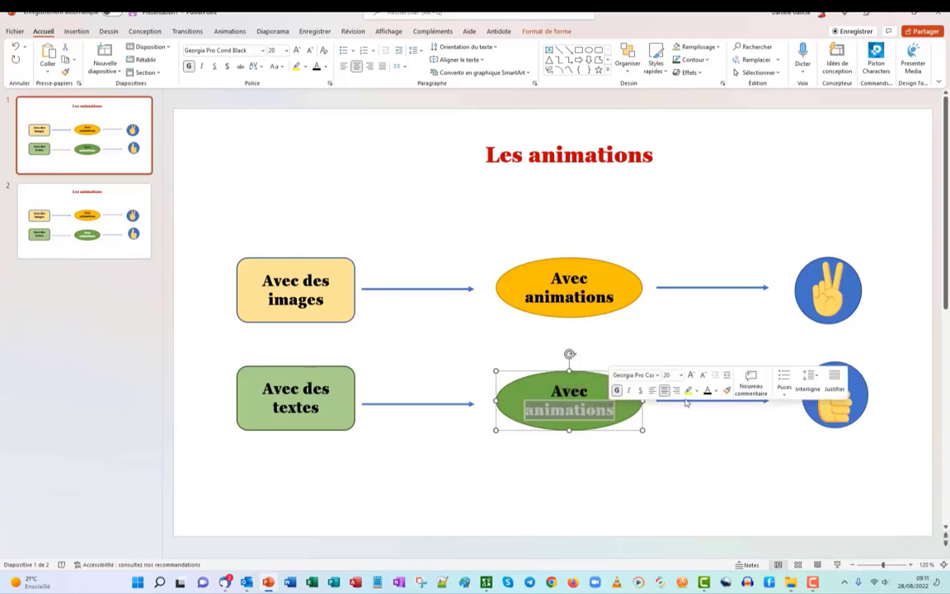
click(708, 393)
click(230, 357)
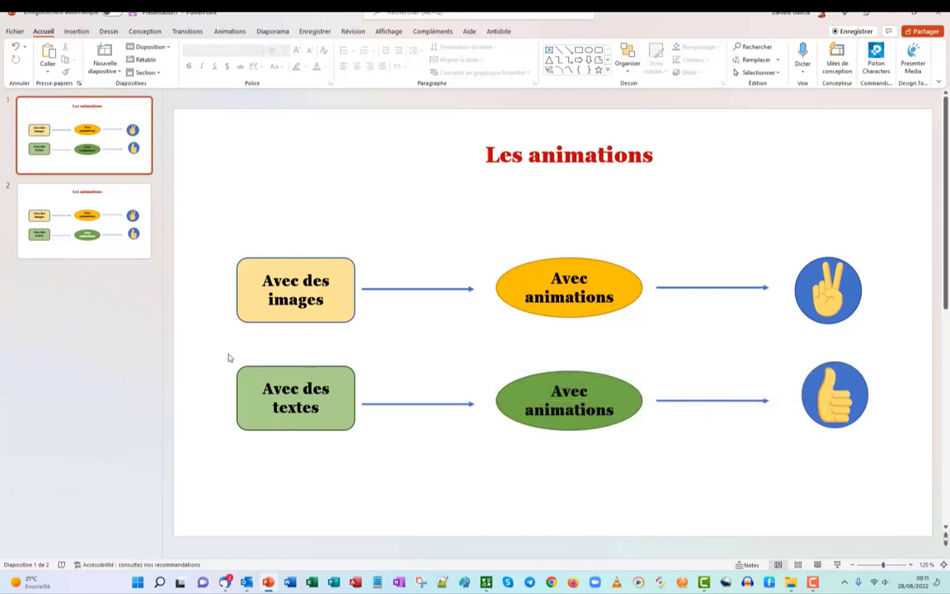
On slide 2, start retitling the slide by typing 'Les animations' before the existing title.
click(70, 236)
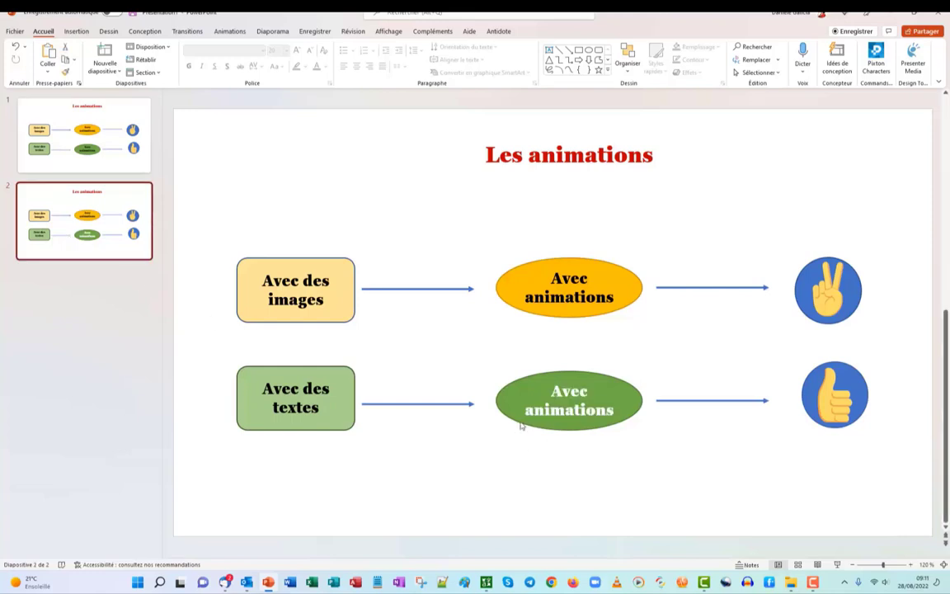
triple_click(554, 394)
right_click(664, 159)
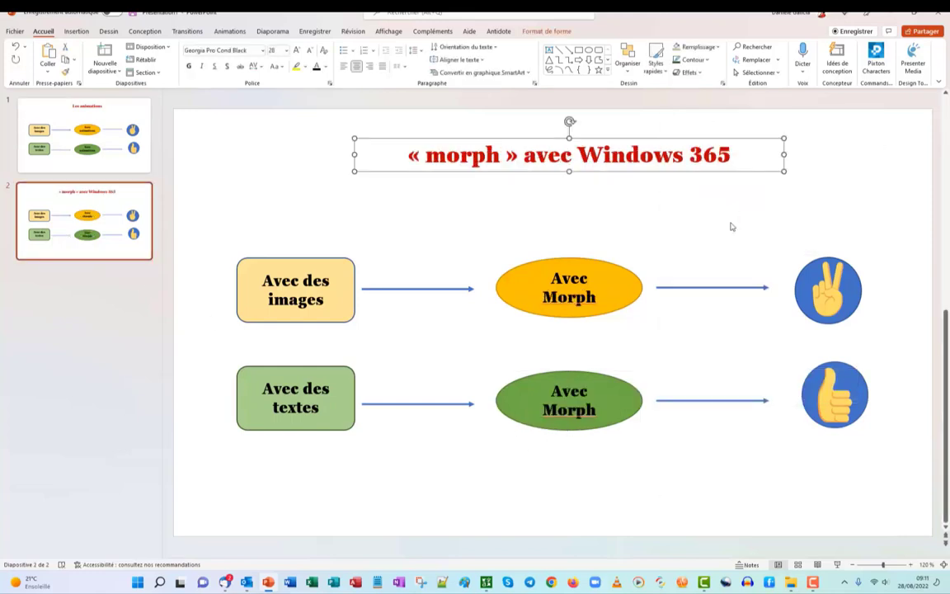
click(407, 155)
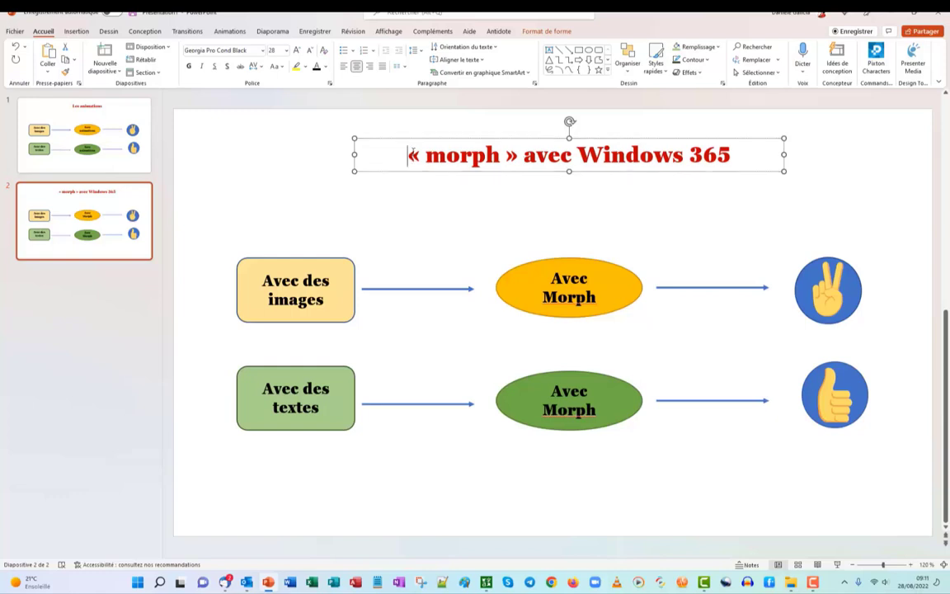
text(L)
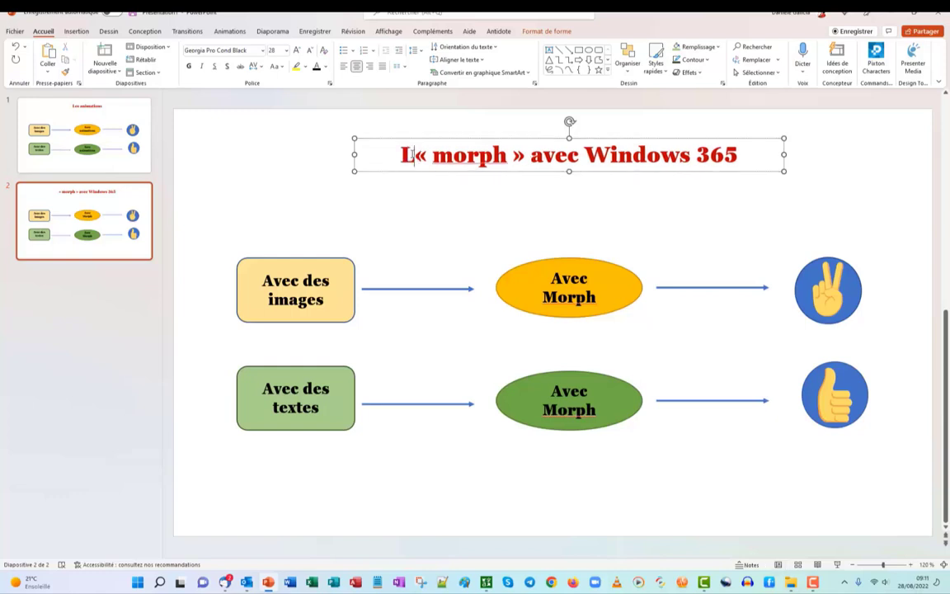
text(es )
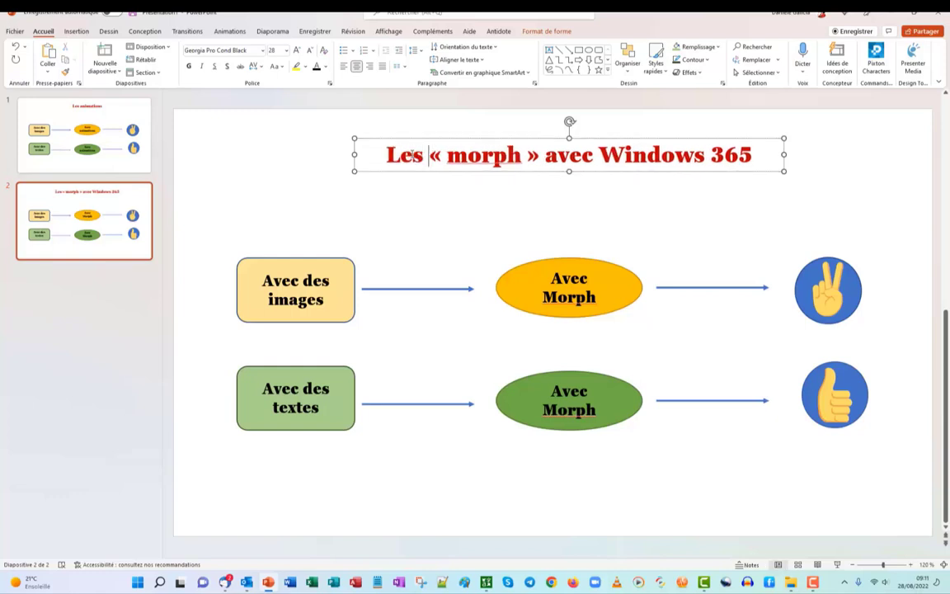
text(t)
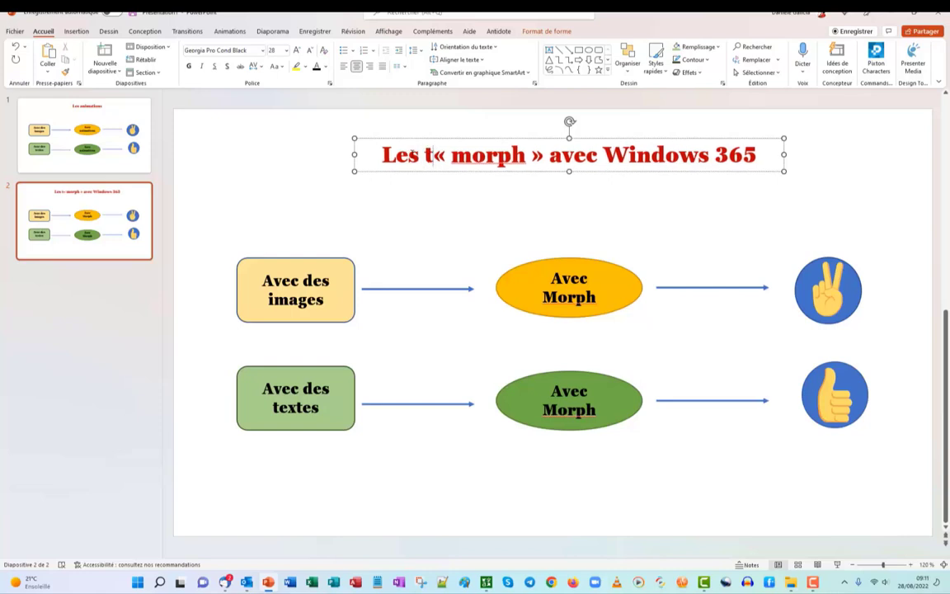
key(BackSpace)
text(animations)
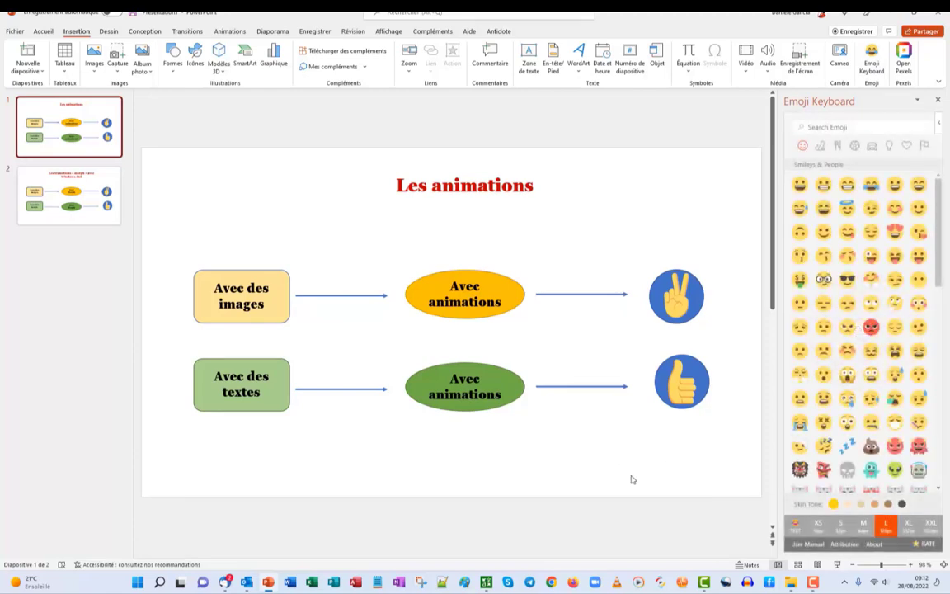
Type 'classiques' so the title reads 'Les animations classiques', then select the whole title.
scroll(891, 369, down, 5)
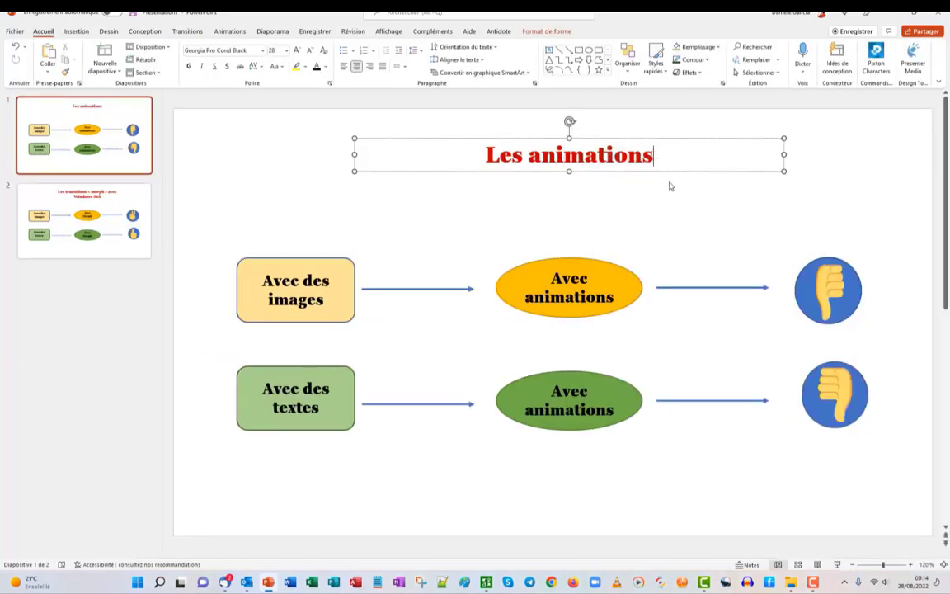
text( classi)
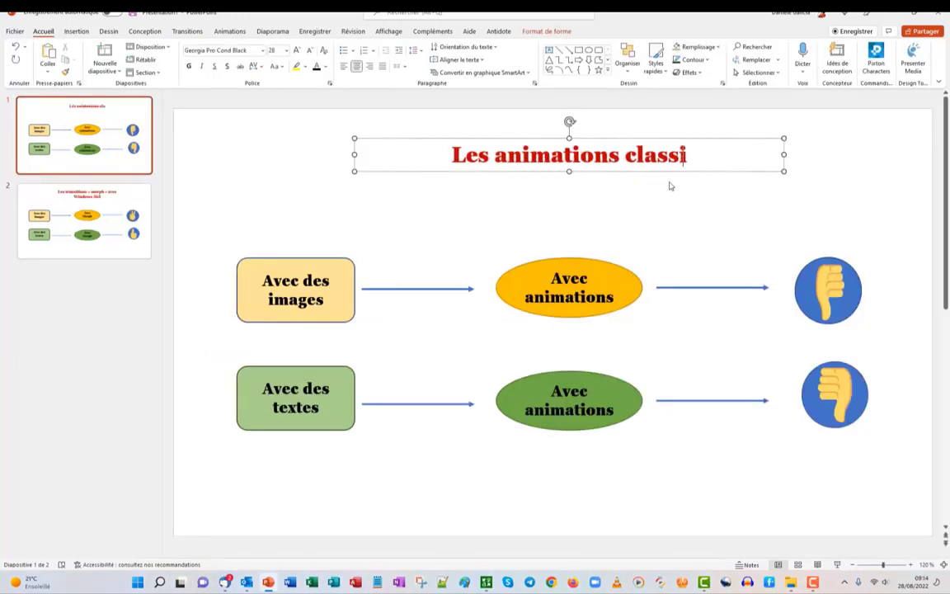
text(ques)
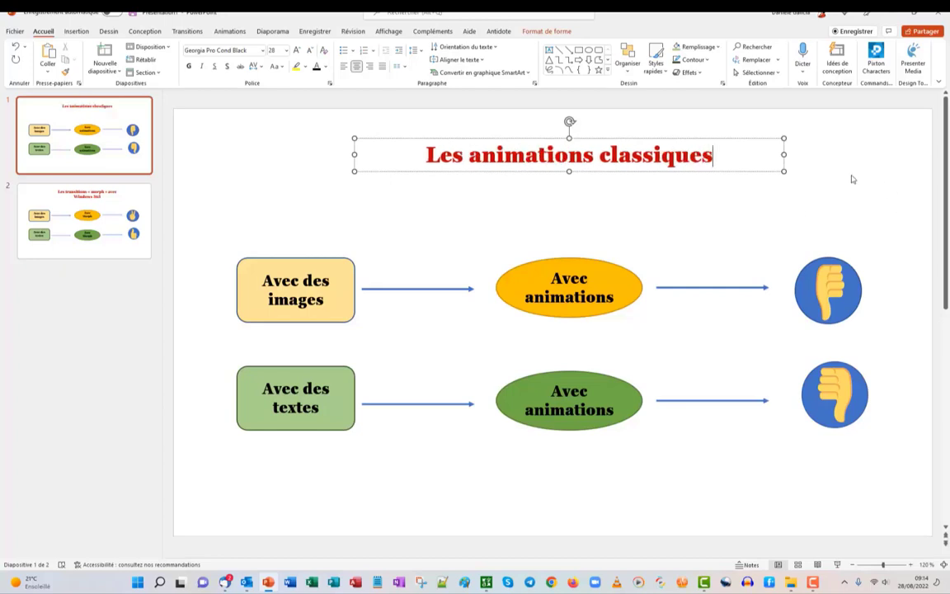
click(852, 179)
click(609, 152)
double_click(600, 155)
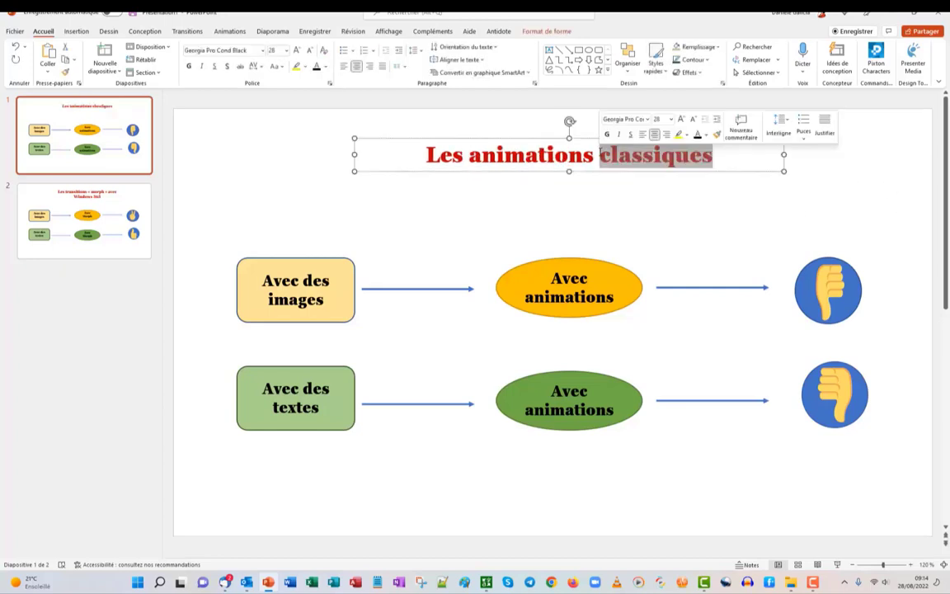
drag(422, 142, 741, 145)
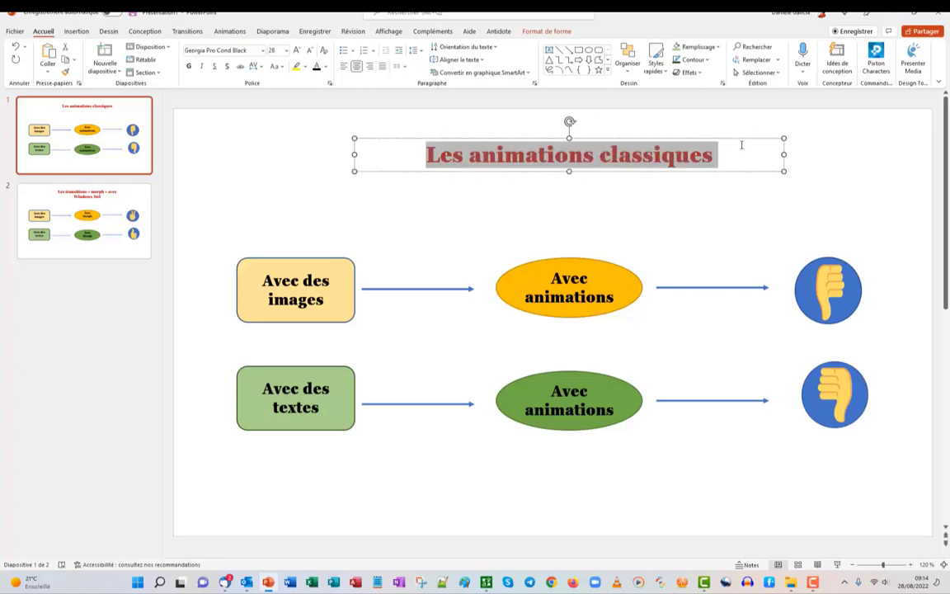
Give the slide 1 title an Apparaître entrance that starts With Previous.
click(228, 33)
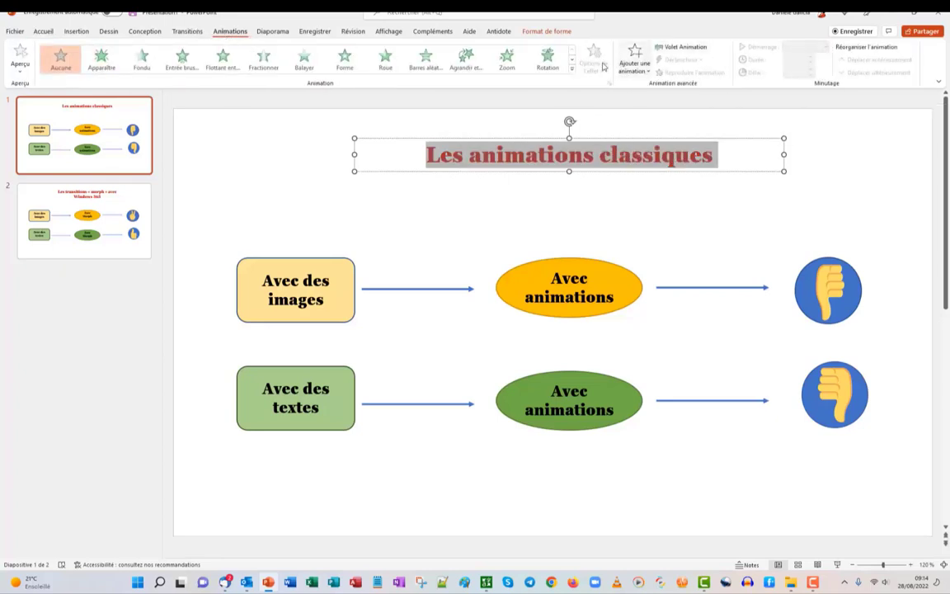
click(104, 59)
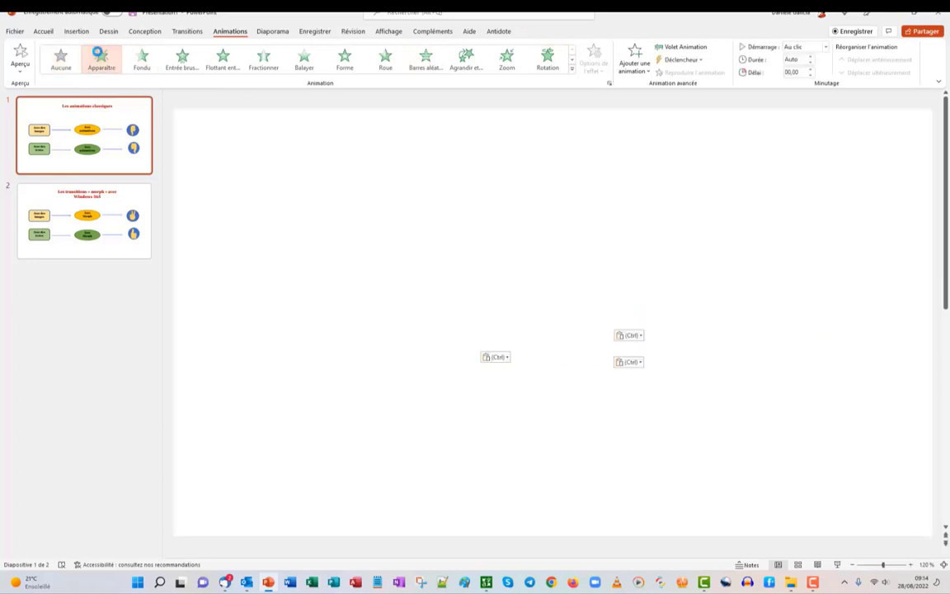
click(678, 48)
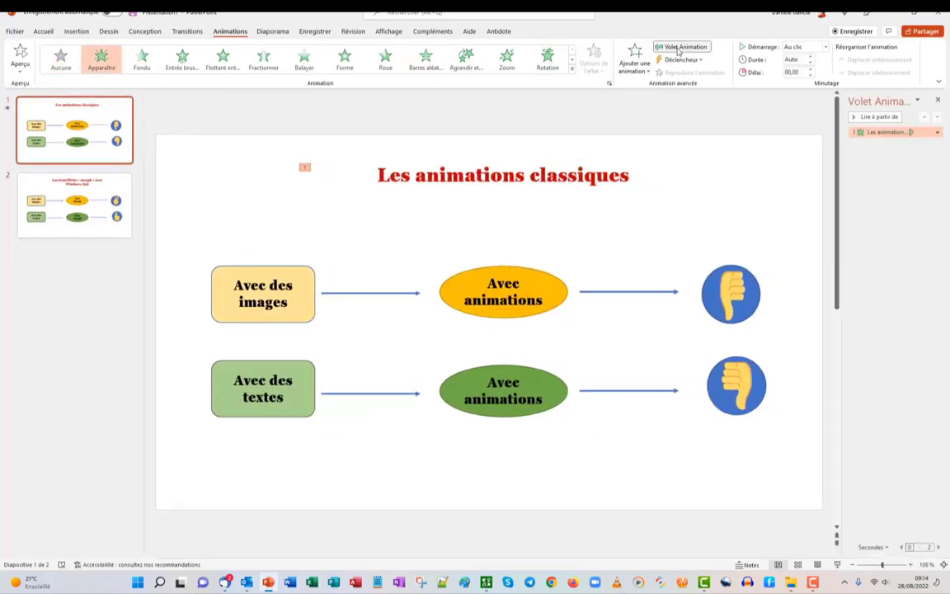
click(938, 132)
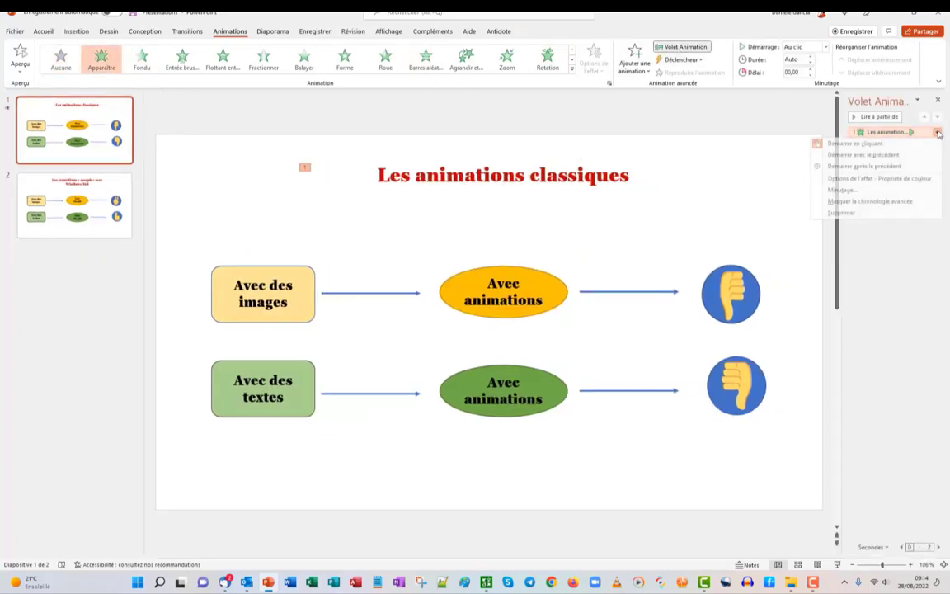
click(893, 155)
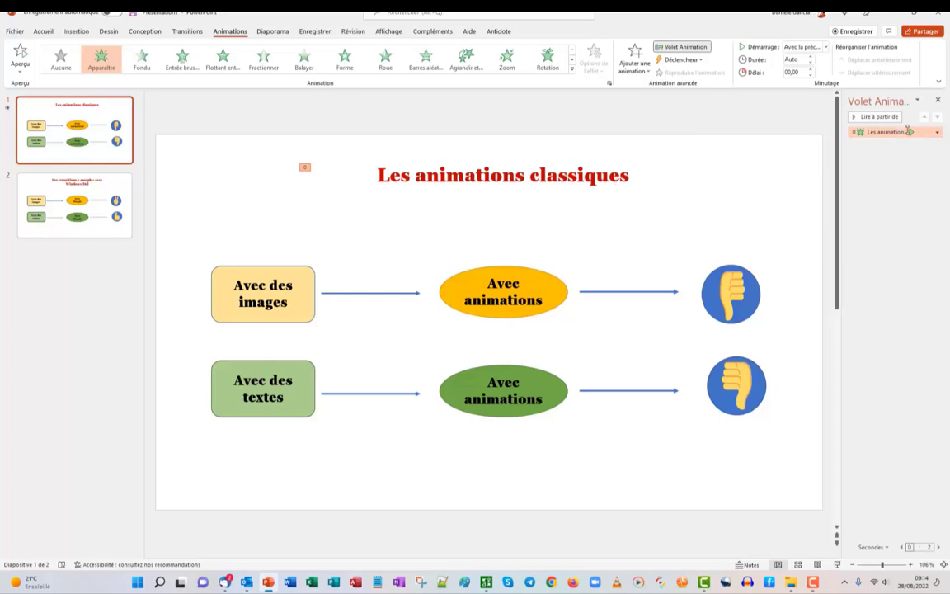
Set the Apparaître effect options to animate the title text by letter.
click(938, 132)
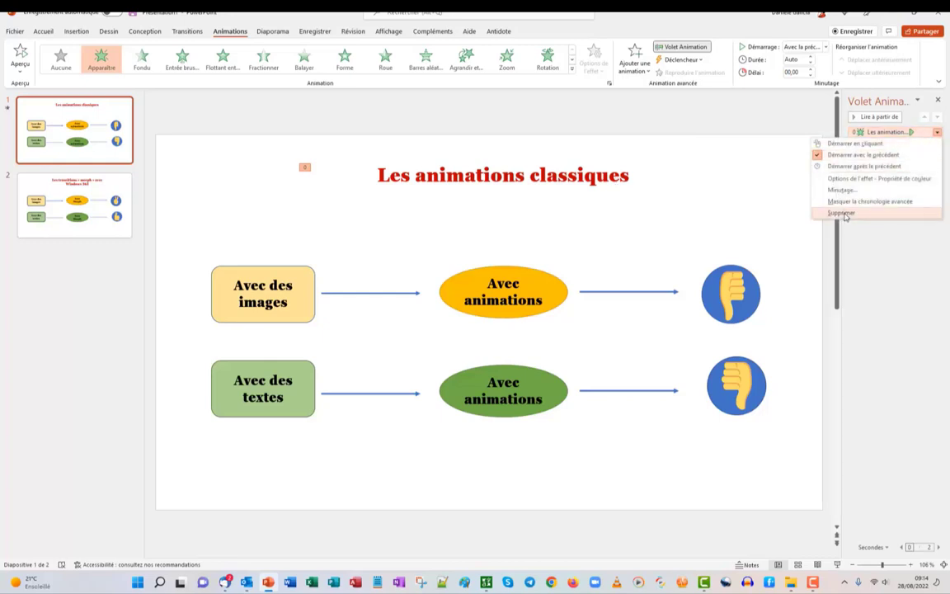
click(854, 179)
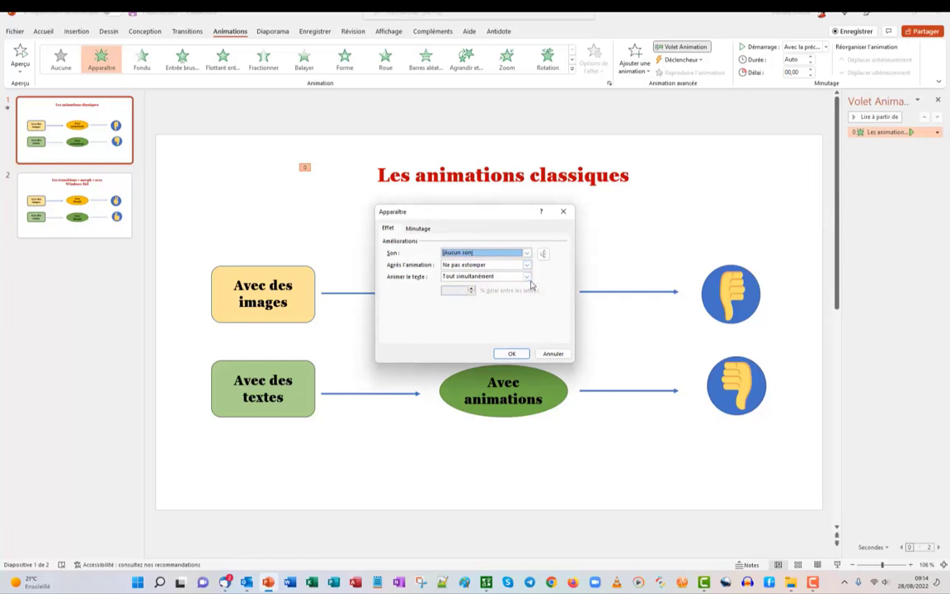
click(527, 277)
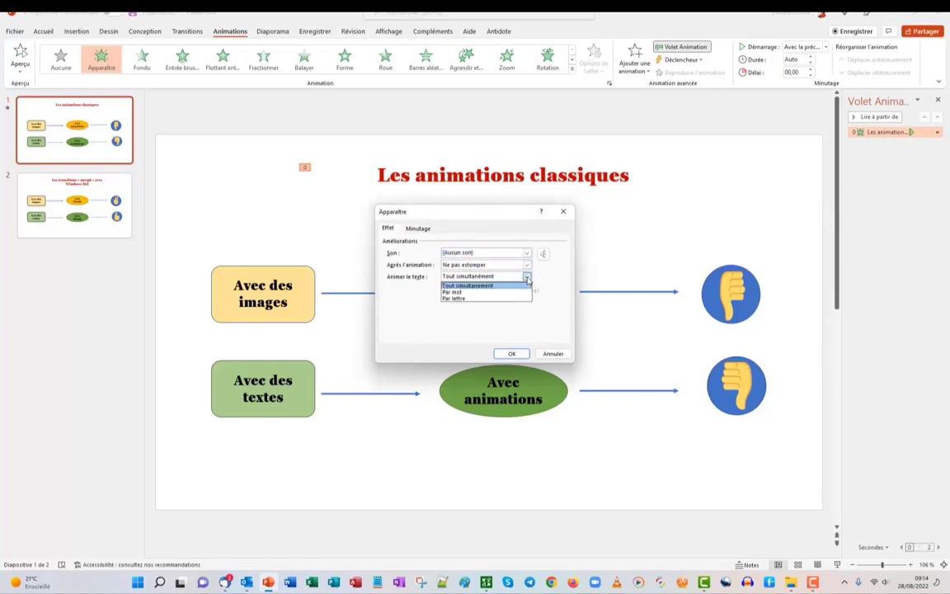
click(455, 299)
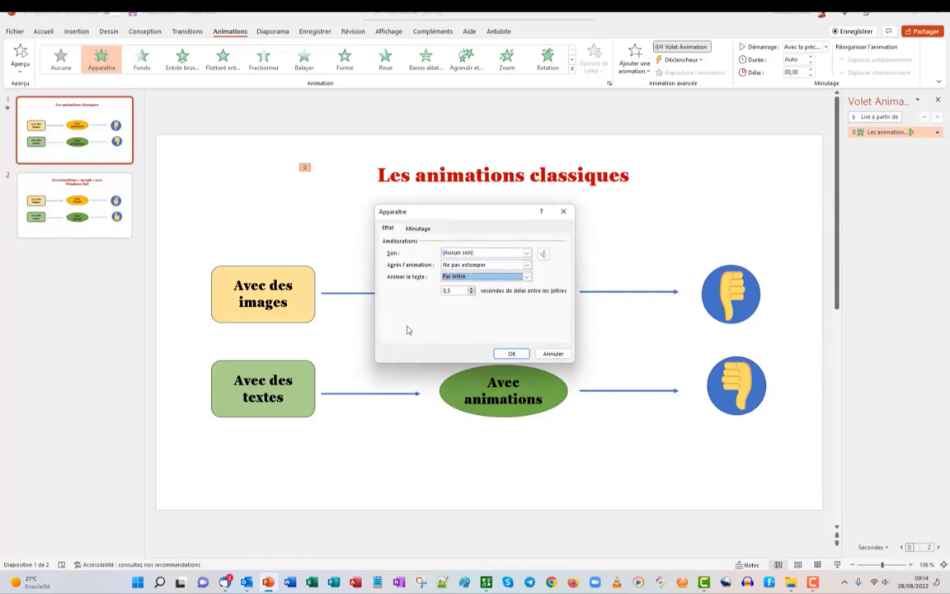
click(511, 353)
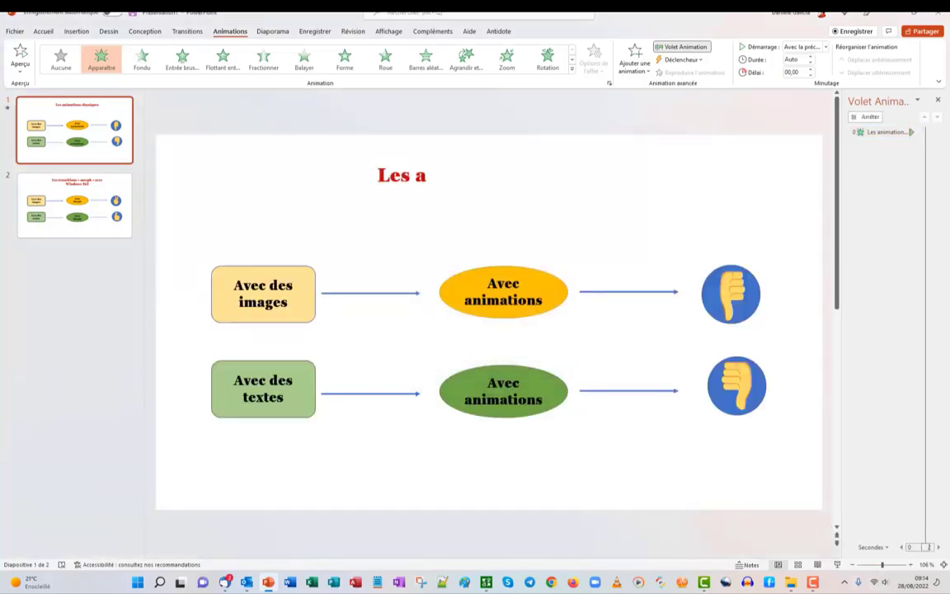
click(937, 134)
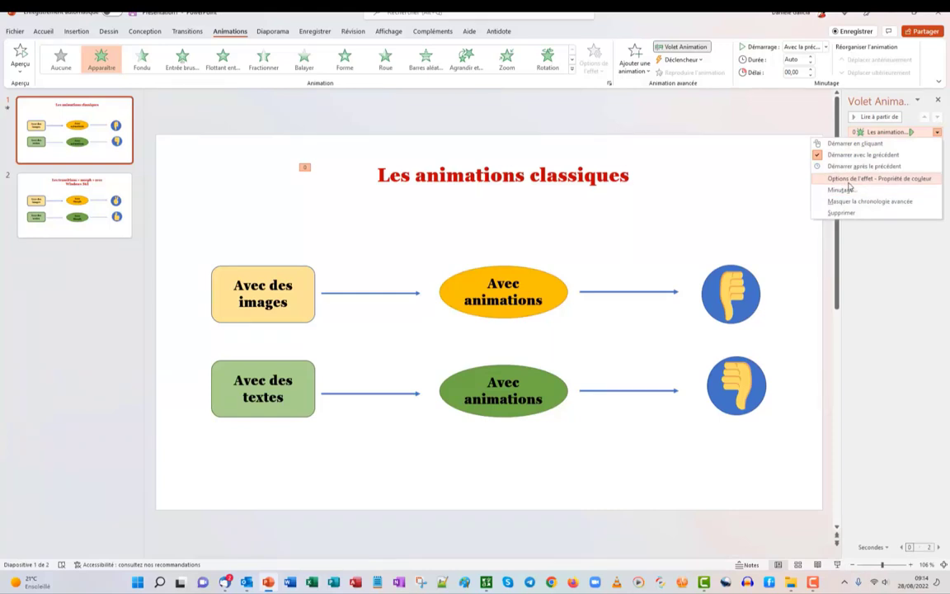
click(848, 179)
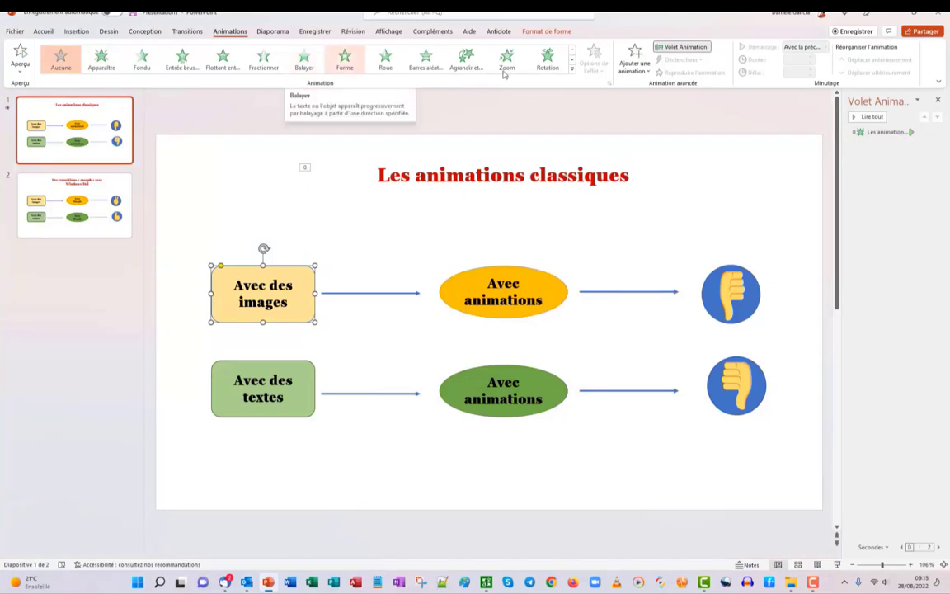
Apply a Fractionner entrance to the Avec des images box, starting After Previous.
click(571, 69)
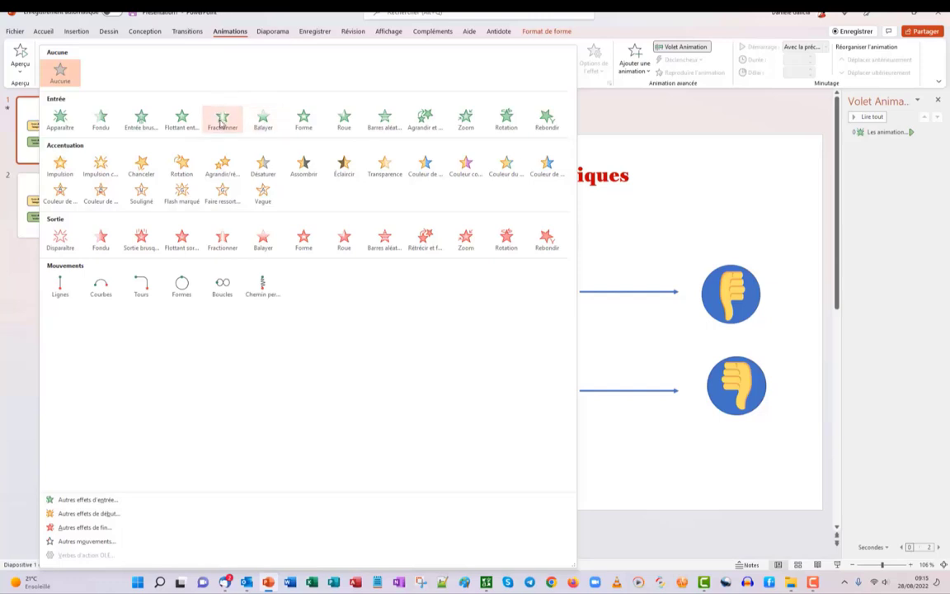
click(222, 123)
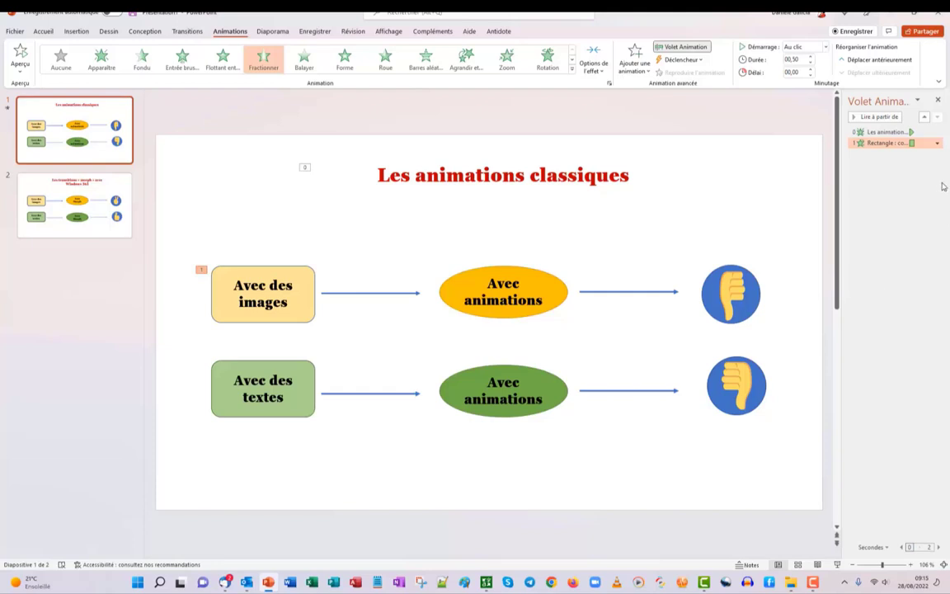
click(937, 143)
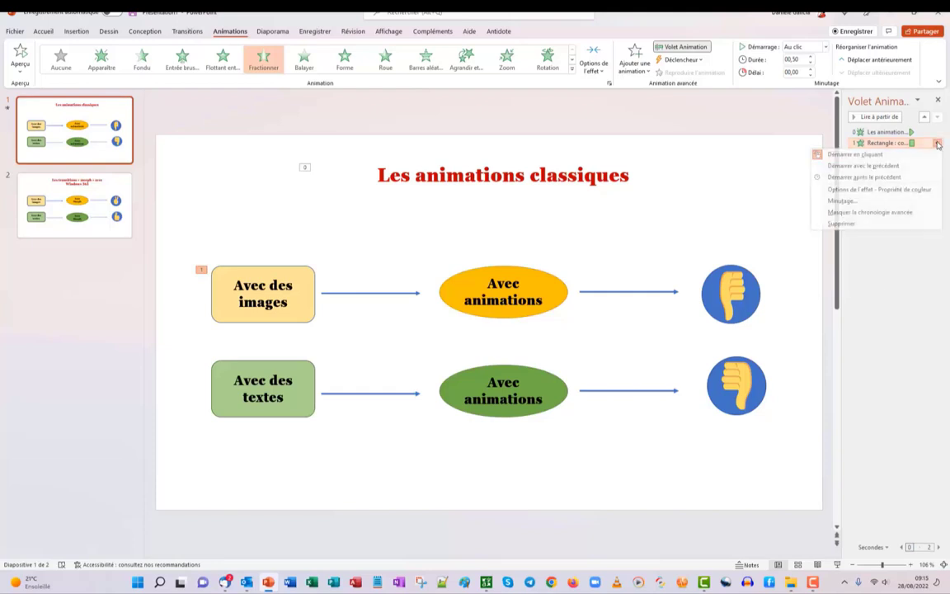
click(893, 177)
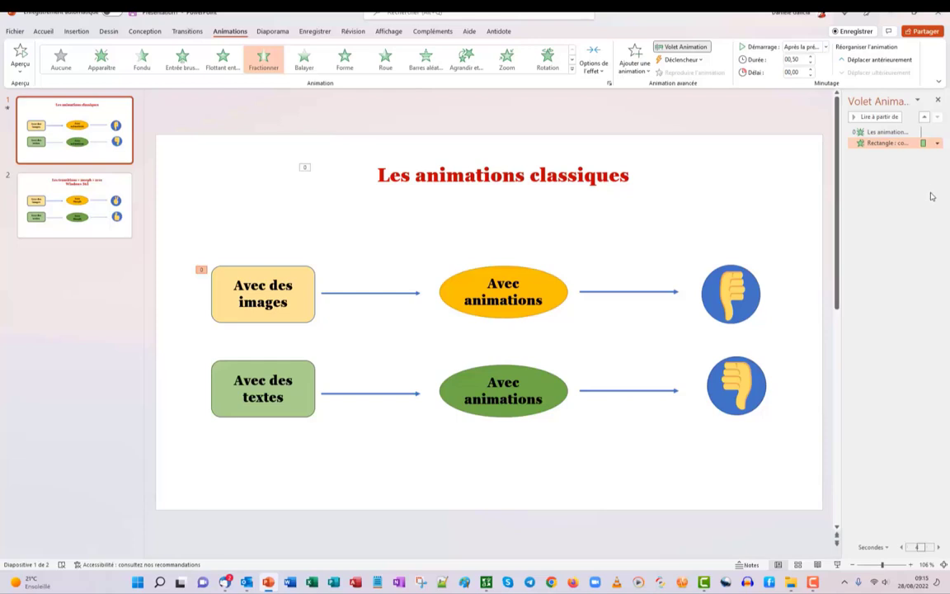
drag(333, 296, 263, 293)
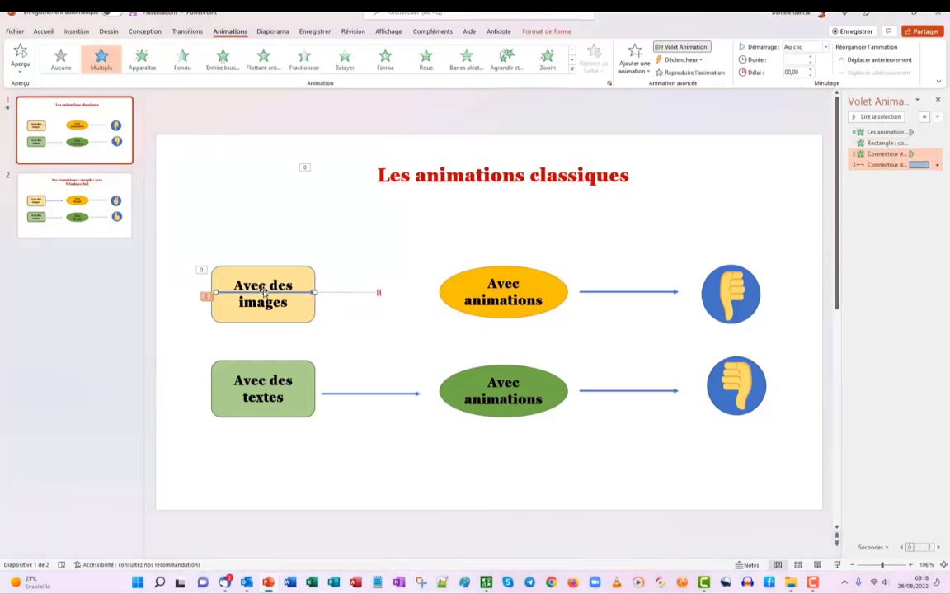
Send the top-row arrow behind the Avec des images box and preview the slide's animations.
right_click(264, 294)
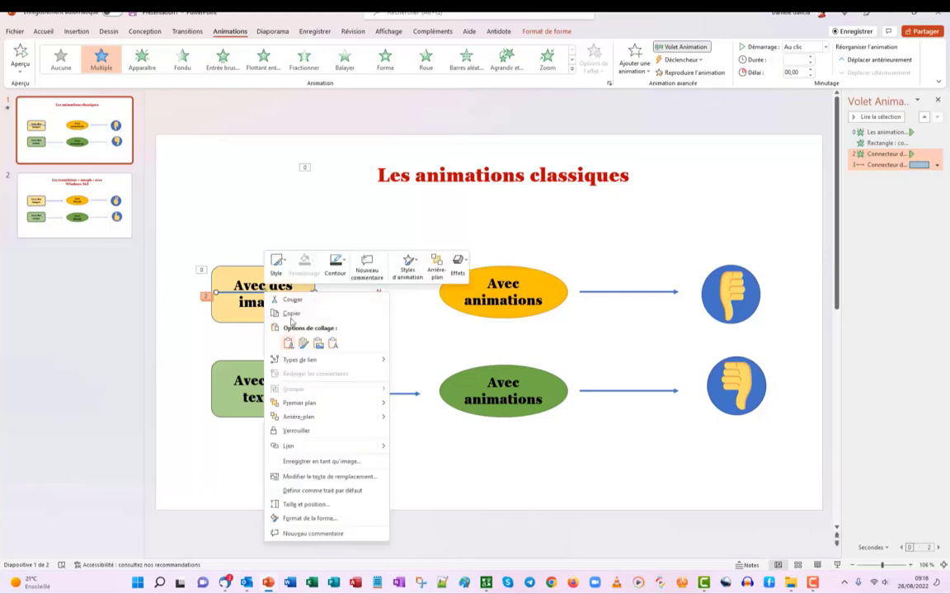
mouse_move(382, 417)
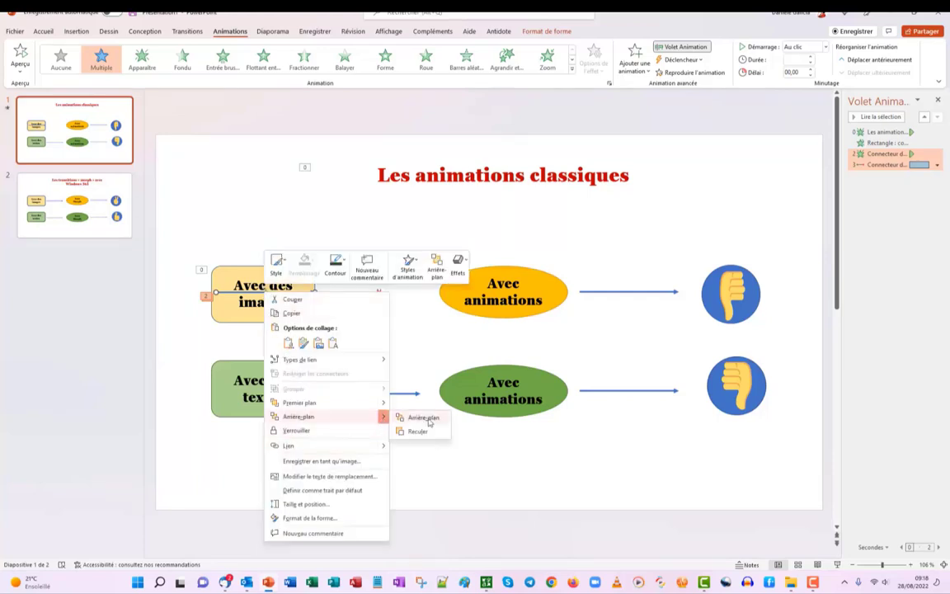
click(412, 416)
click(464, 454)
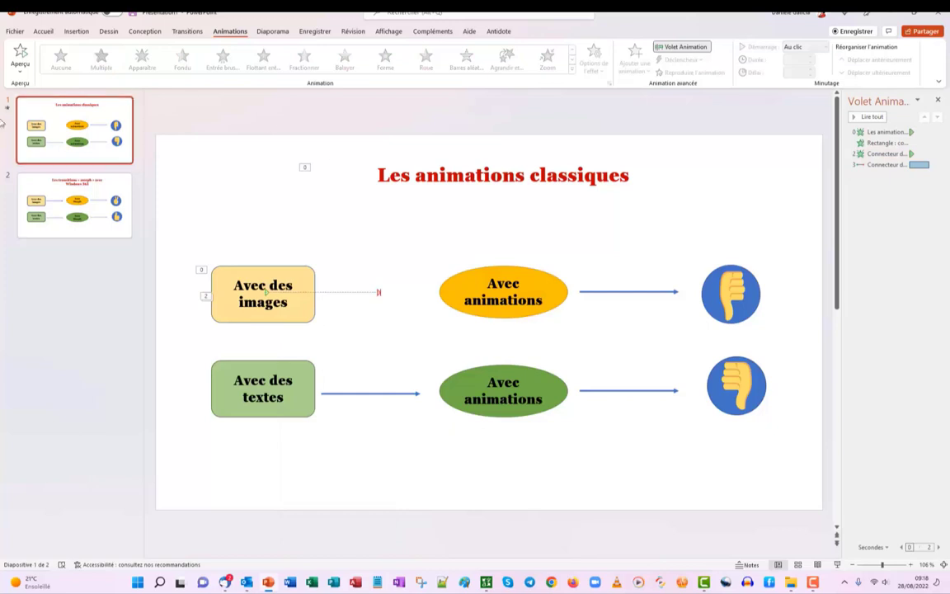
click(8, 109)
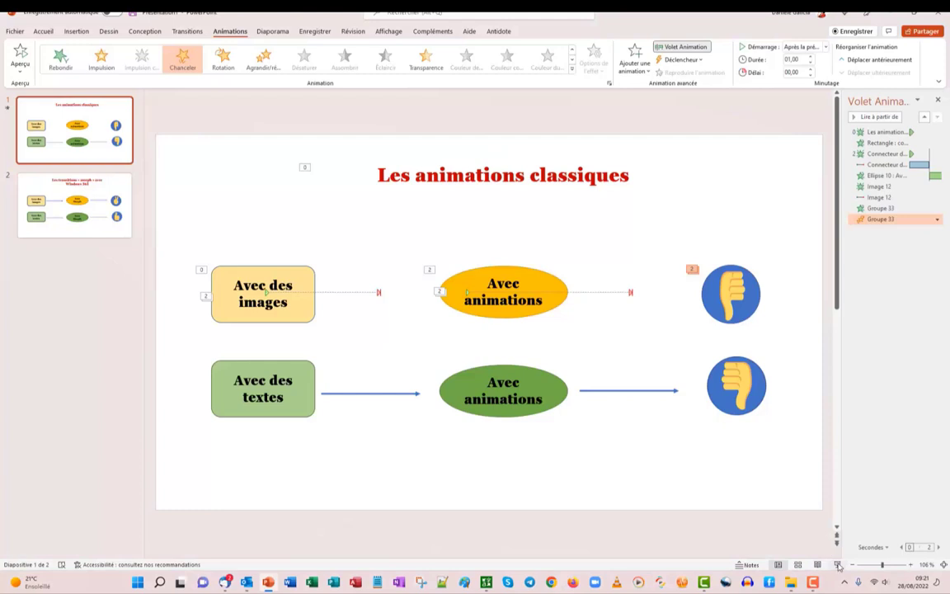
click(838, 565)
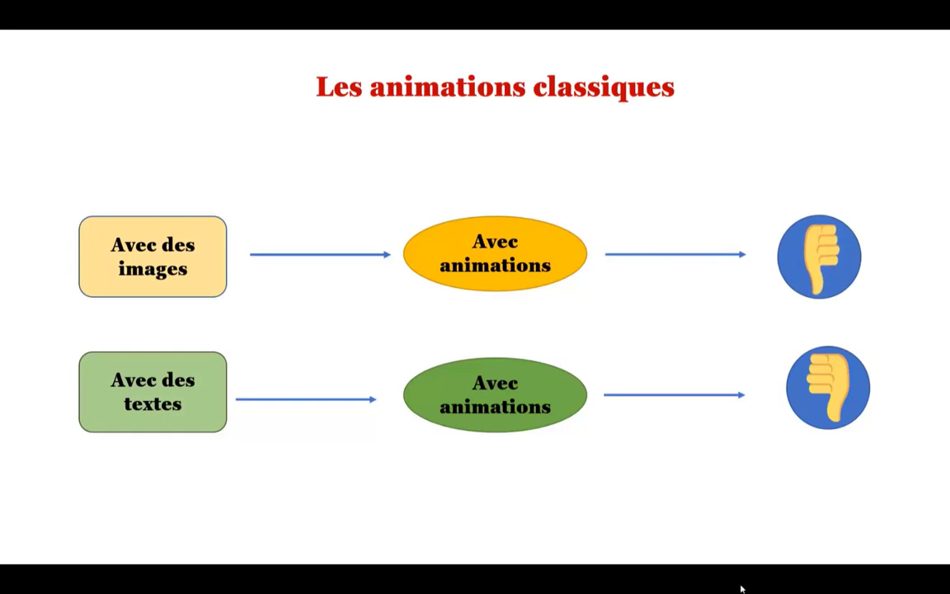
key(Escape)
click(40, 196)
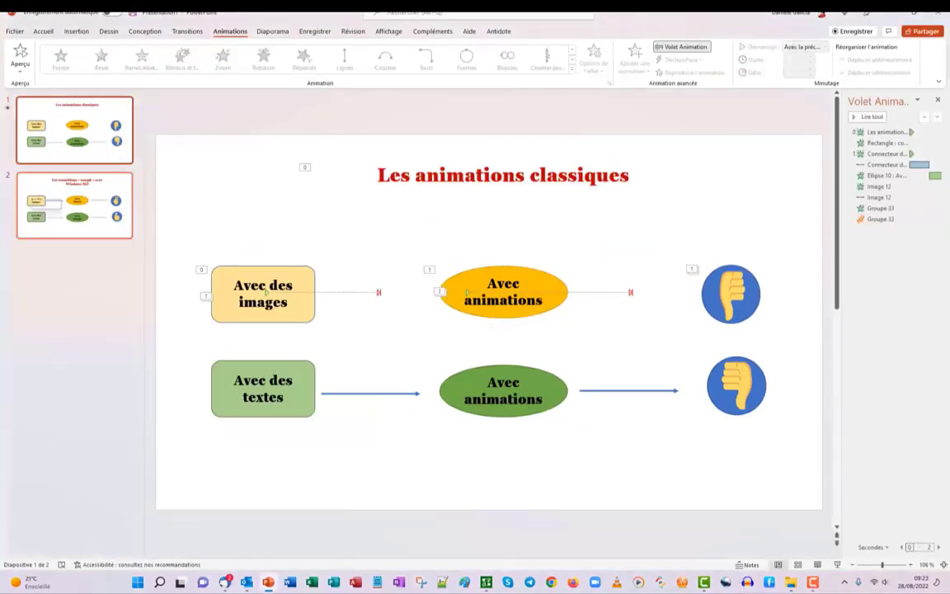
Add a blank slide after the first slide.
click(75, 32)
click(34, 71)
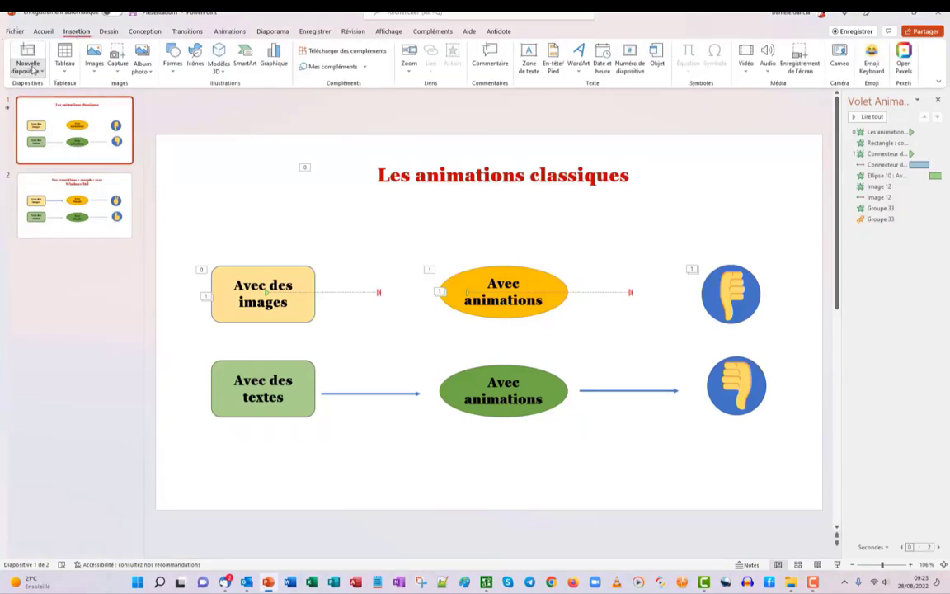
click(38, 206)
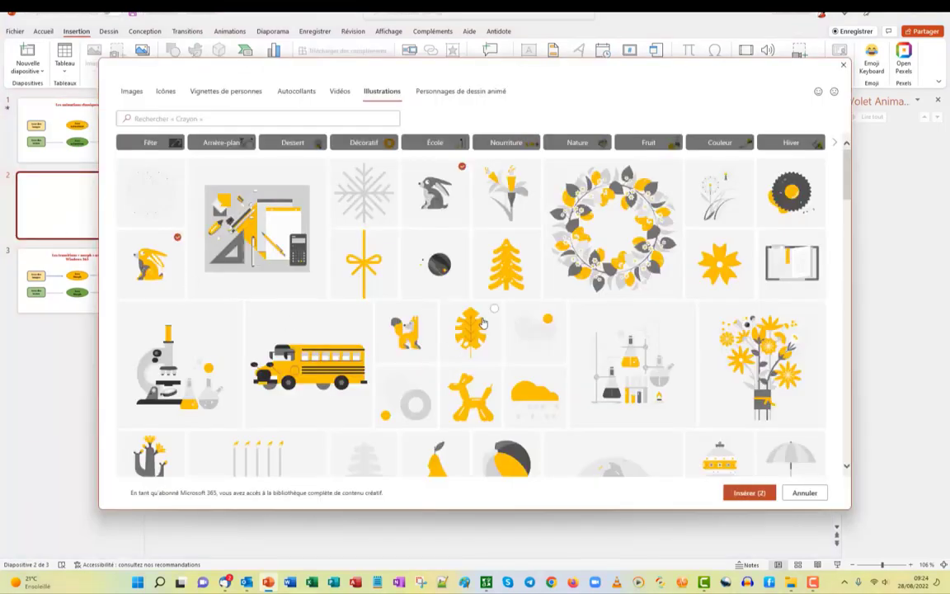
Insert four stock illustrations together: a cactus, a fox and two rabbits.
scroll(431, 285, down, 1)
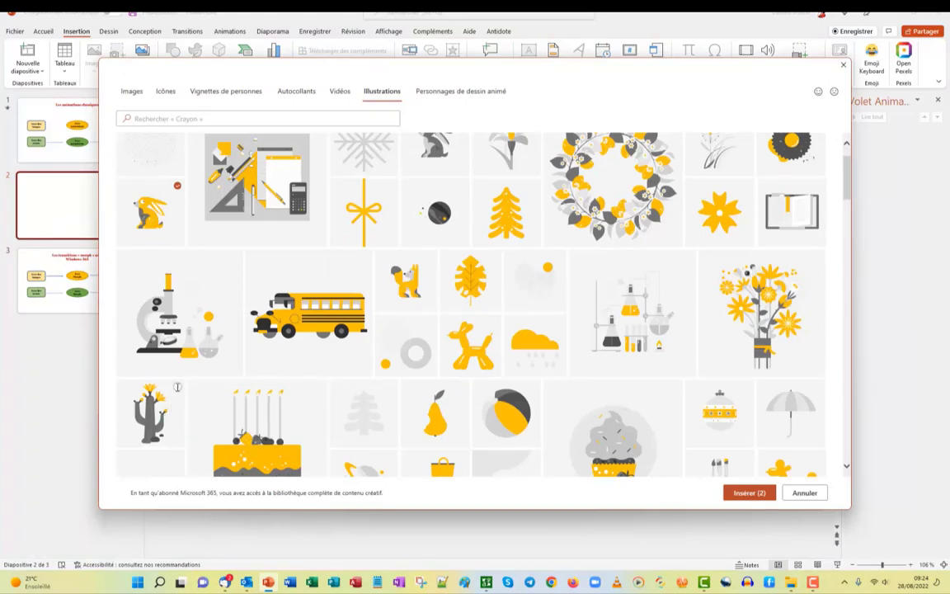
click(181, 411)
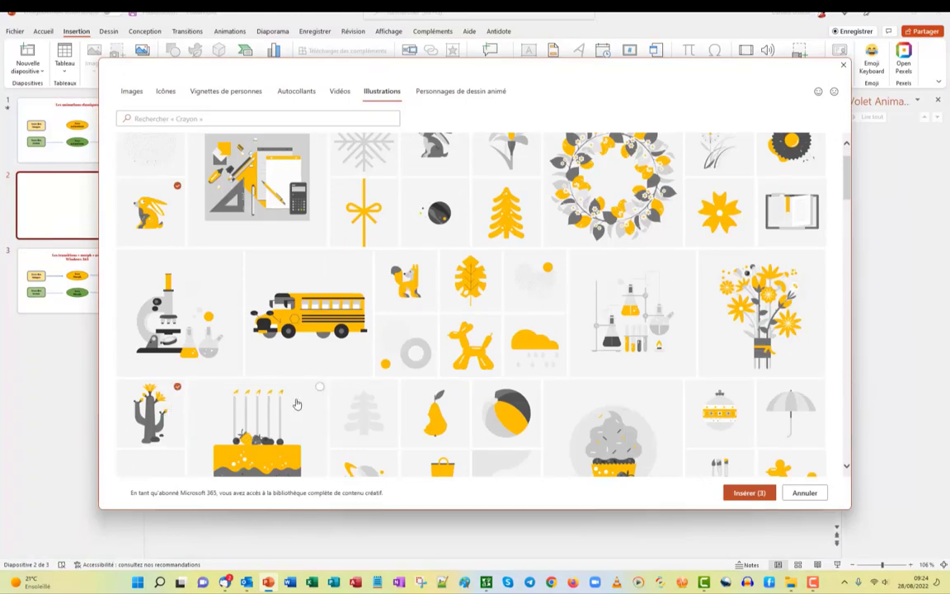
click(428, 257)
click(754, 496)
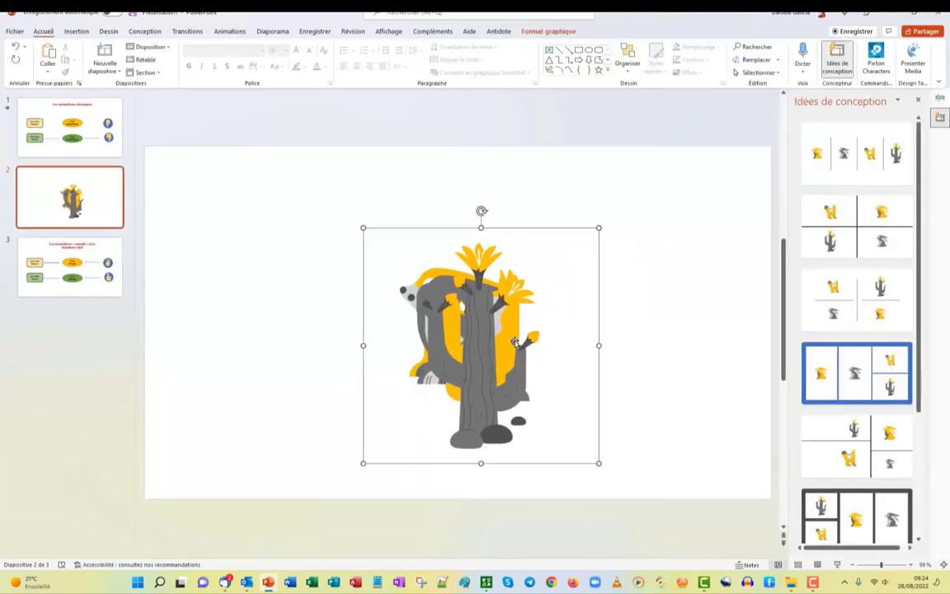
Spread the illustrations apart, moving the grey rabbit up and the yellow rabbit lower.
click(614, 329)
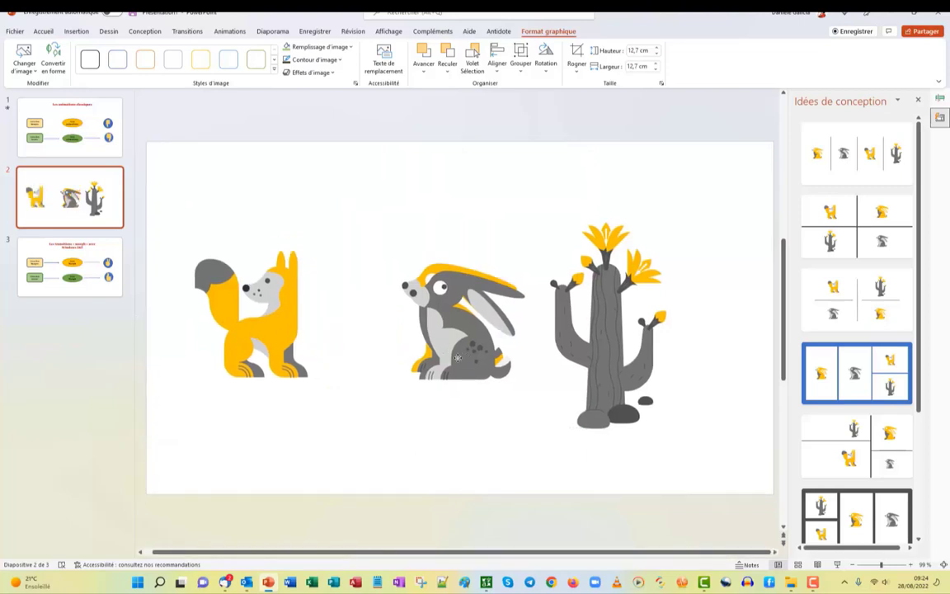
drag(457, 356, 378, 395)
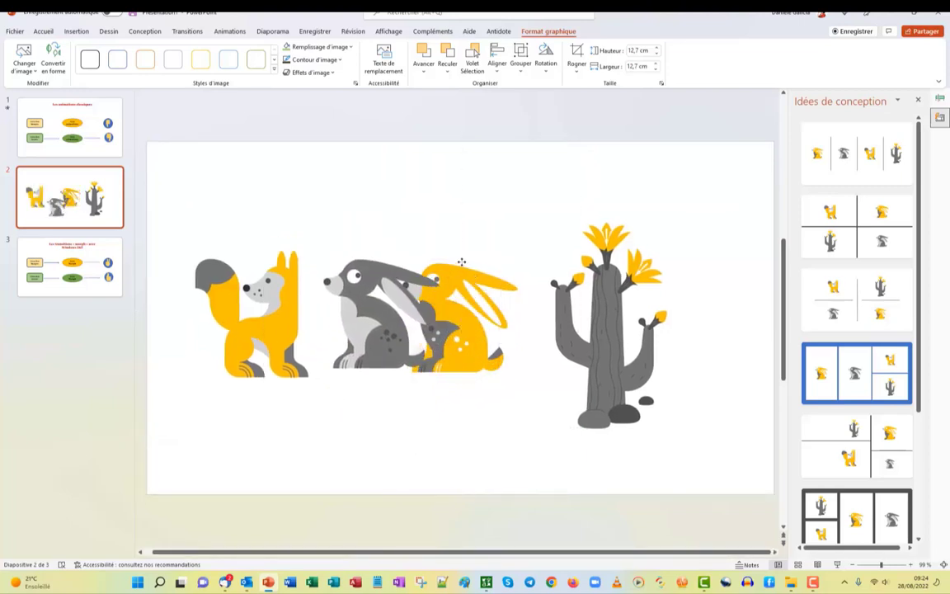
drag(461, 262, 482, 196)
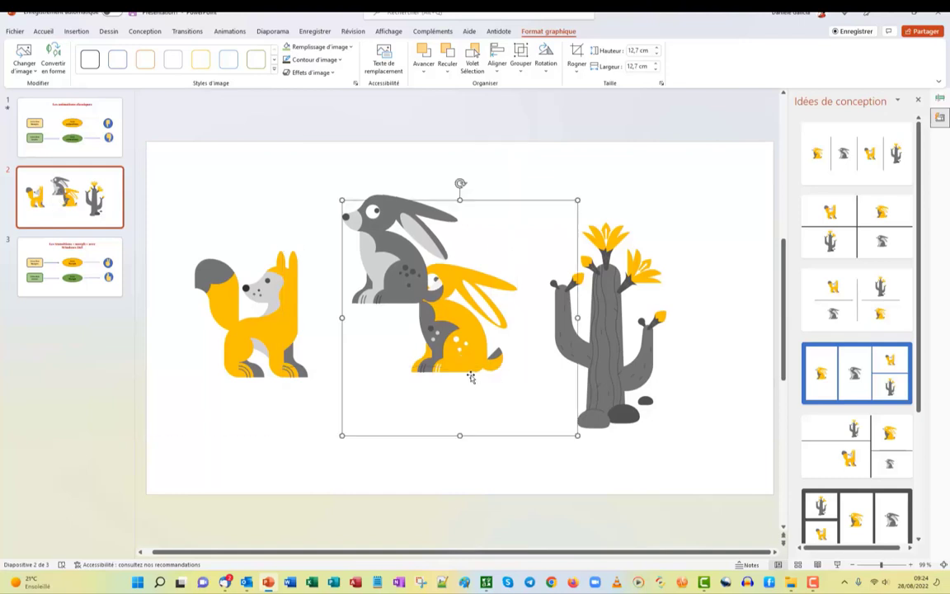
drag(471, 376, 464, 451)
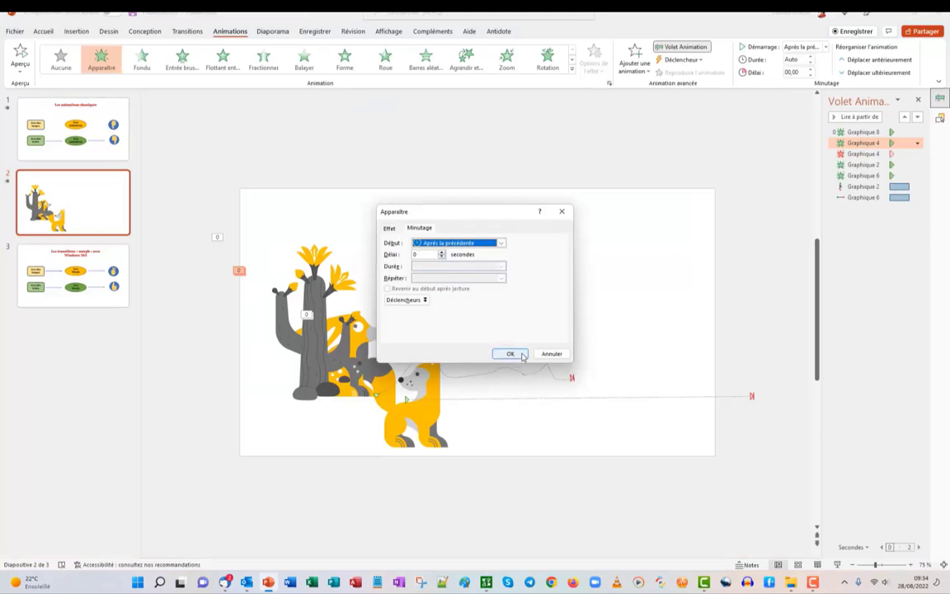
Delay Graphique 4's Disparaître exit by 0,5 seconds, then preview slide 2 as a slide show.
click(521, 354)
click(914, 155)
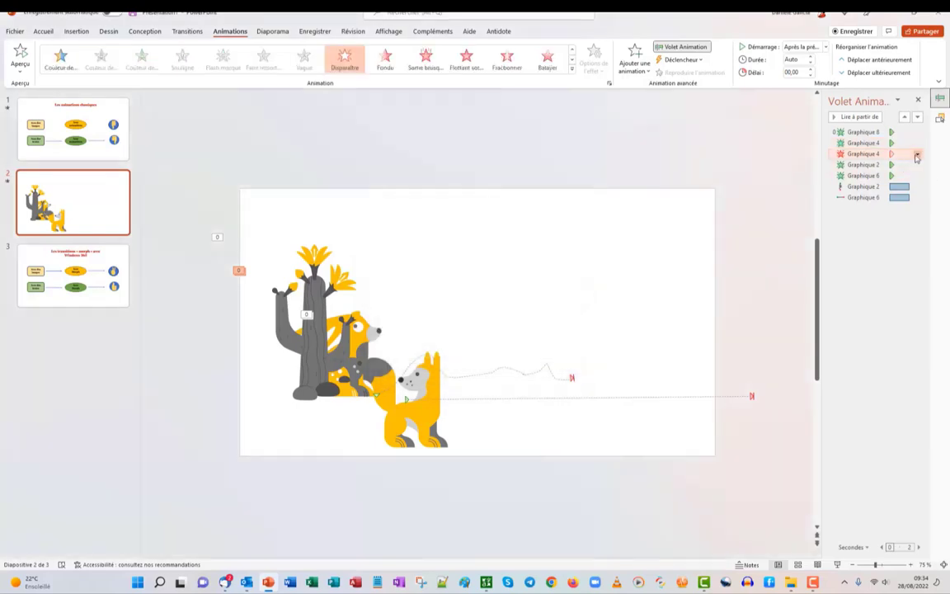
click(917, 155)
click(824, 212)
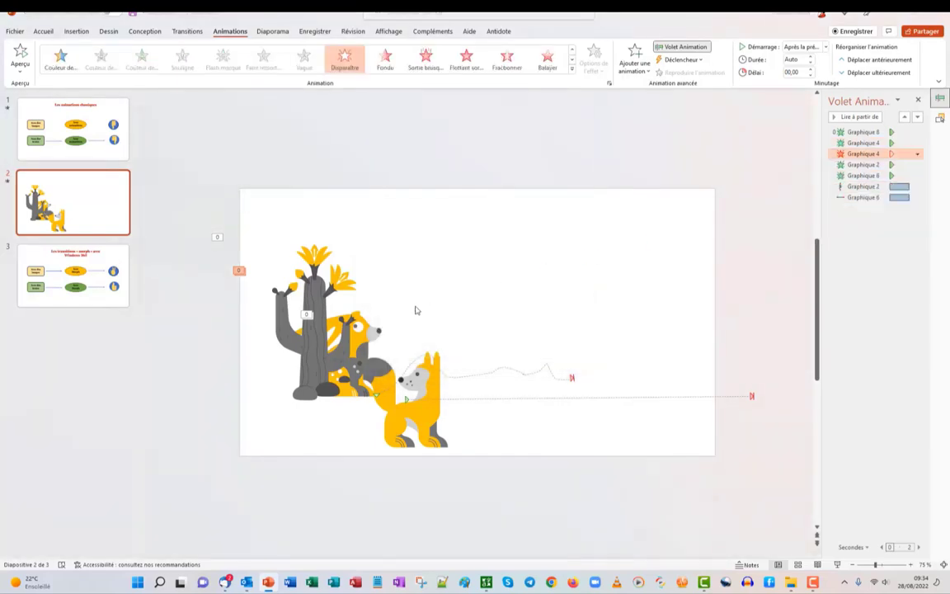
click(442, 253)
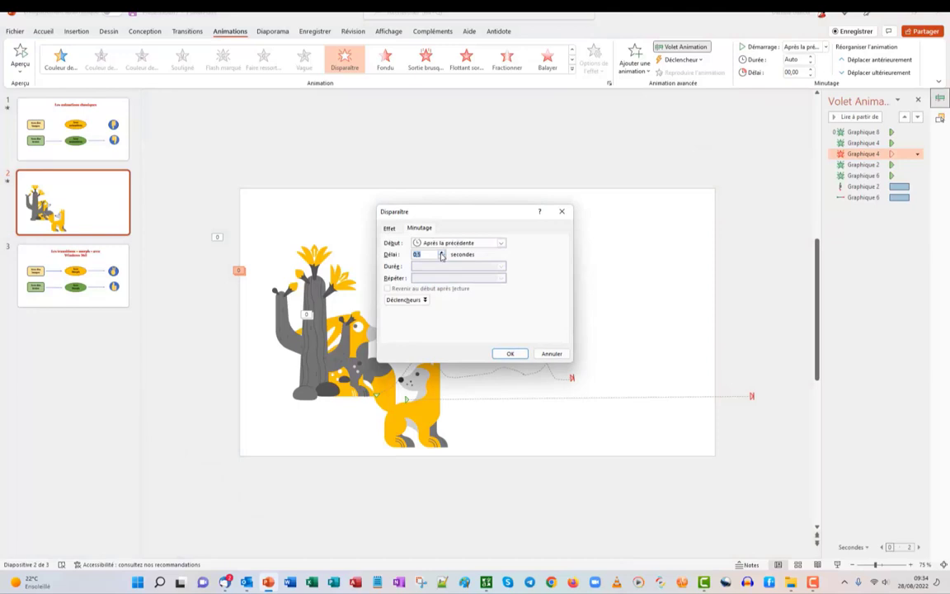
click(510, 353)
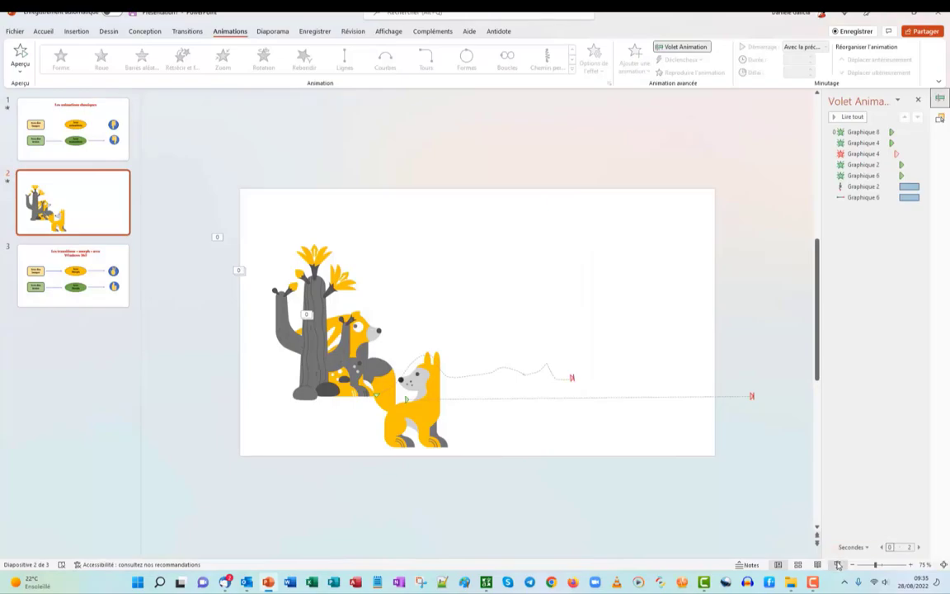
click(838, 564)
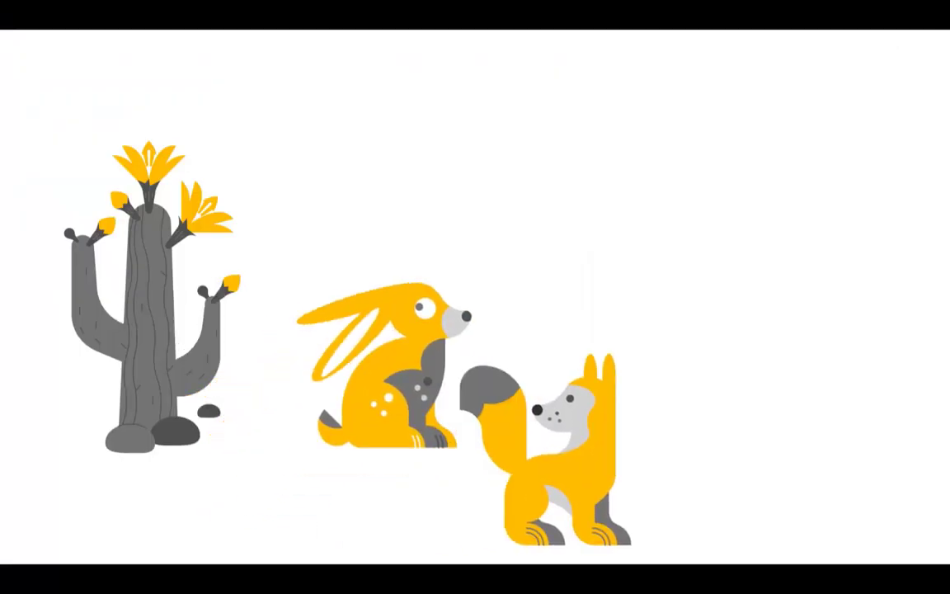
key(Escape)
Add a blank slide 3 after the illustrations slide.
right_click(81, 197)
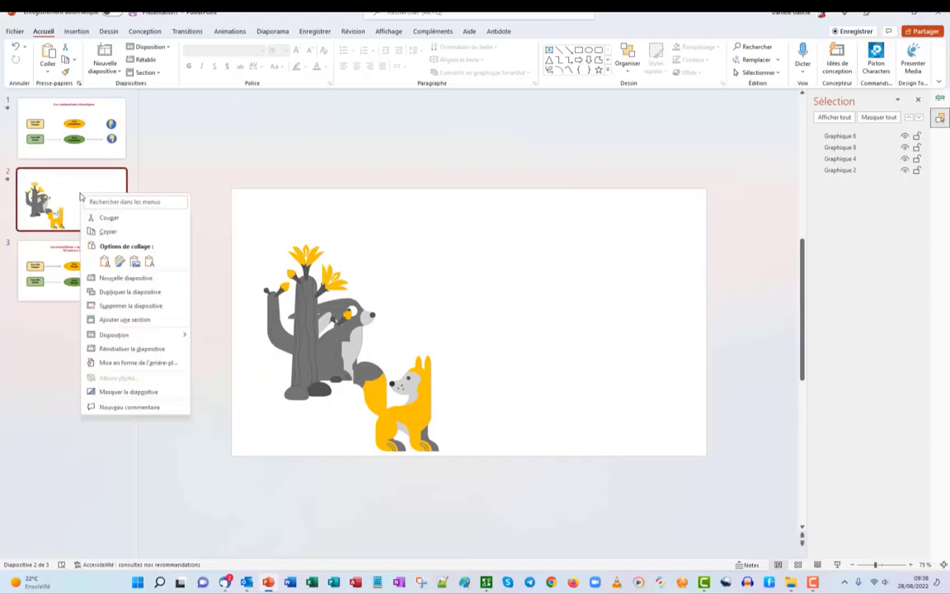
click(30, 430)
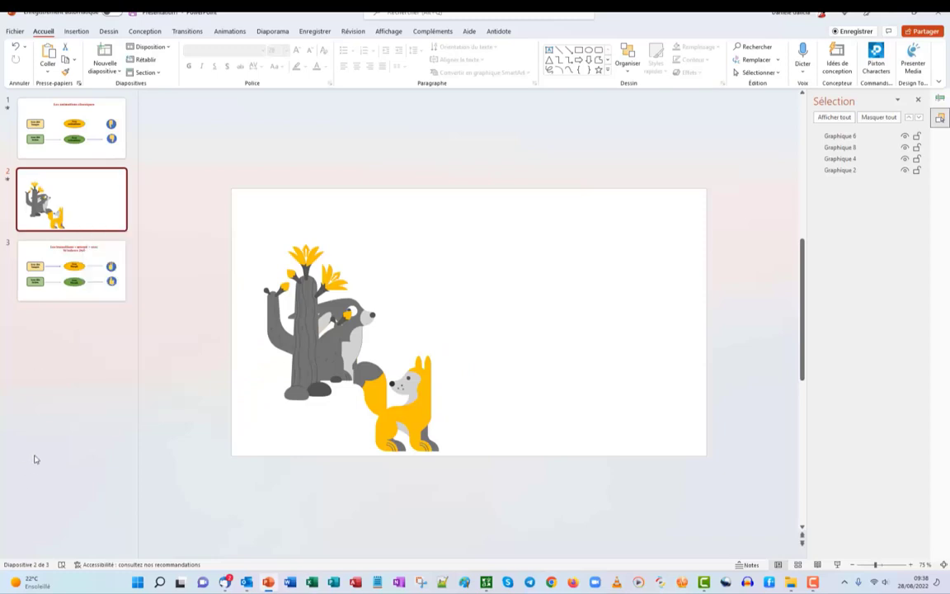
click(119, 74)
click(99, 194)
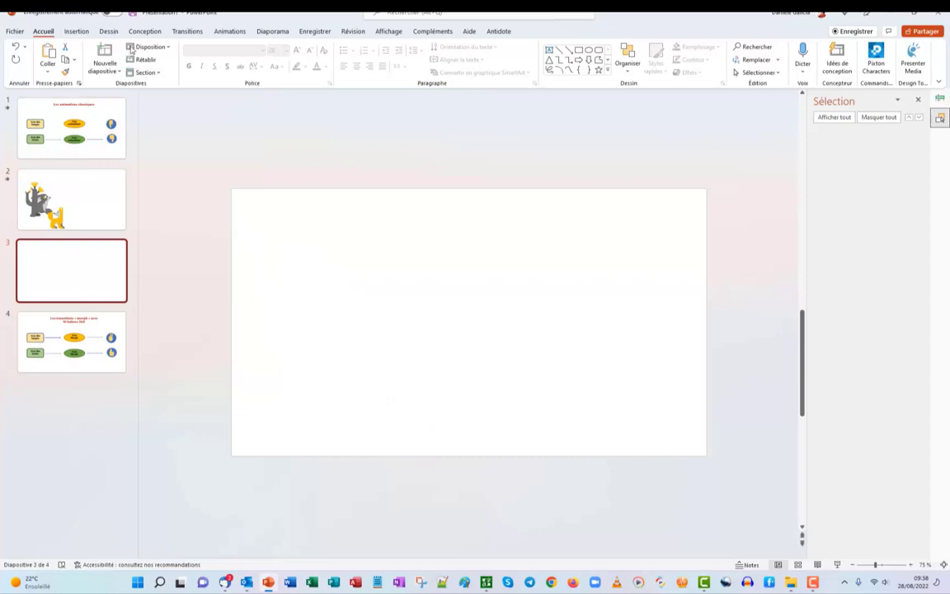
Open the Images de stock library from Insertion > Images.
click(75, 32)
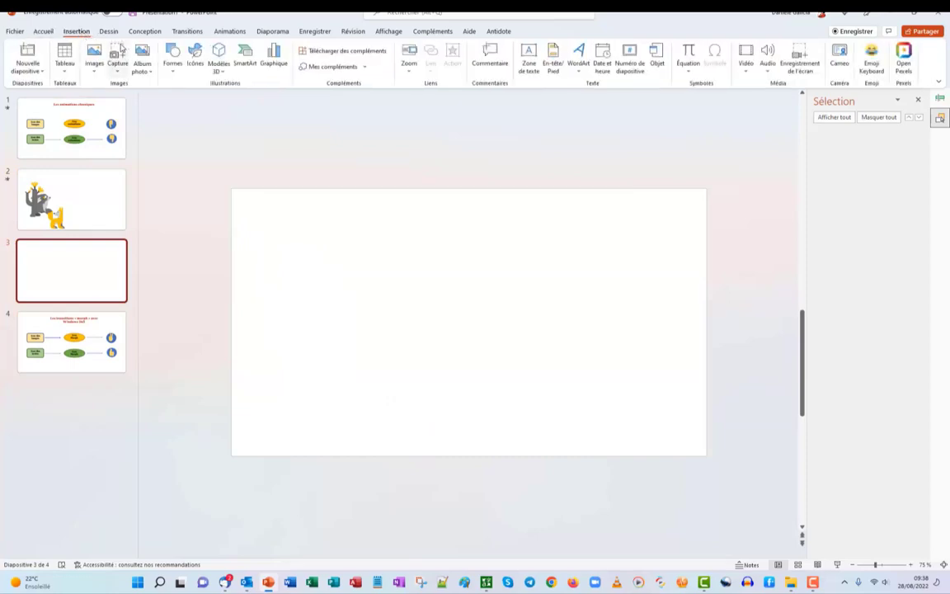
click(95, 72)
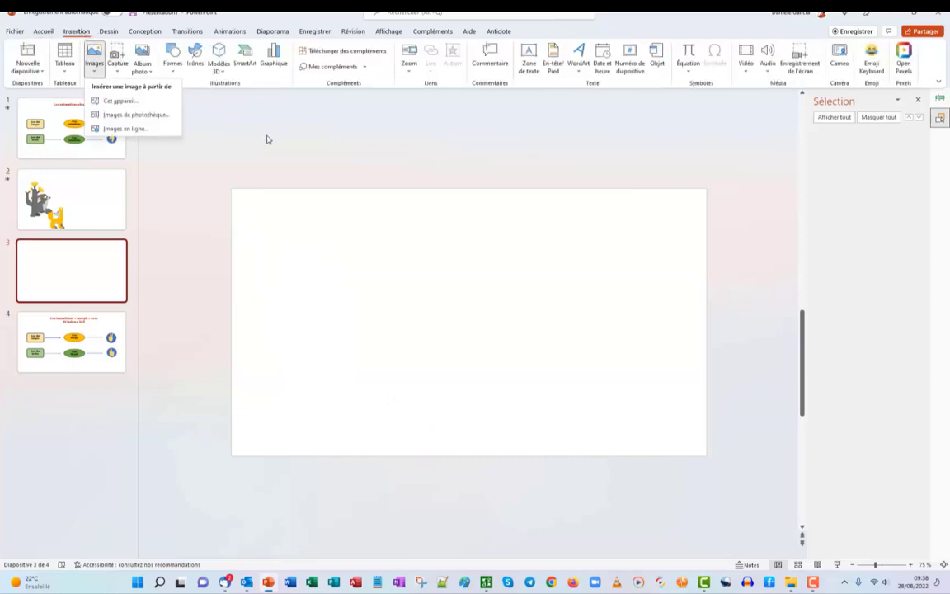
click(124, 115)
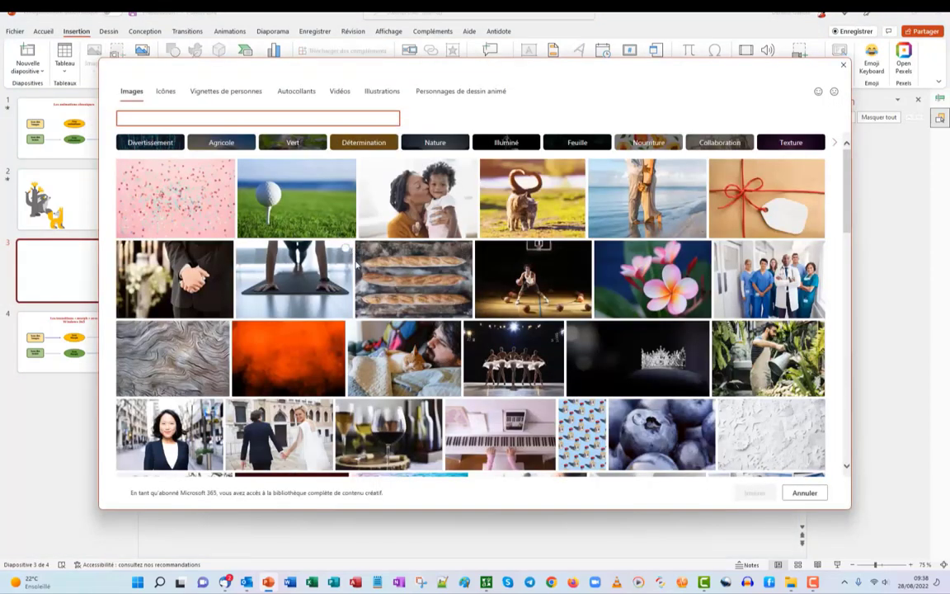
Search stock images for 'animaux', insert the horse, eagle and cow photos, and nudge the horse.
text(animaux)
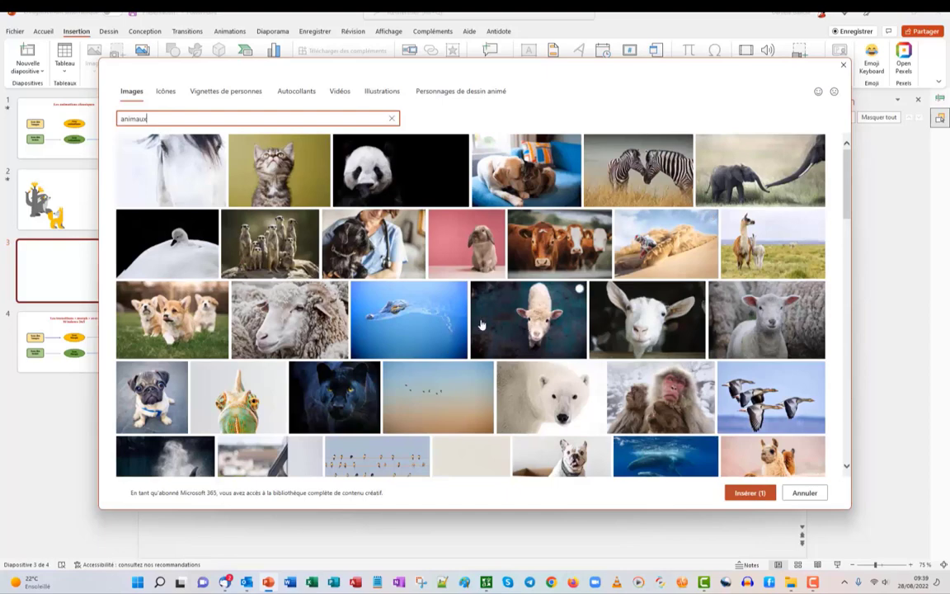
scroll(474, 321, down, 1)
scroll(474, 321, down, 2)
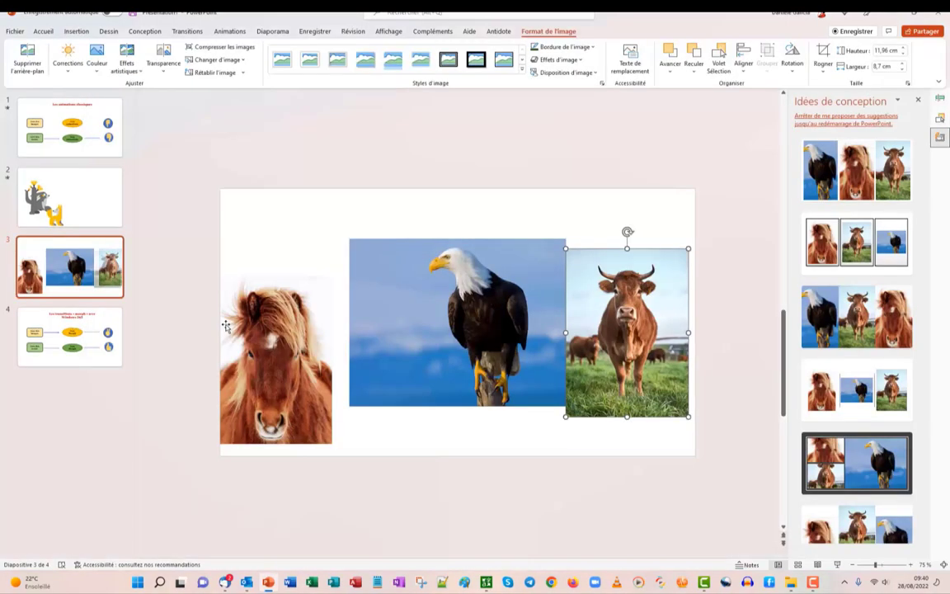
click(225, 325)
drag(273, 359, 279, 349)
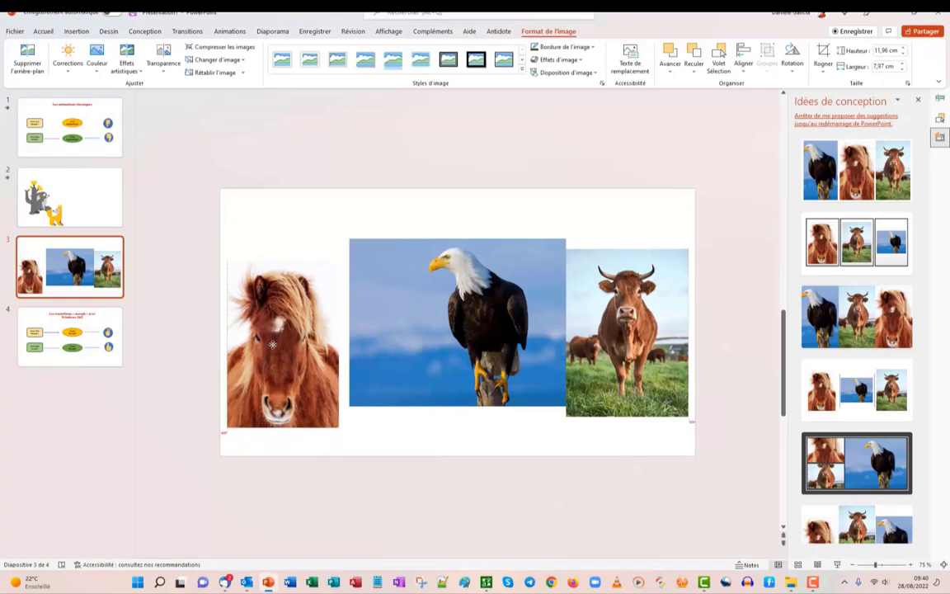
Raise the eagle photo, crop its left and right margins, and enlarge it from the corner.
drag(429, 330, 429, 304)
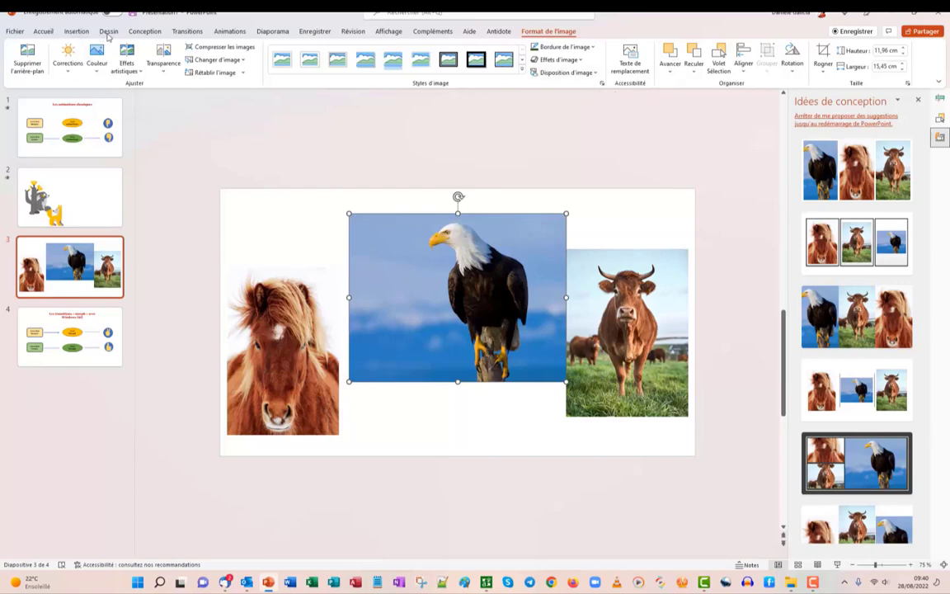
click(823, 64)
click(841, 87)
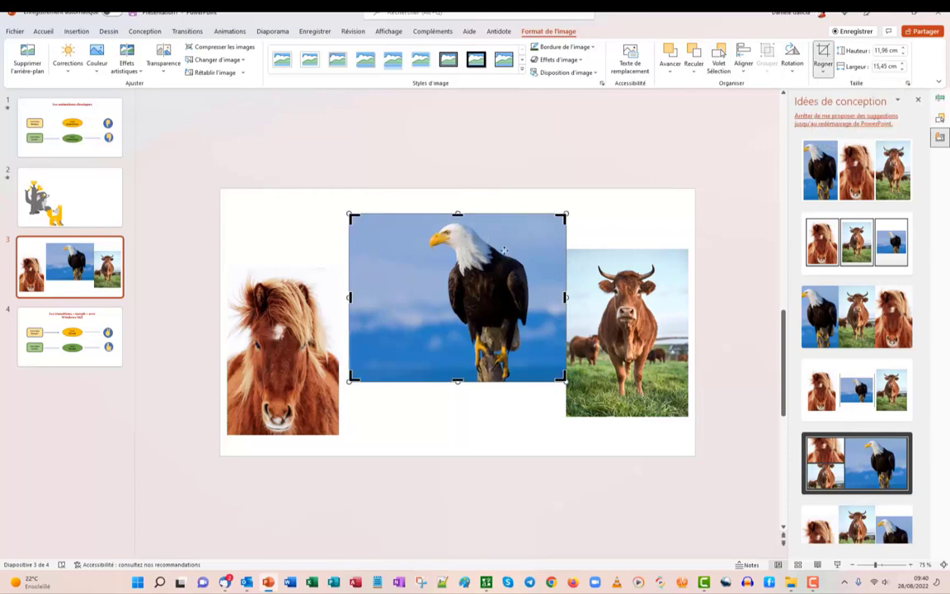
drag(565, 297, 544, 297)
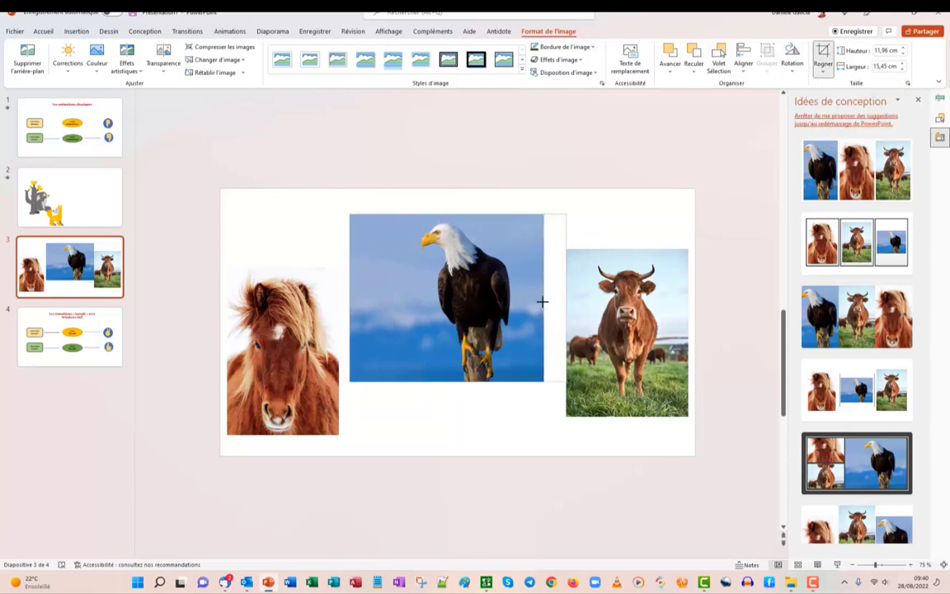
drag(351, 297, 387, 293)
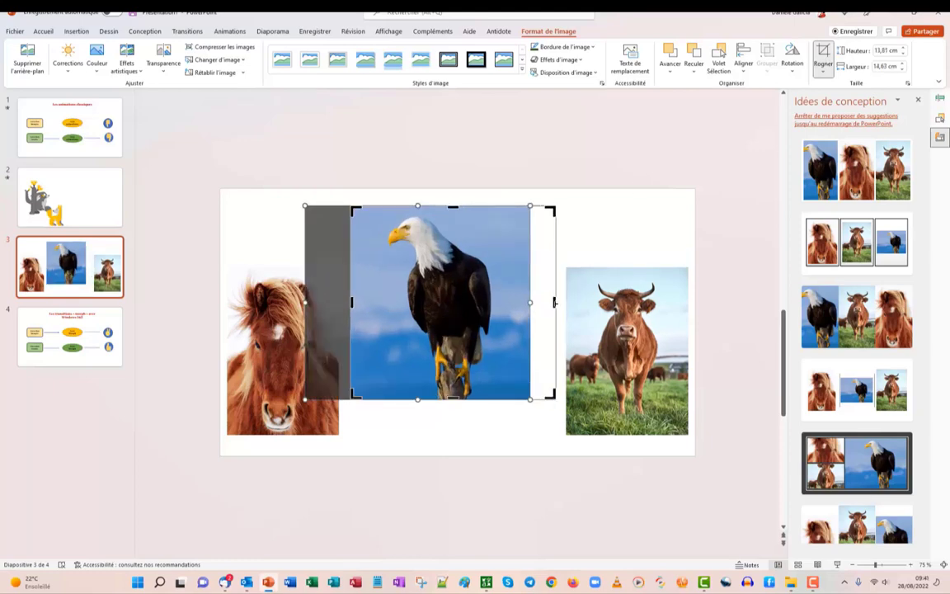
drag(555, 302, 528, 304)
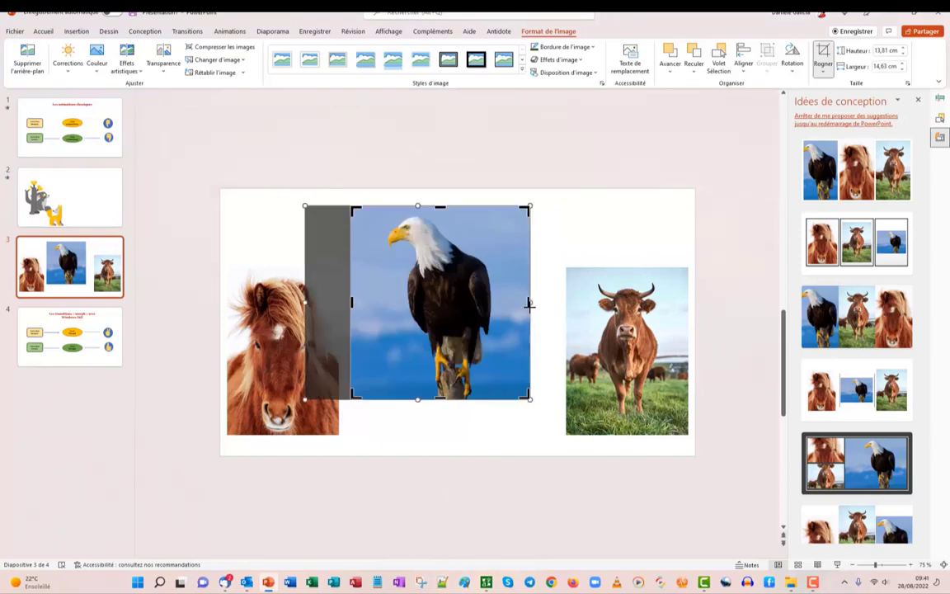
click(823, 53)
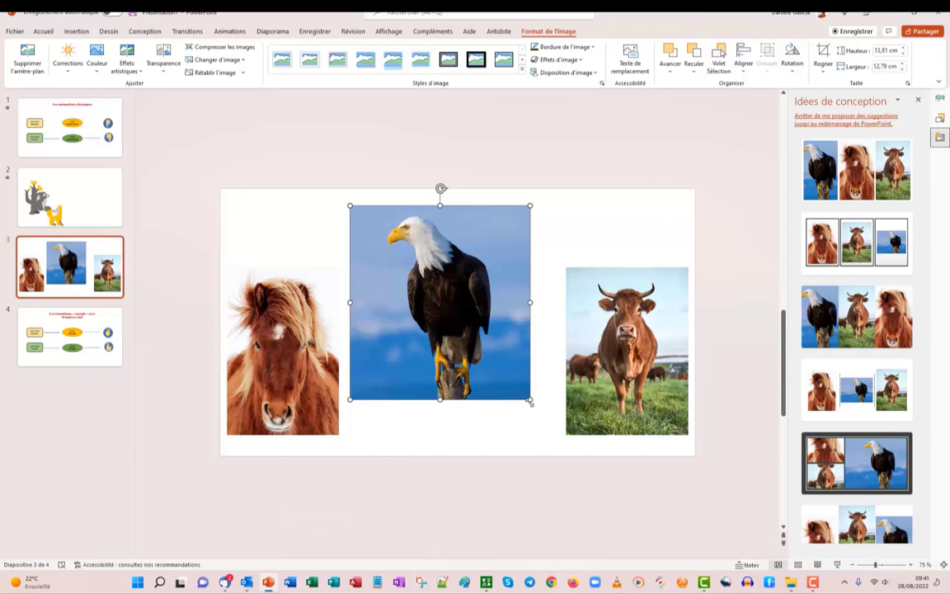
drag(530, 402, 555, 424)
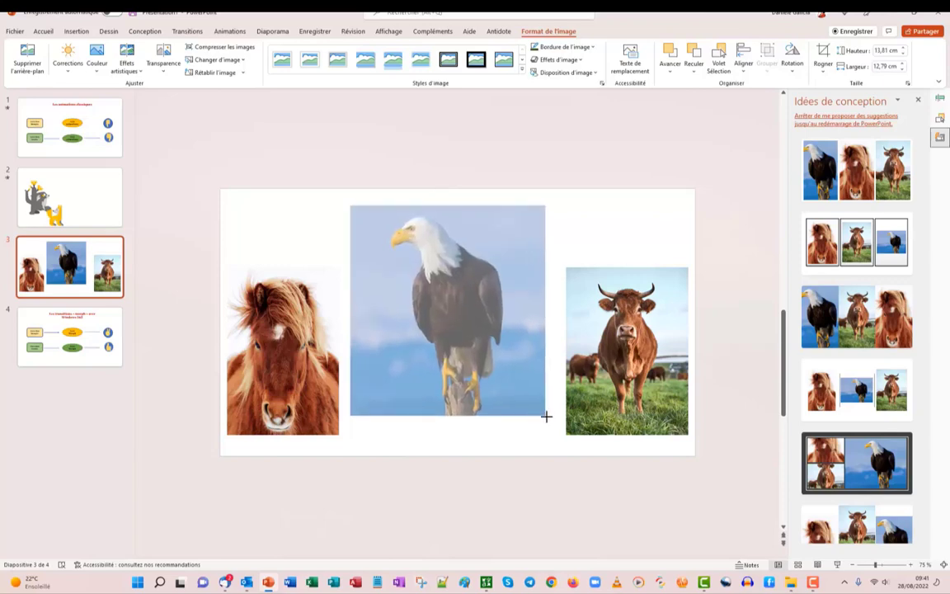
drag(555, 424, 555, 426)
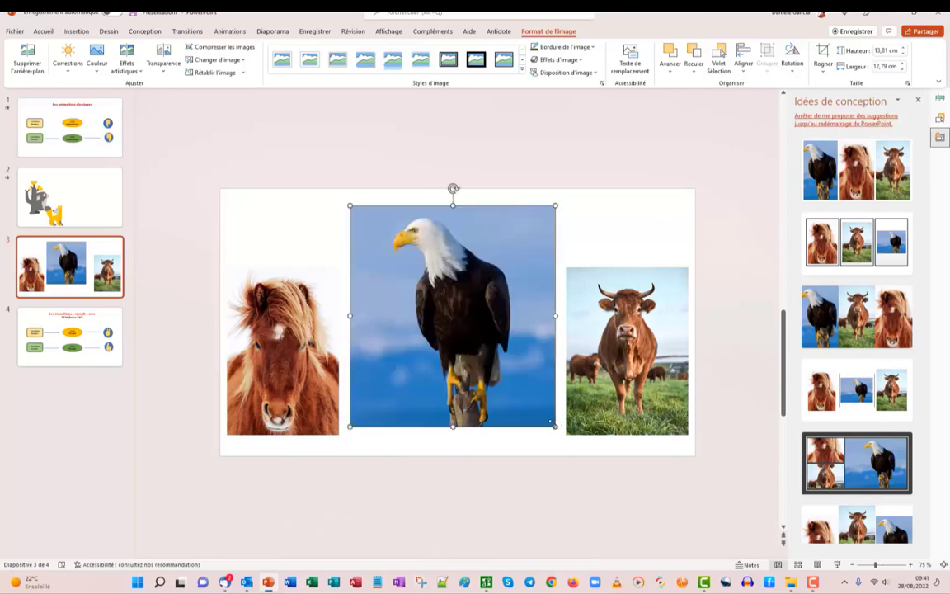
Apply the oval picture style to the horse and cow photos and compare their sizes.
click(521, 71)
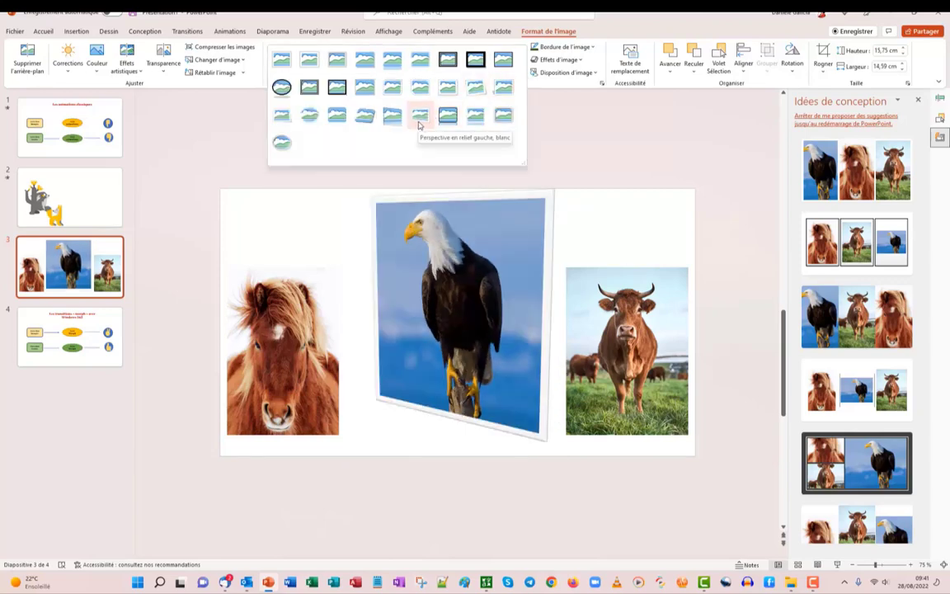
click(281, 309)
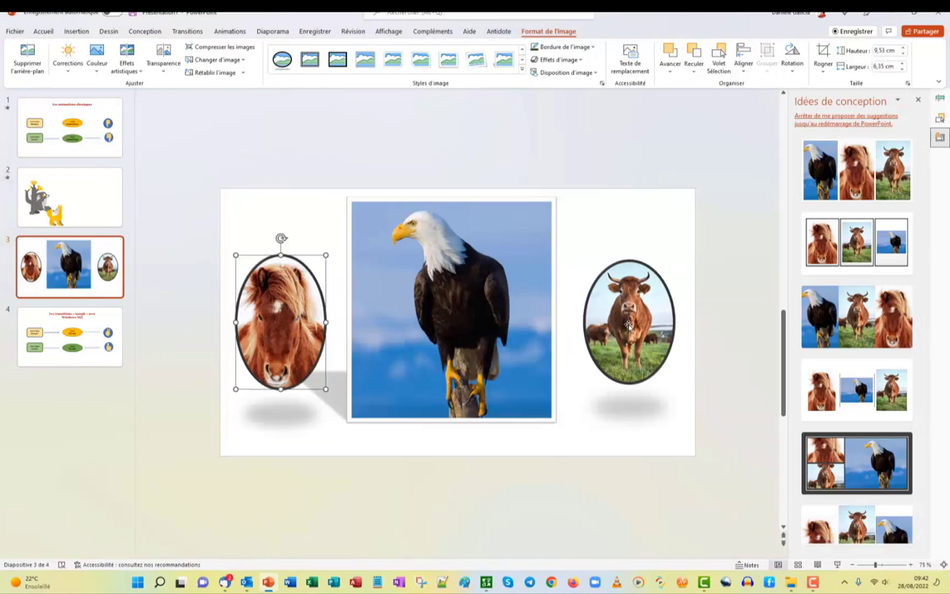
click(629, 323)
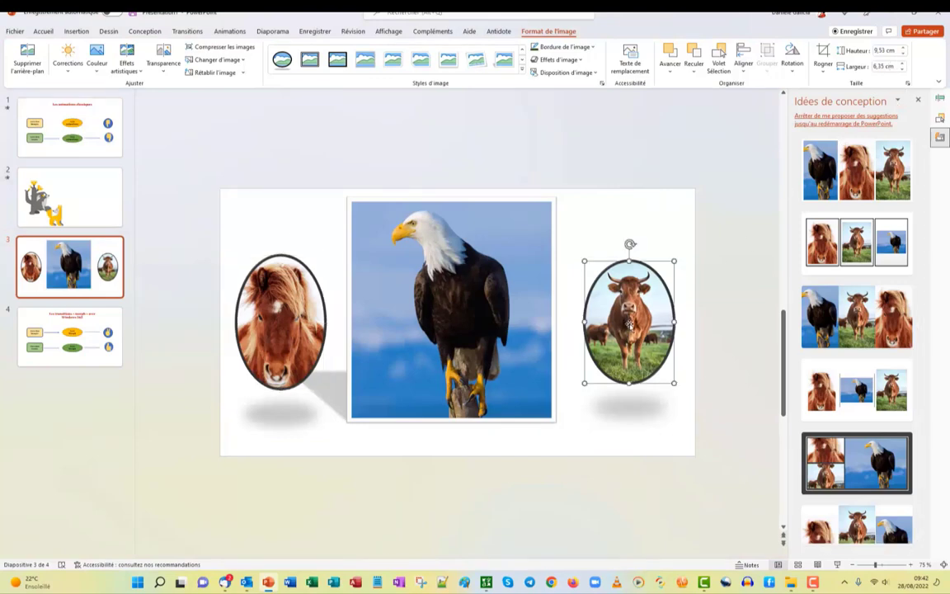
click(281, 305)
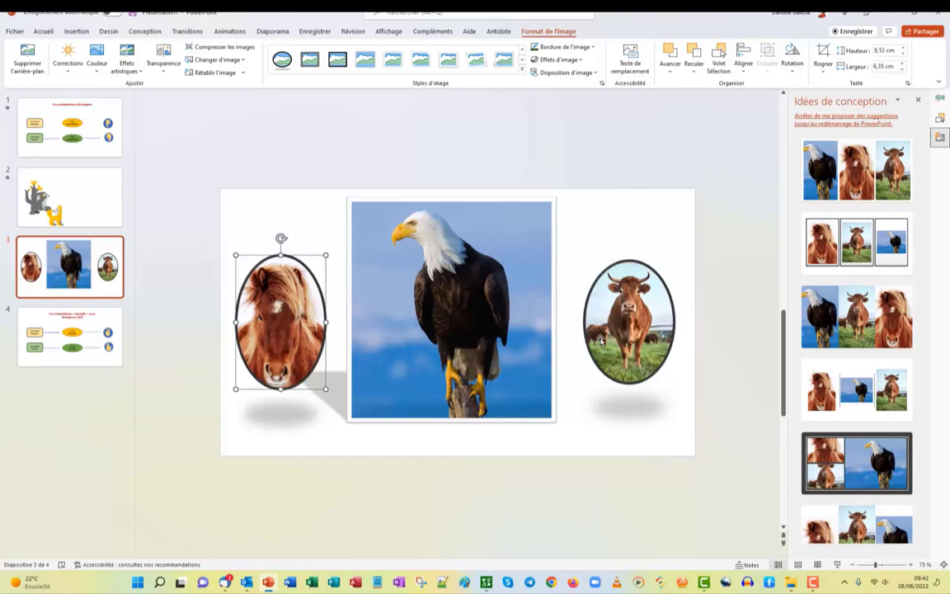
click(627, 317)
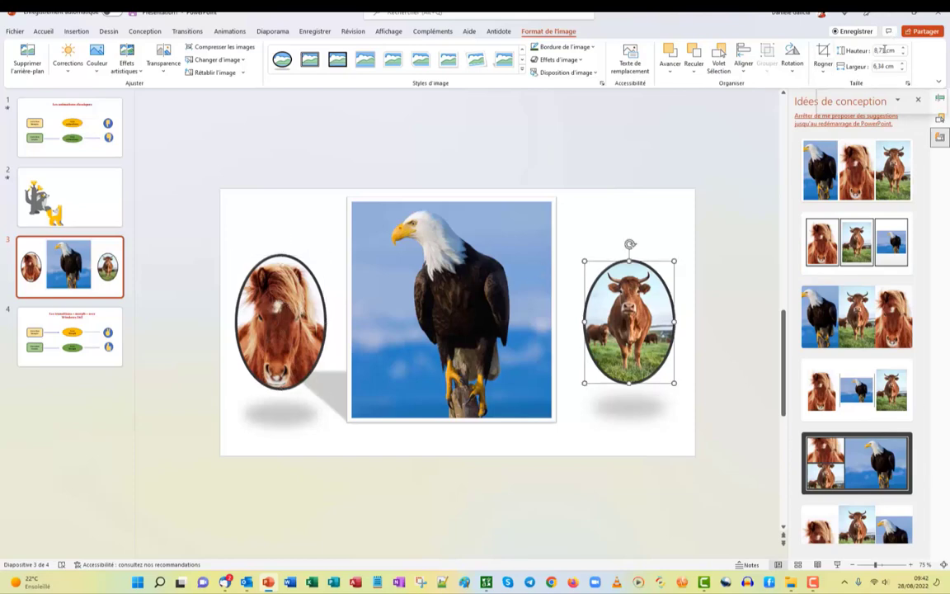
drag(884, 50, 875, 51)
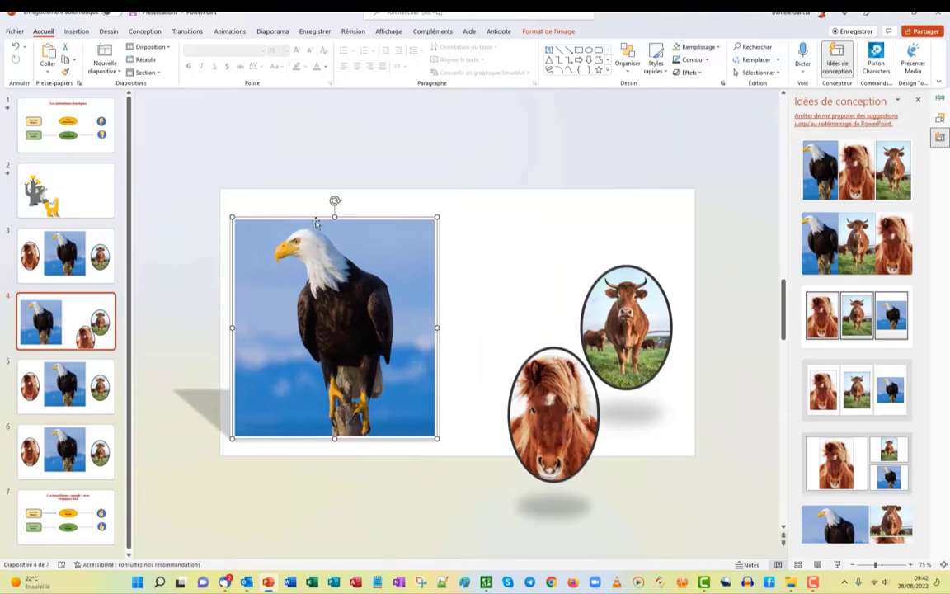
Give the eagle the shadowed oval picture style and set its height to 9,53 cm.
click(531, 31)
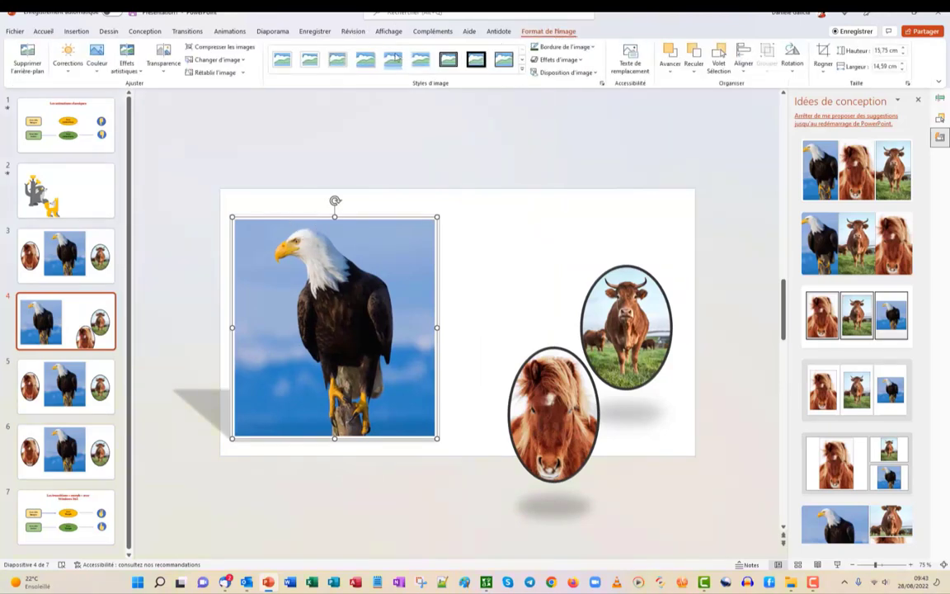
click(521, 71)
click(281, 87)
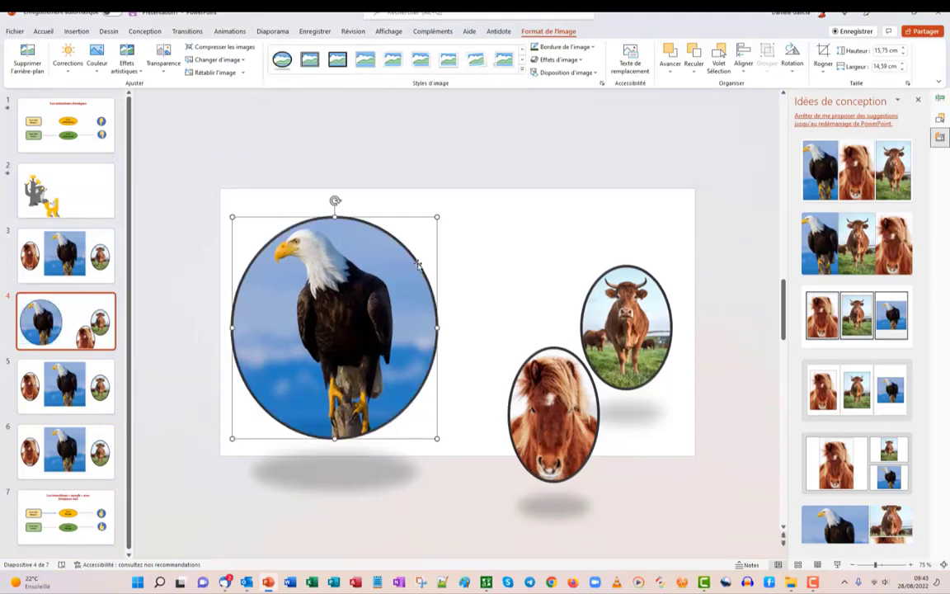
click(879, 51)
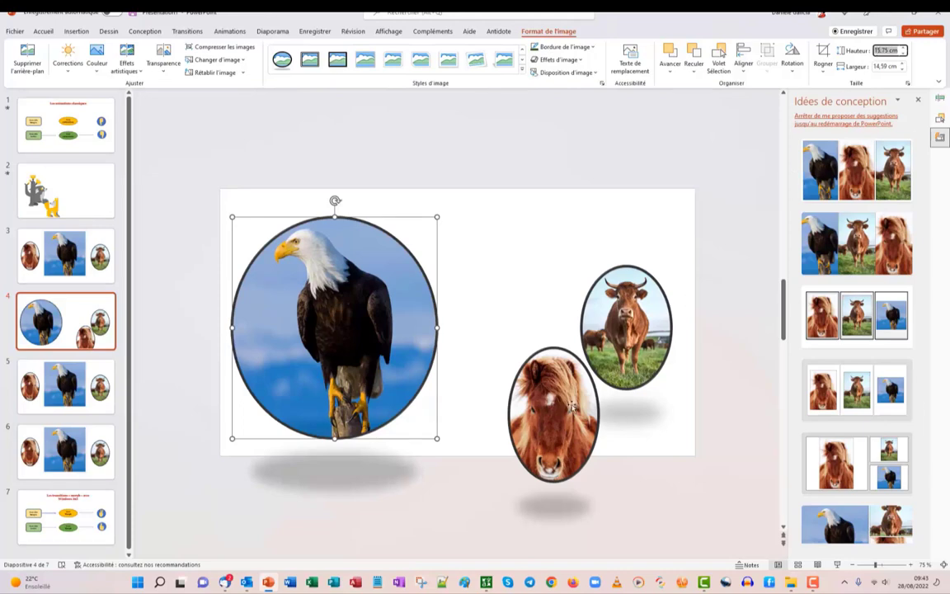
click(545, 387)
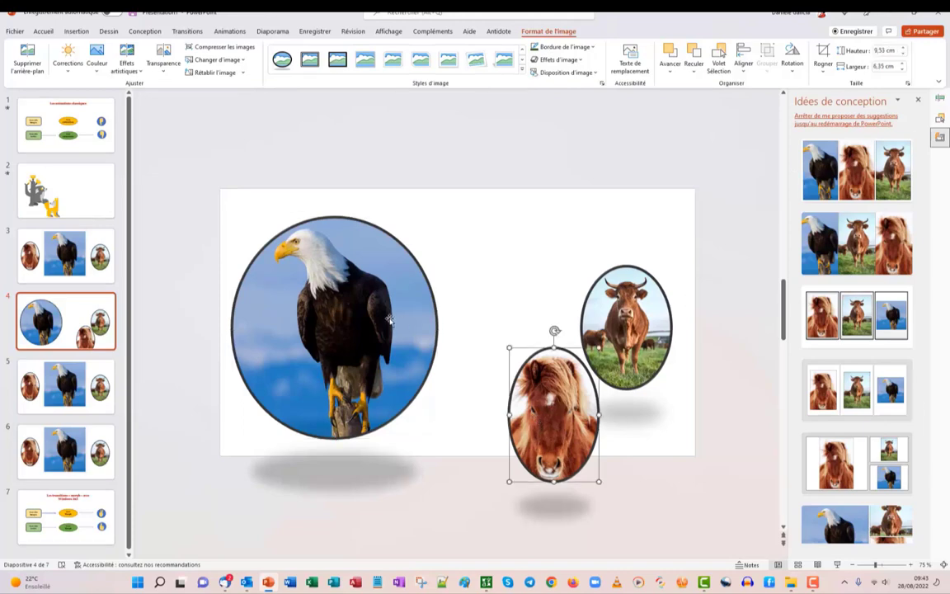
click(352, 288)
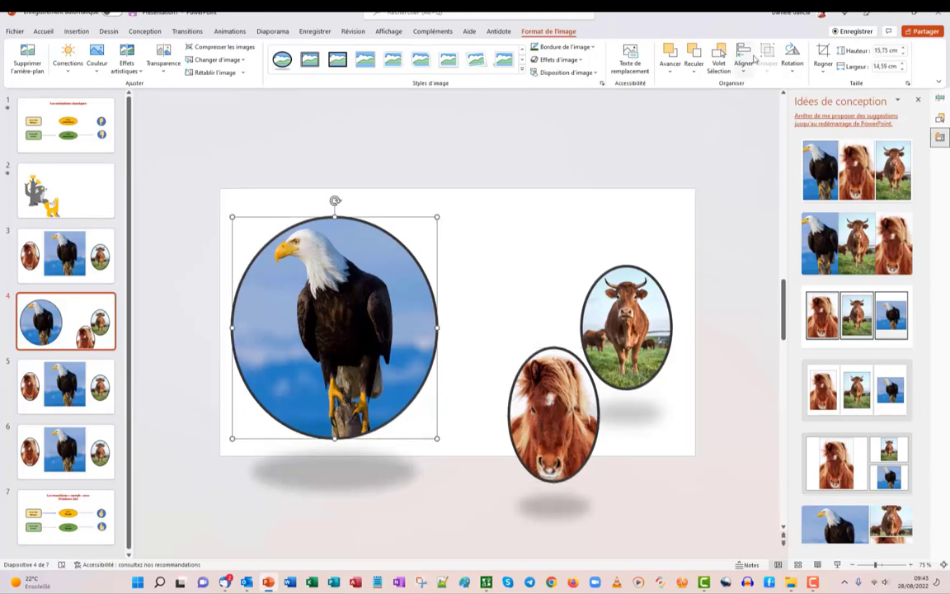
click(876, 51)
text(9,53)
key(Tab)
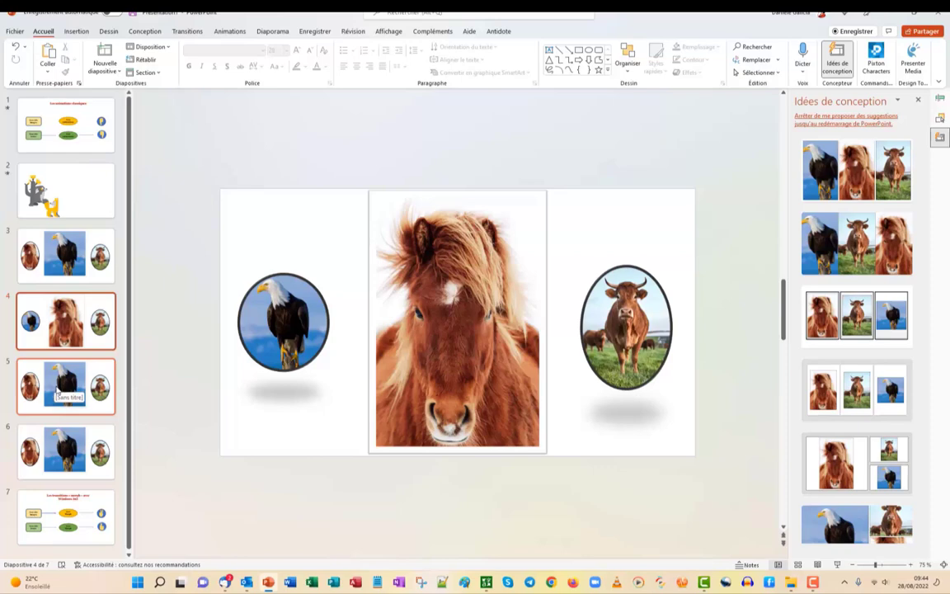
Duplicate slide 4 with Ctrl+D and move the eagle oval to the right side.
key(ctrl+d)
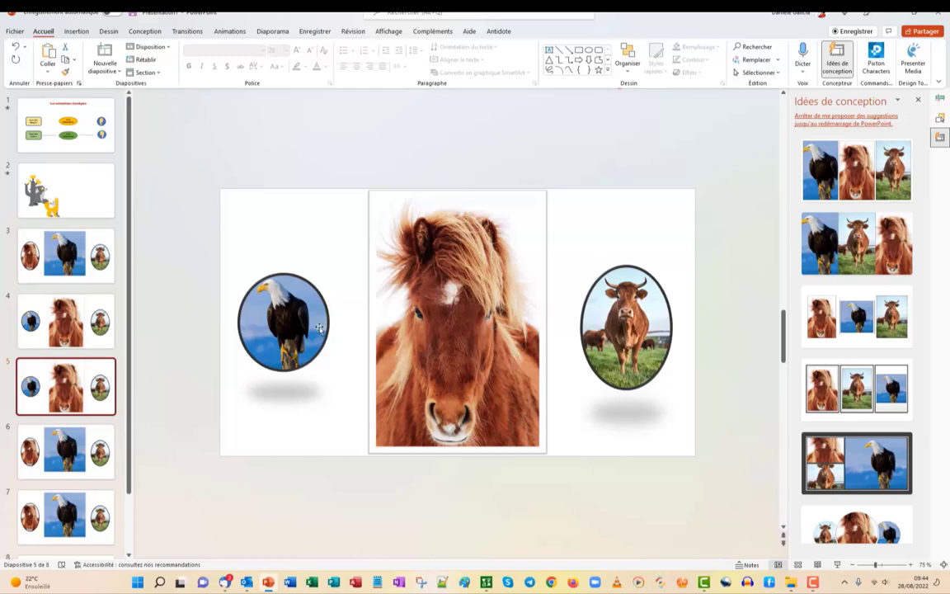
drag(319, 328, 628, 249)
drag(429, 381, 309, 373)
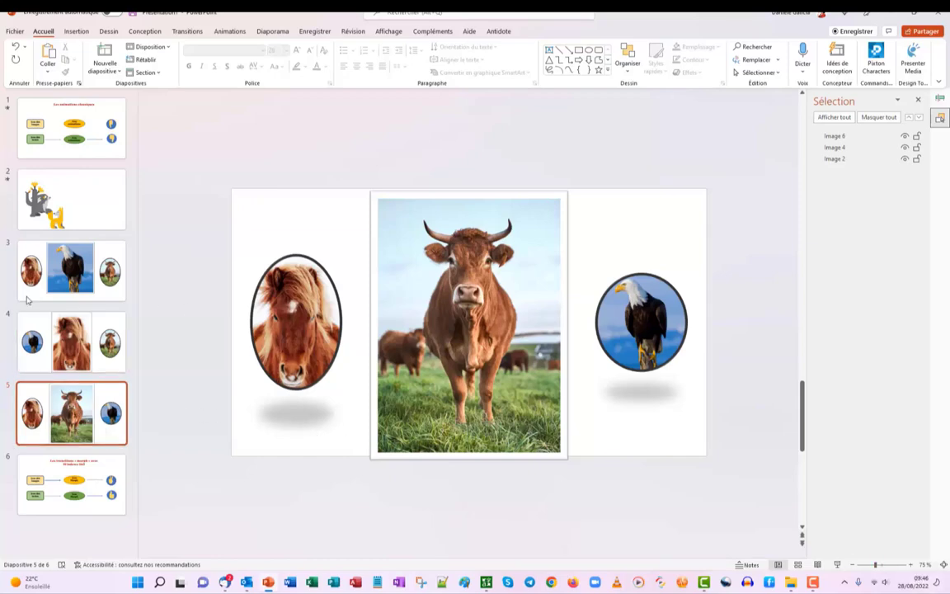
Apply the Morphose transition to slides 4 and 5.
click(83, 314)
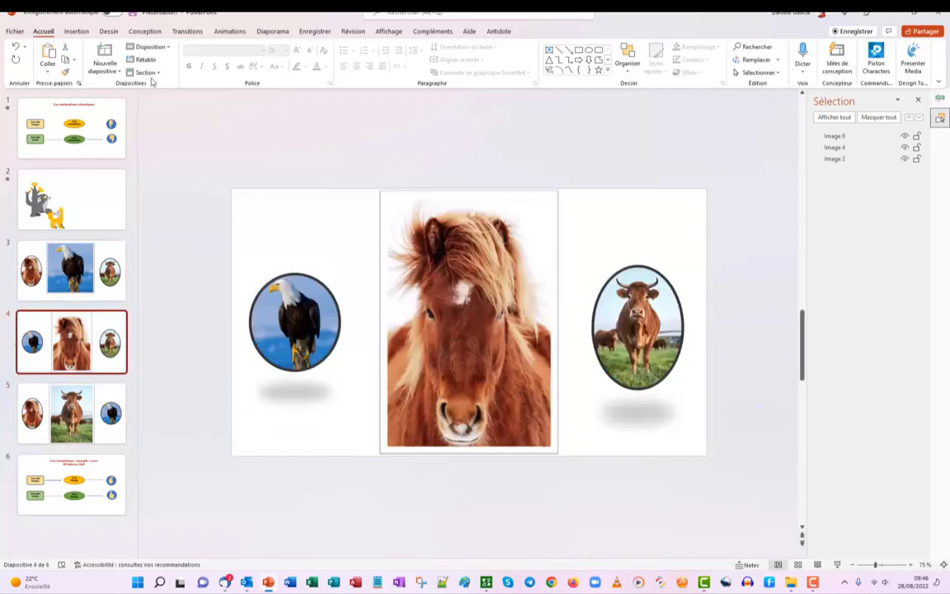
click(188, 32)
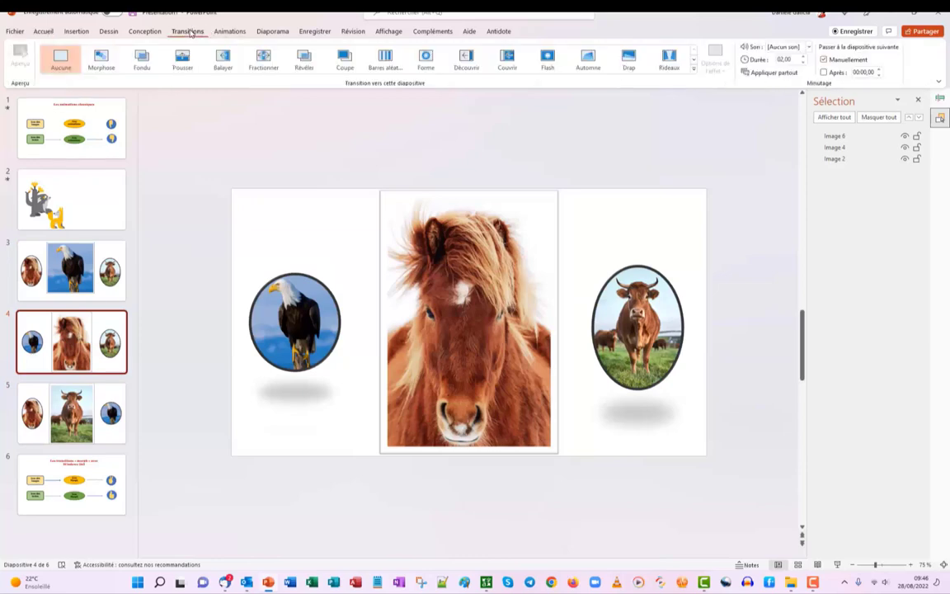
click(101, 59)
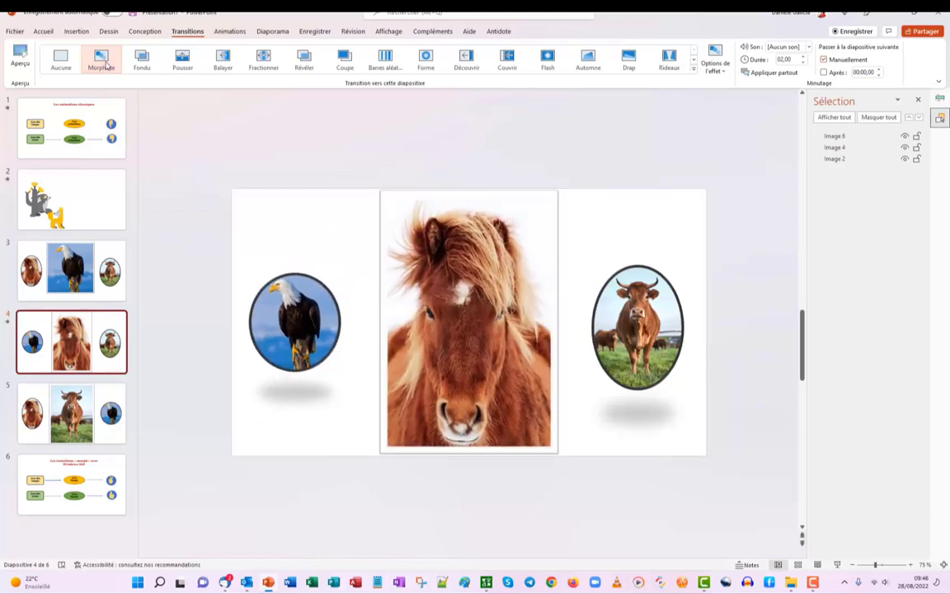
click(70, 378)
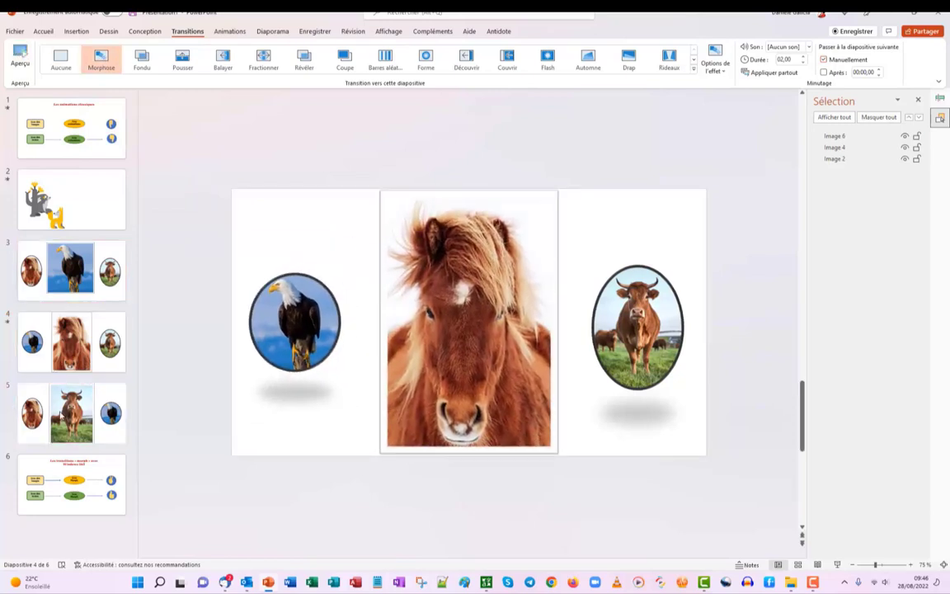
click(102, 59)
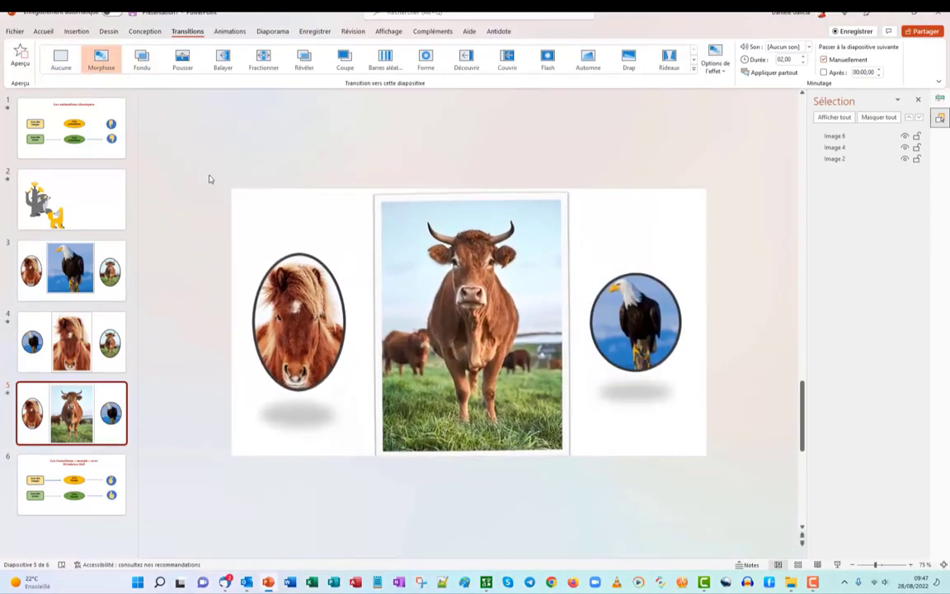
Add a blank slide 6 after slide 5.
click(76, 30)
click(27, 65)
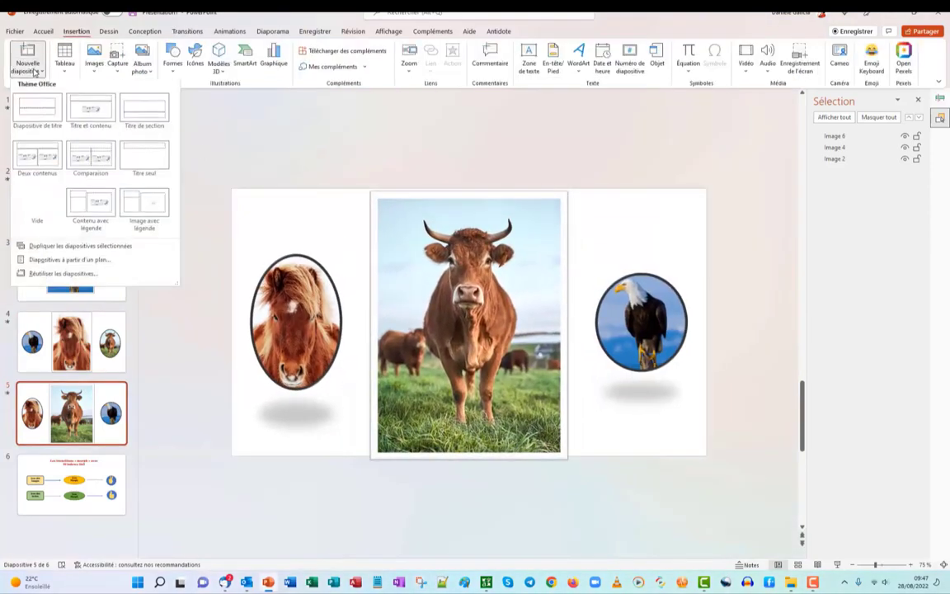
click(33, 198)
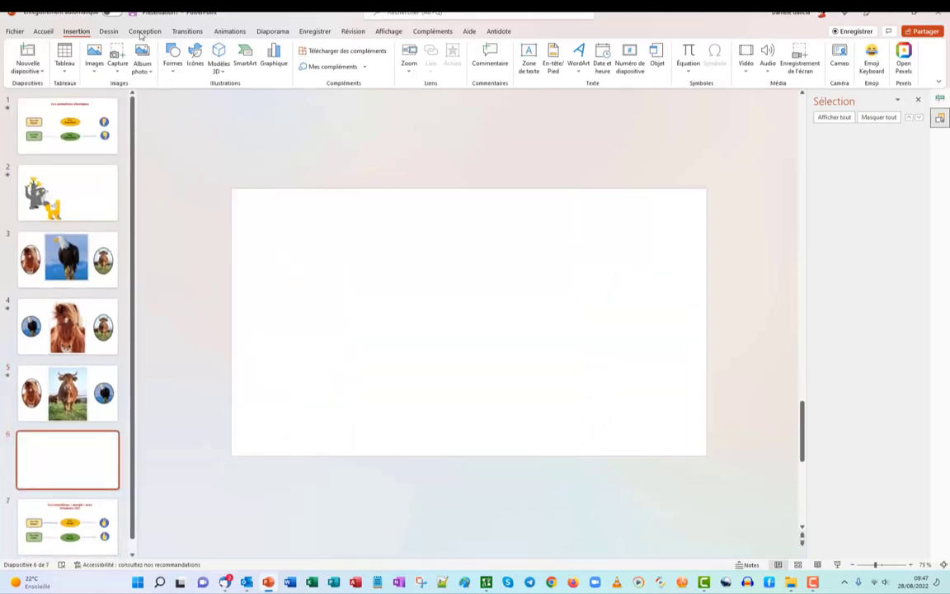
Draw a text box for the inbound marketing text, then duplicate the slide as slide 7.
click(528, 58)
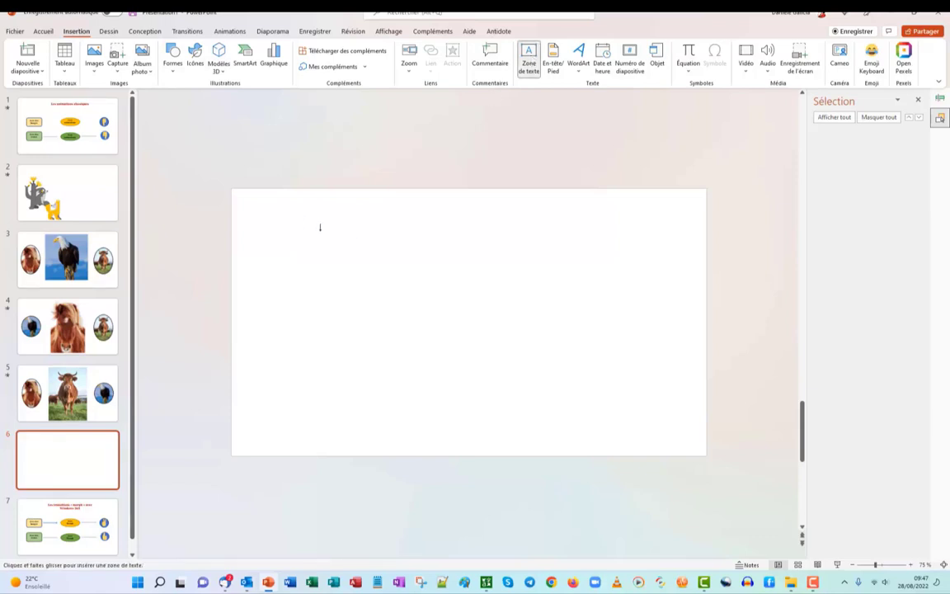
drag(320, 228, 651, 393)
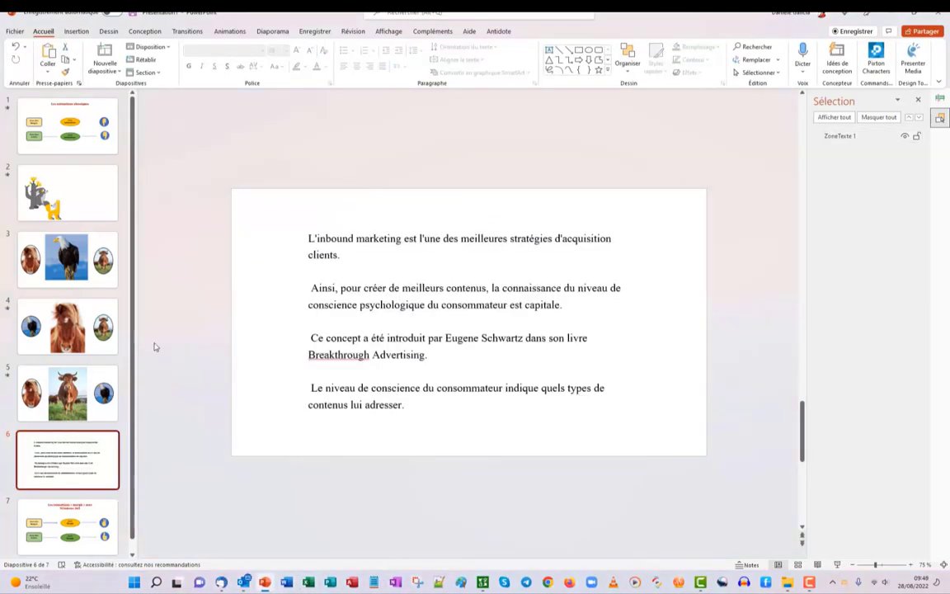
key(ctrl+d)
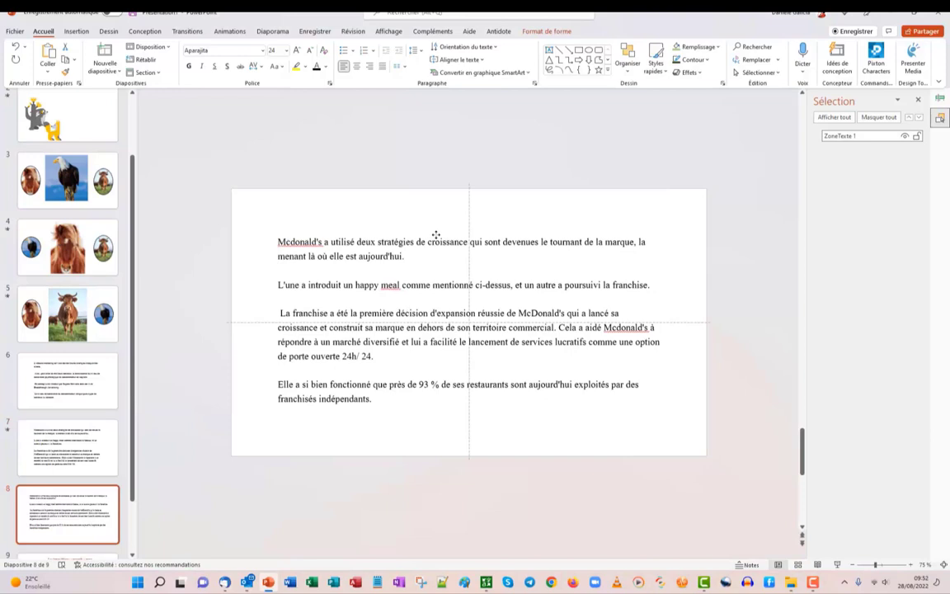
Nudge the McDonald's text box right and give slide 8 a Morph transition by characters.
drag(436, 235, 439, 235)
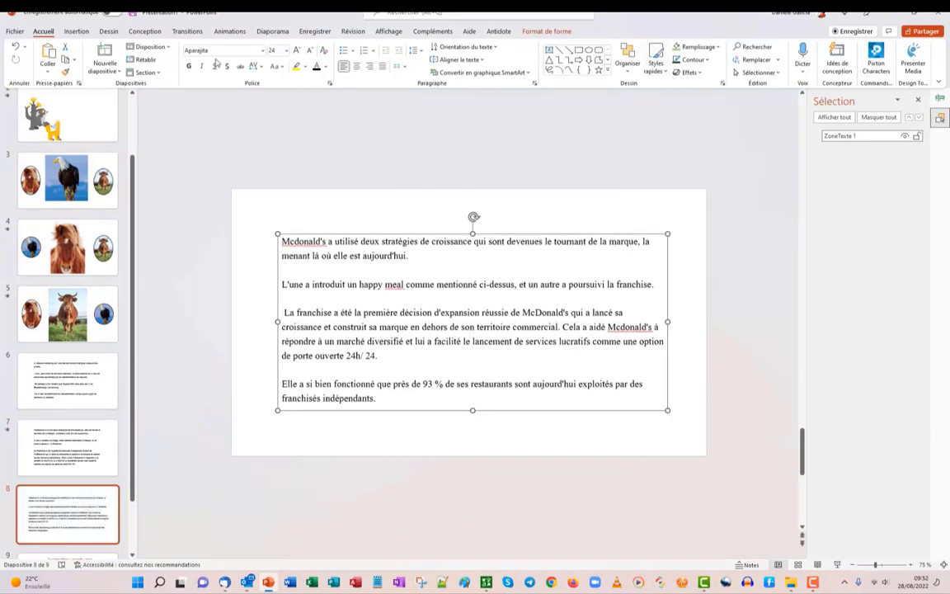
click(188, 32)
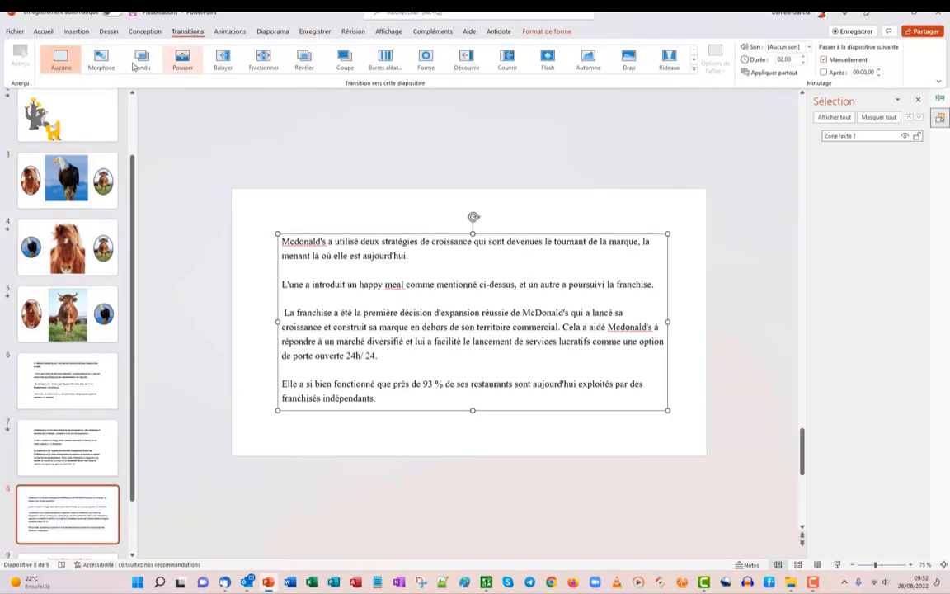
click(101, 58)
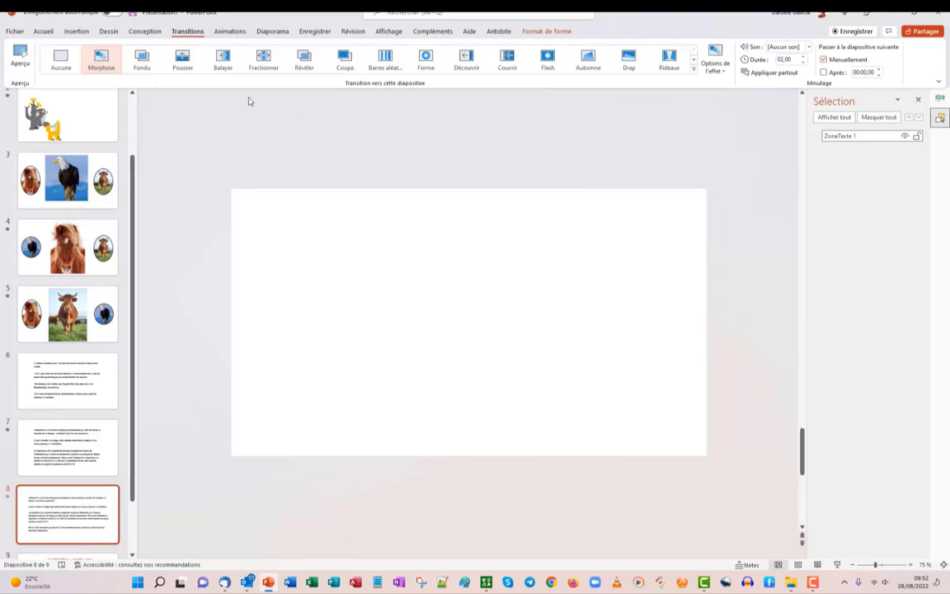
click(722, 71)
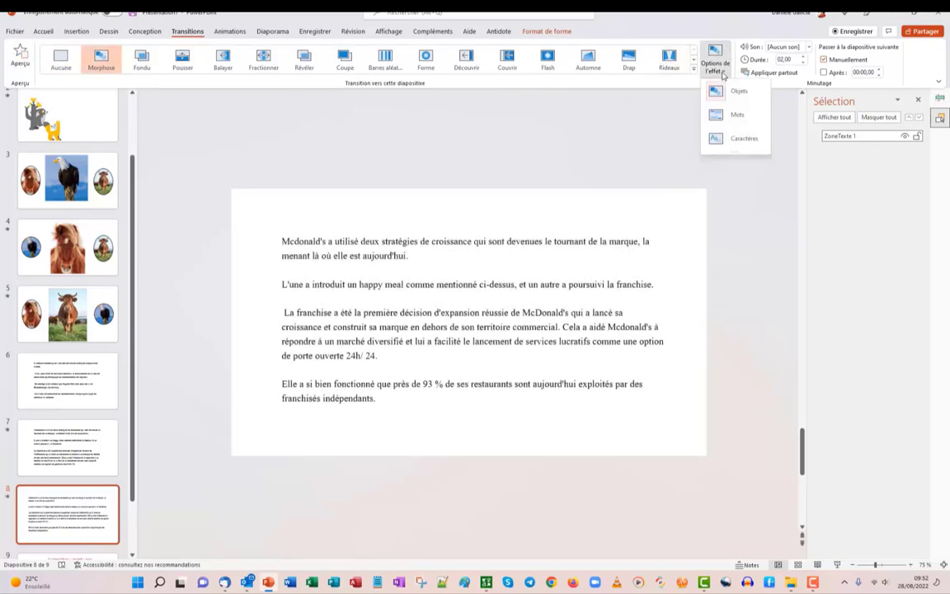
click(744, 139)
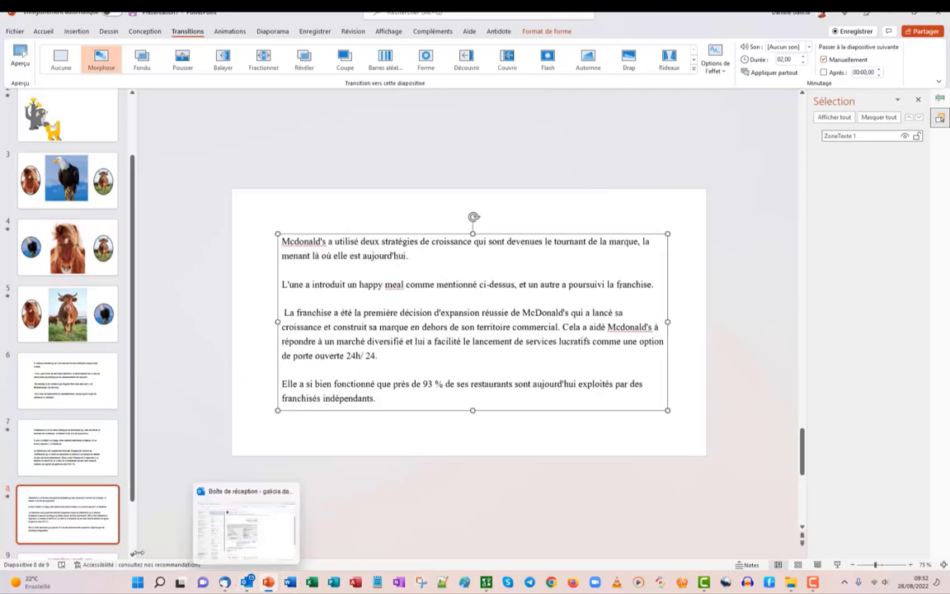
key(Page_Down)
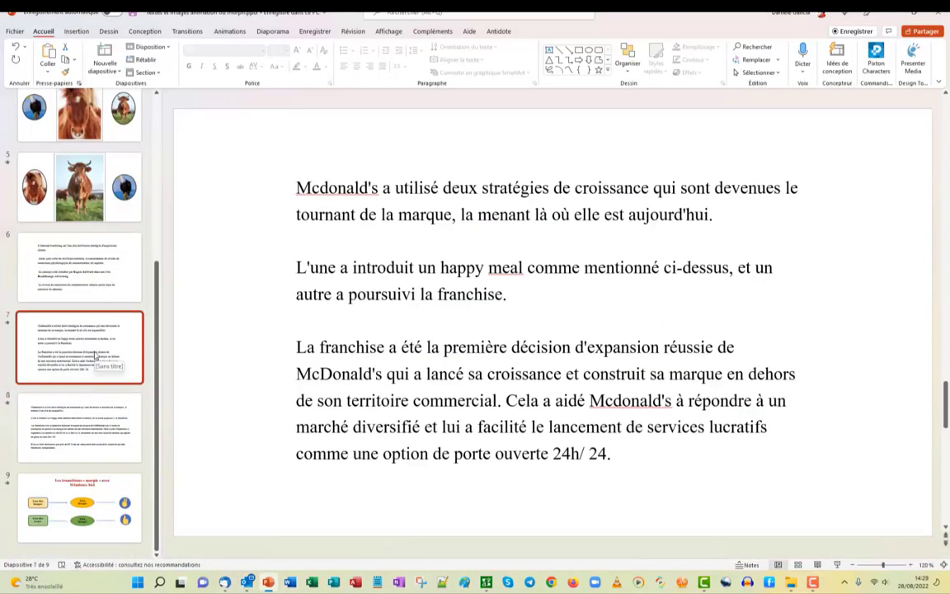
Apply a Morph transition set to Words on McDonald's slide 7.
click(114, 259)
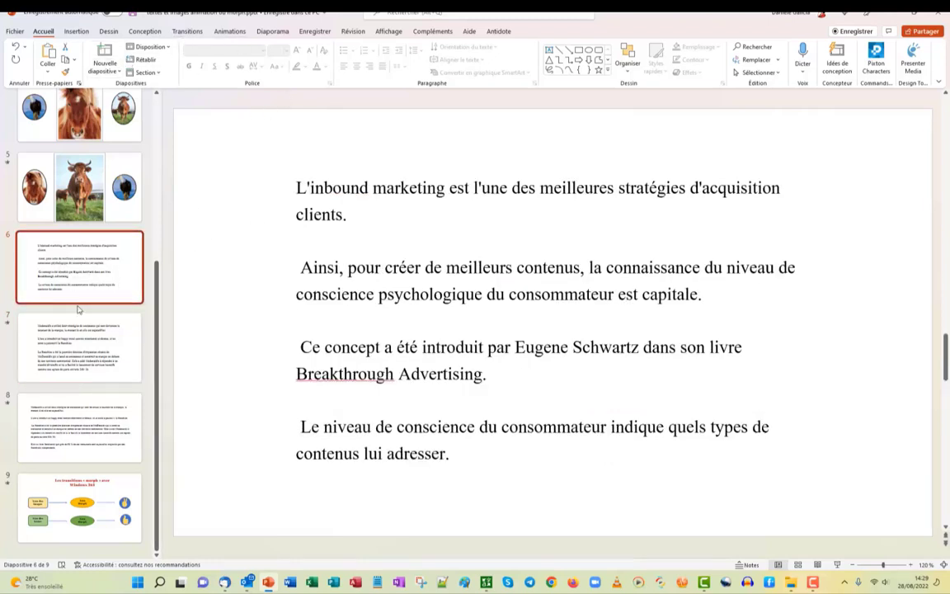
click(78, 351)
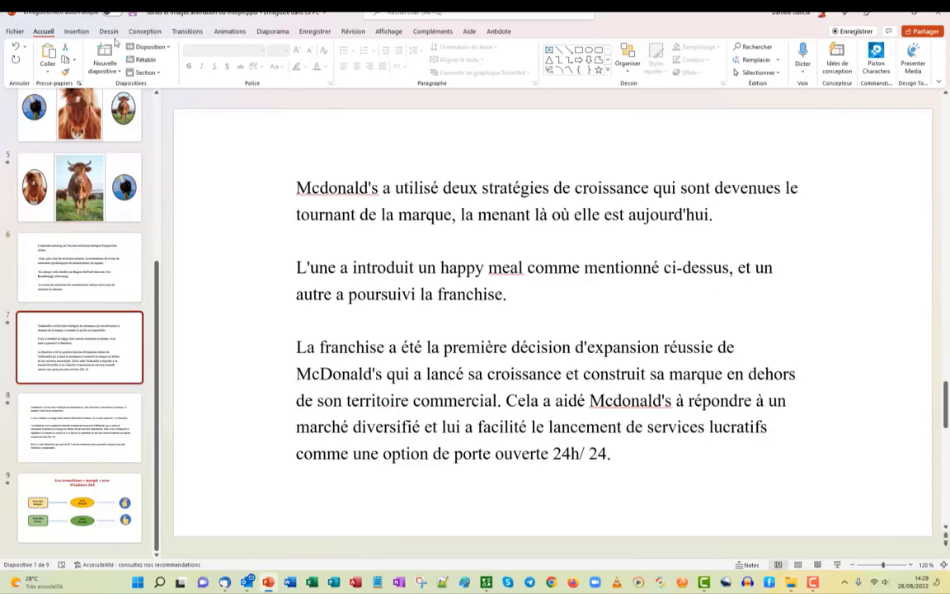
click(188, 33)
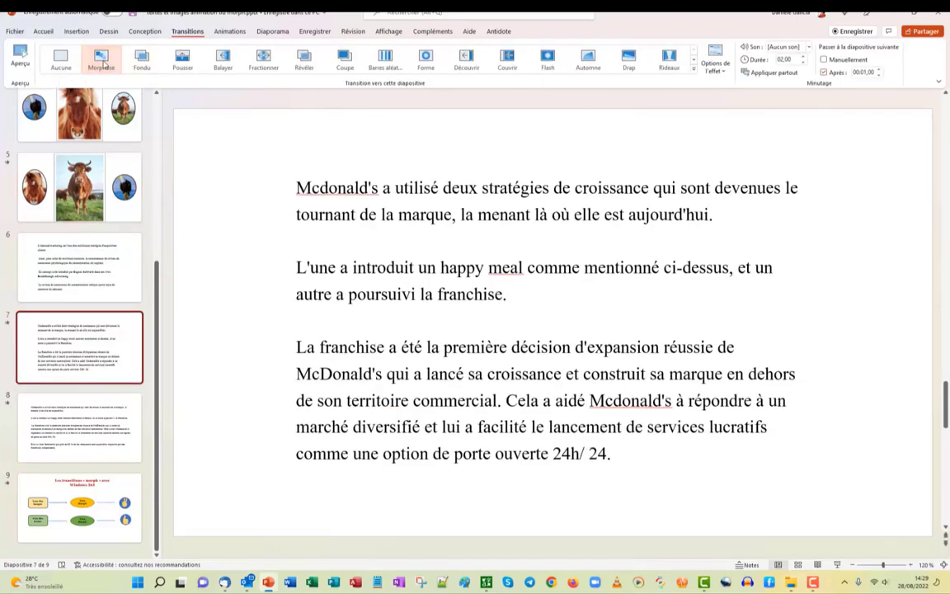
click(120, 64)
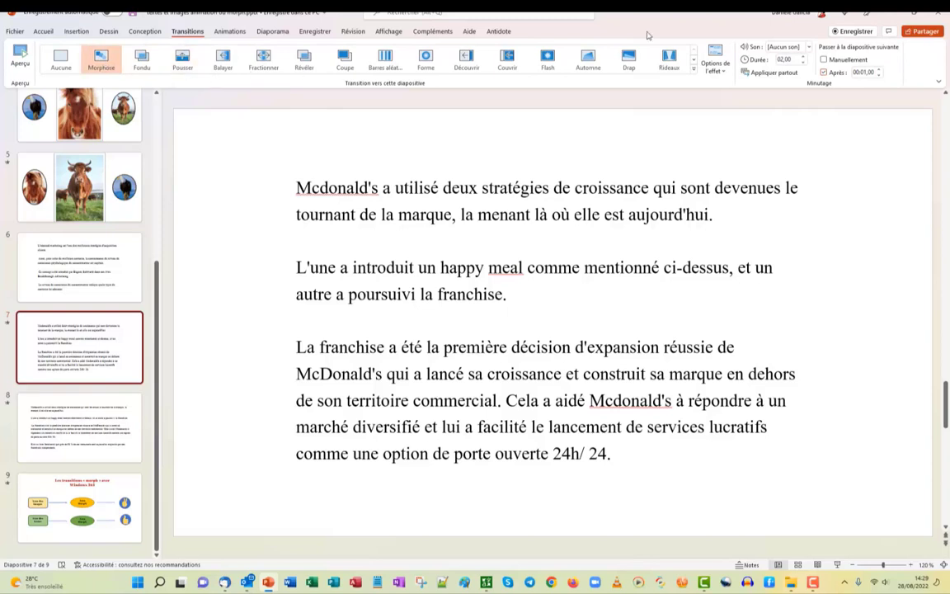
click(714, 70)
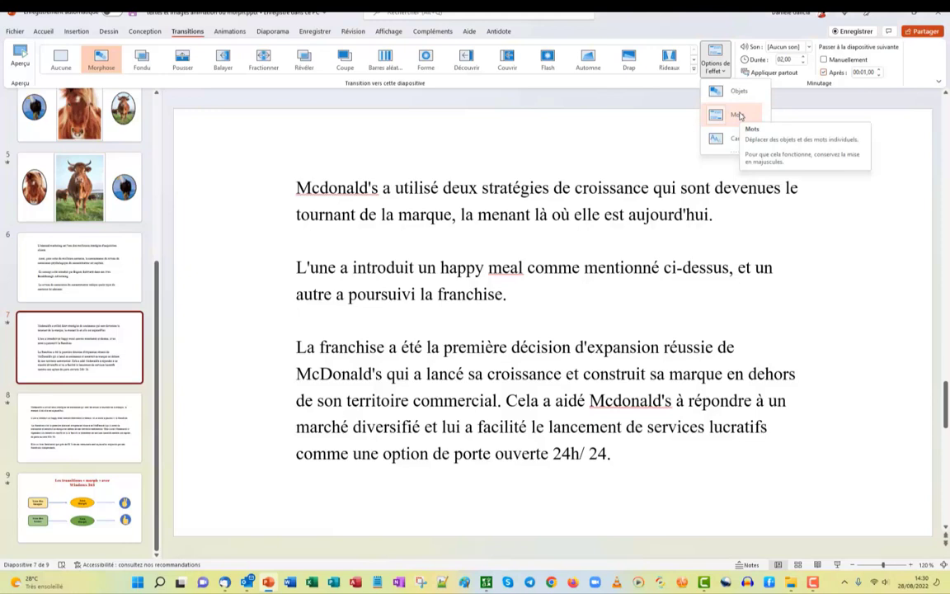
click(738, 115)
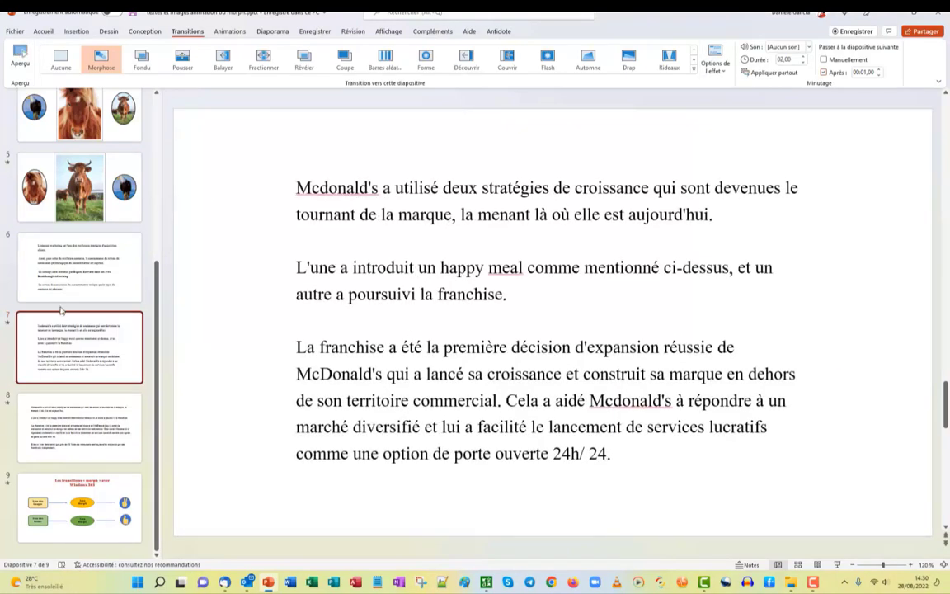
Review slides 6, 8 and 9 in turn.
click(60, 273)
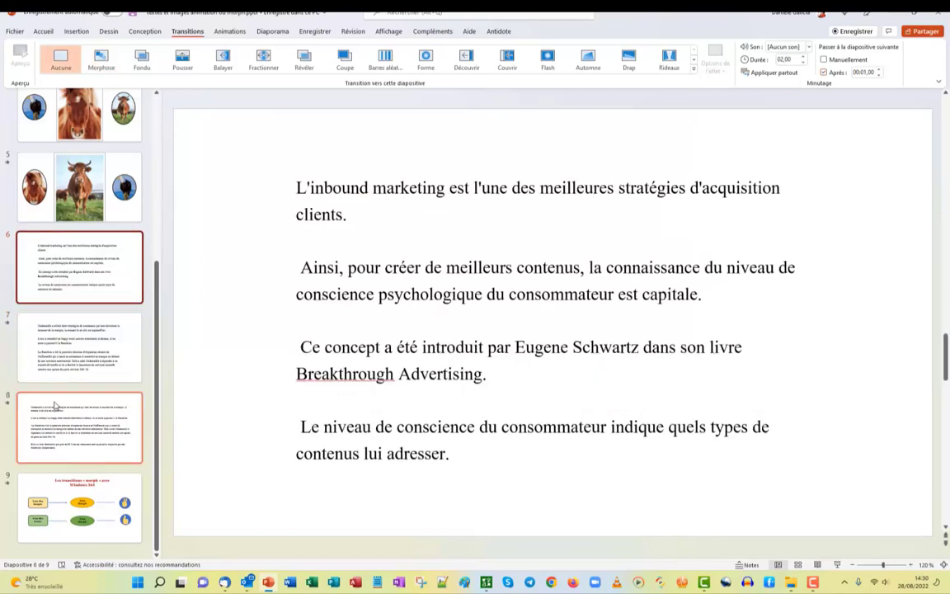
click(49, 428)
click(50, 496)
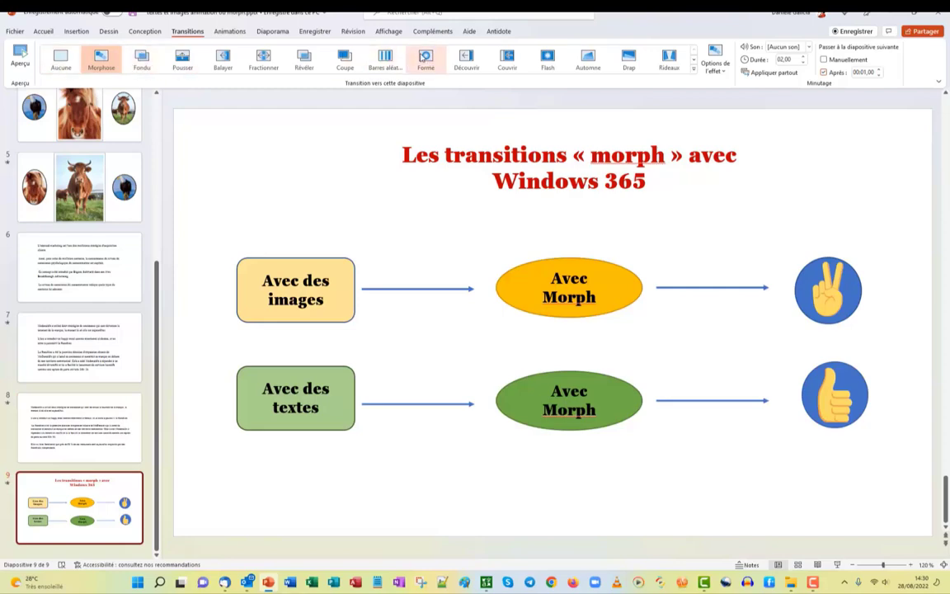
Apply the Flash transition to slide 9, then go back to slide 6.
click(546, 56)
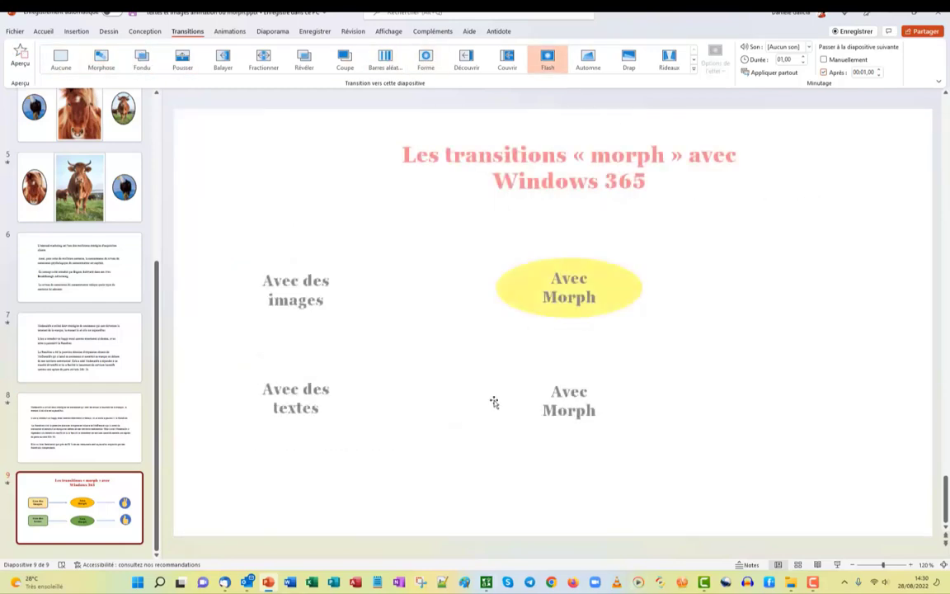
click(79, 267)
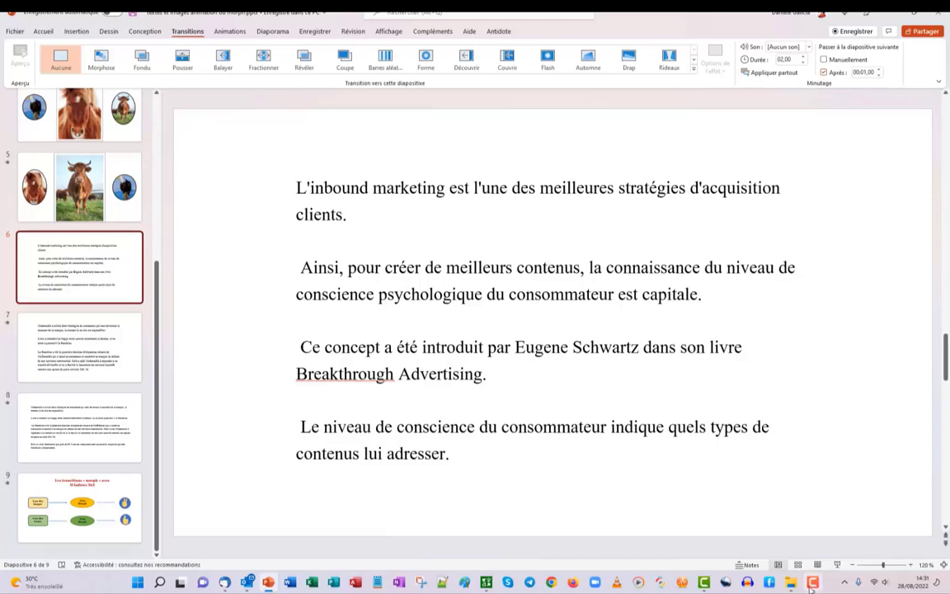
Run the slide show from slide 6 through slide 9, then restart it from slide 1.
key(shift+F5)
key(Right)
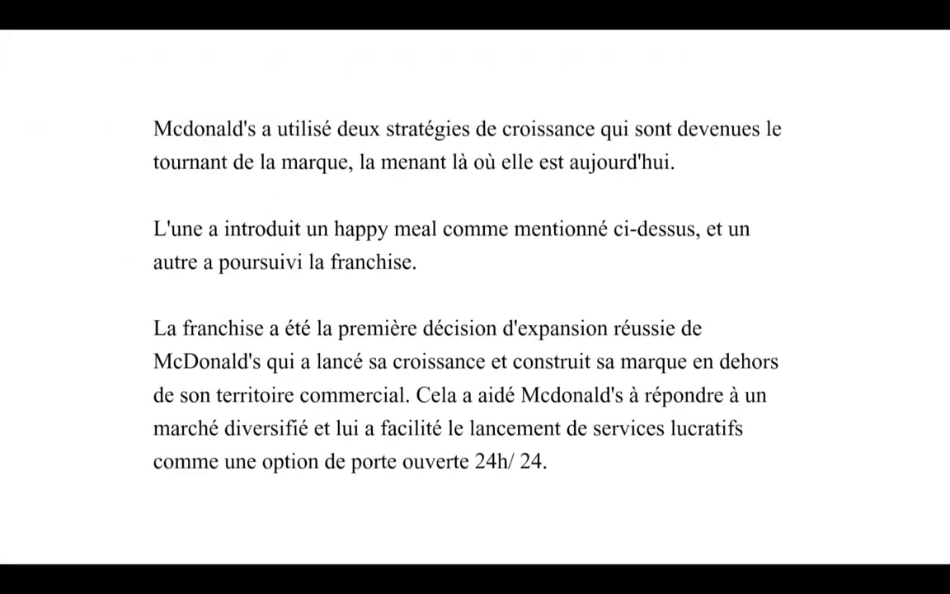
key(Right)
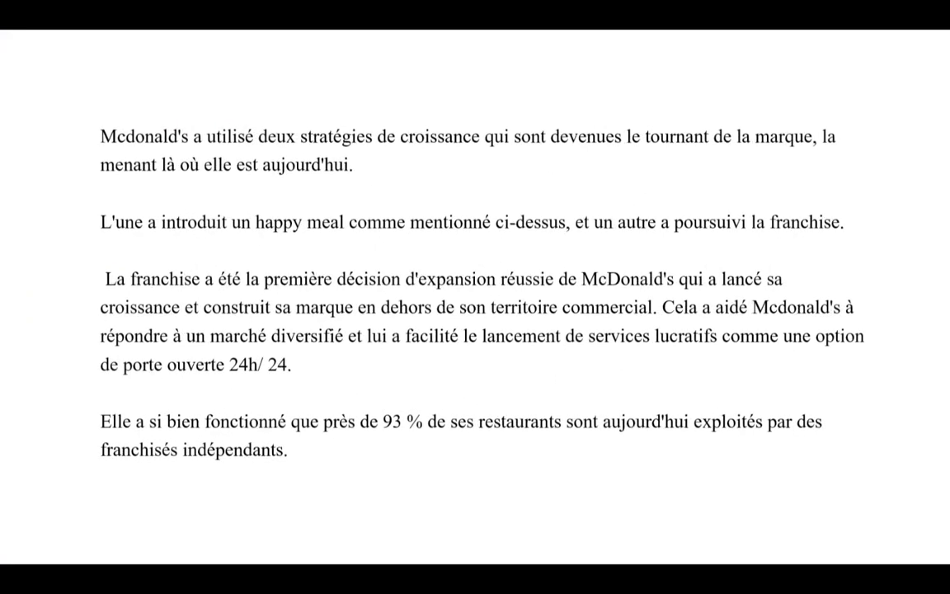
key(Right)
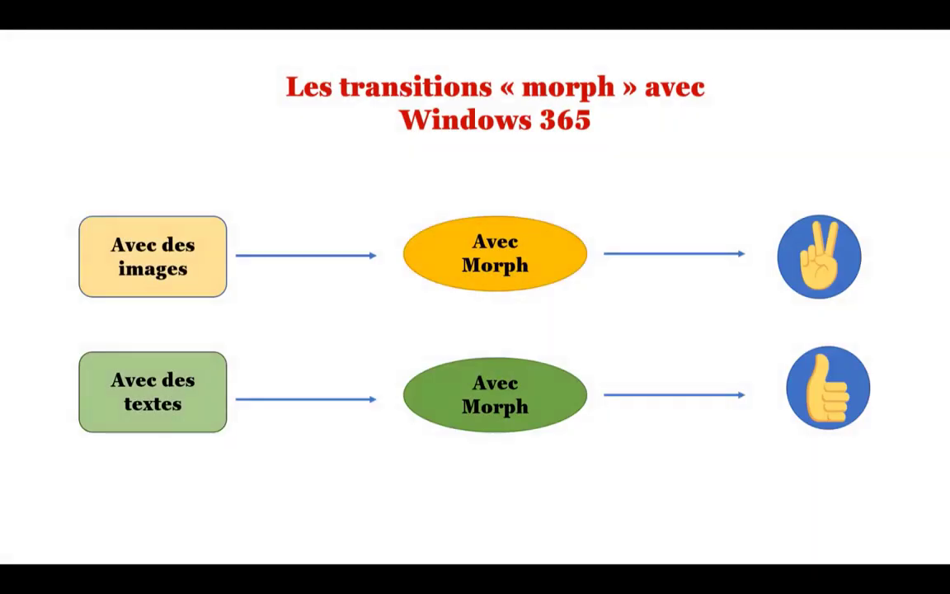
key(Right)
key(Right)
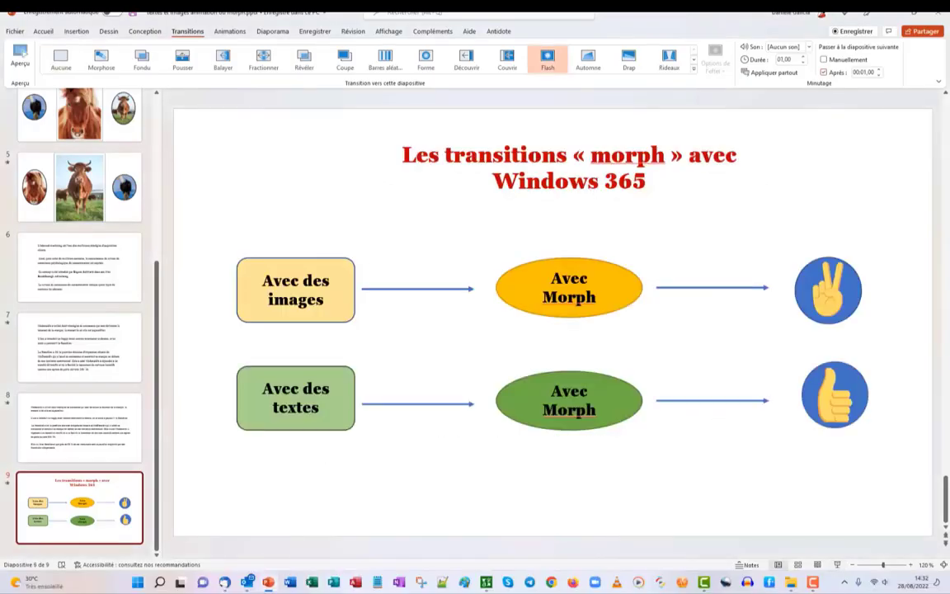
key(Home)
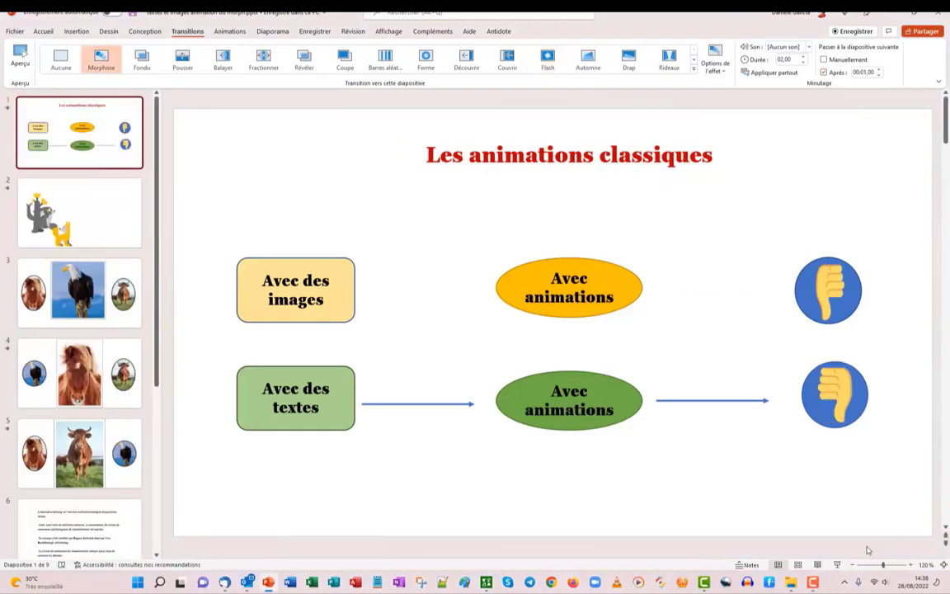
click(838, 565)
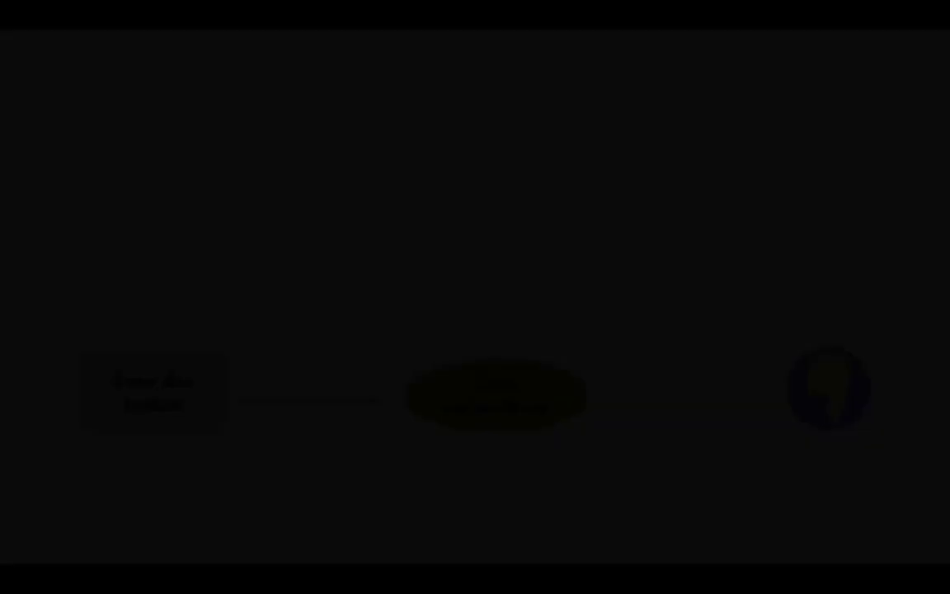